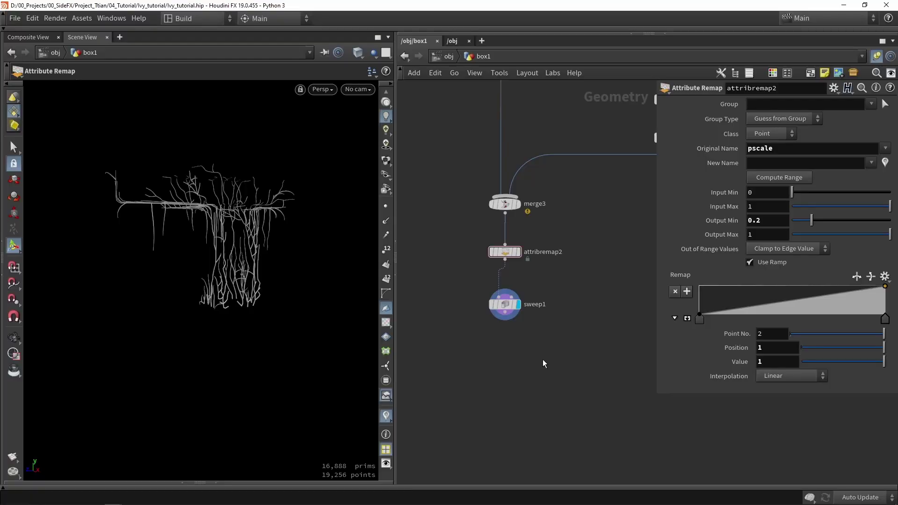
# Step: Display the attribremap2 node's output and inspect the unswept vine curves from different angles
pyautogui.press('Escape')
pyautogui.moveTo(278, 230); pyautogui.dragTo(241, 243)
pyautogui.press('Return')
pyautogui.moveTo(558, 294); pyautogui.dragTo(554, 315, button='middle')
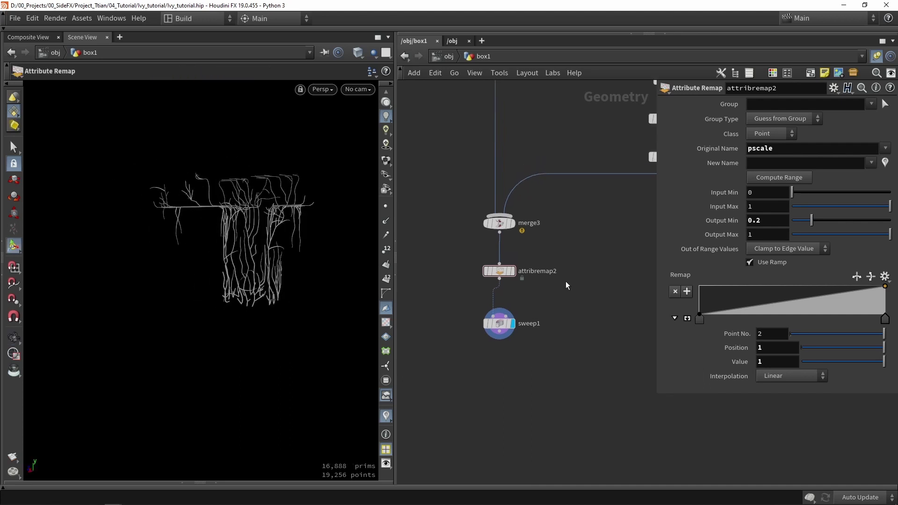
pyautogui.moveTo(565, 284); pyautogui.dragTo(567, 304, button='middle')
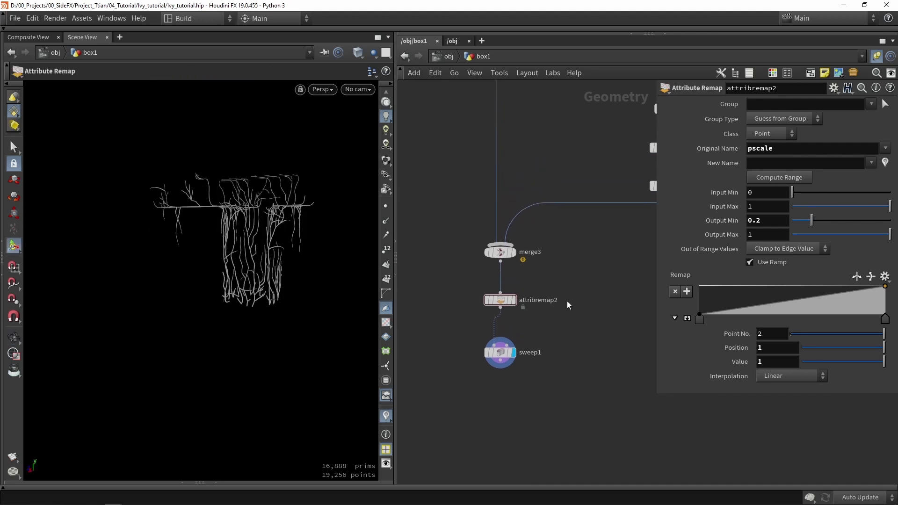
pyautogui.click(513, 300)
pyautogui.press('Escape')
pyautogui.scroll(3, 297, 265)
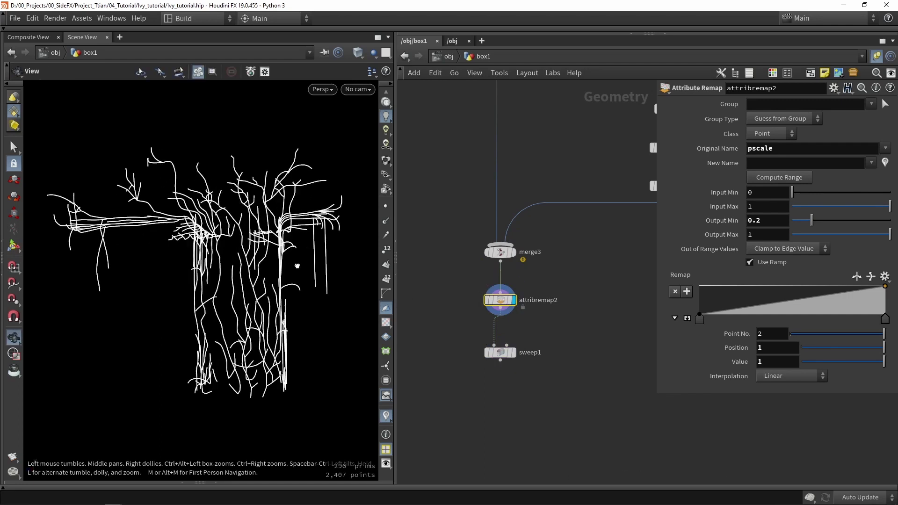
pyautogui.moveTo(297, 265); pyautogui.dragTo(310, 283)
pyautogui.press('Return')
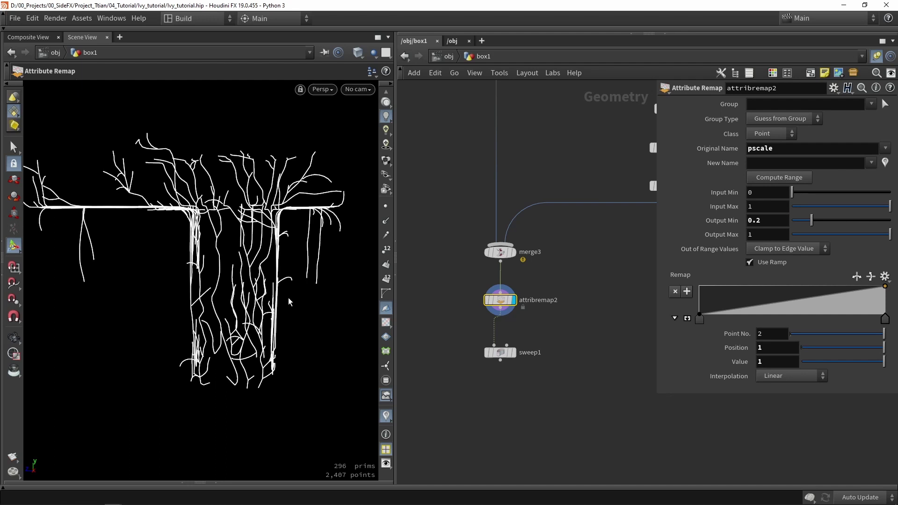
# Step: Add an Attribute Transfer node to the network in the empty area beside sweep1
pyautogui.scroll(-4, 574, 341)
pyautogui.moveTo(571, 338); pyautogui.dragTo(535, 328, button='middle')
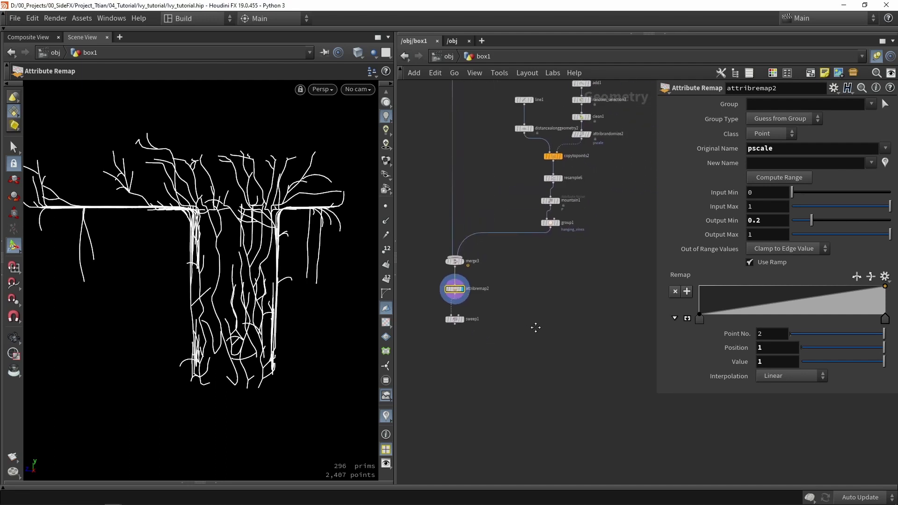
pyautogui.scroll(-2, 535, 327)
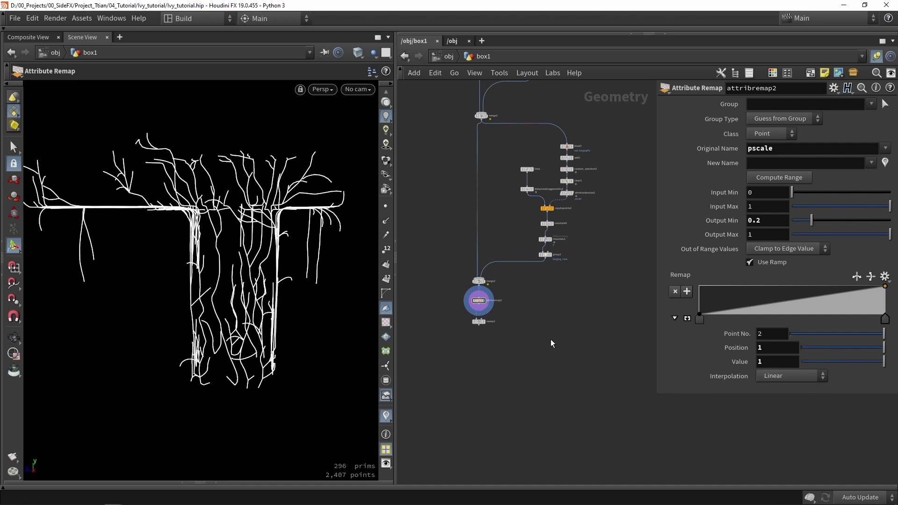
pyautogui.press('Tab')
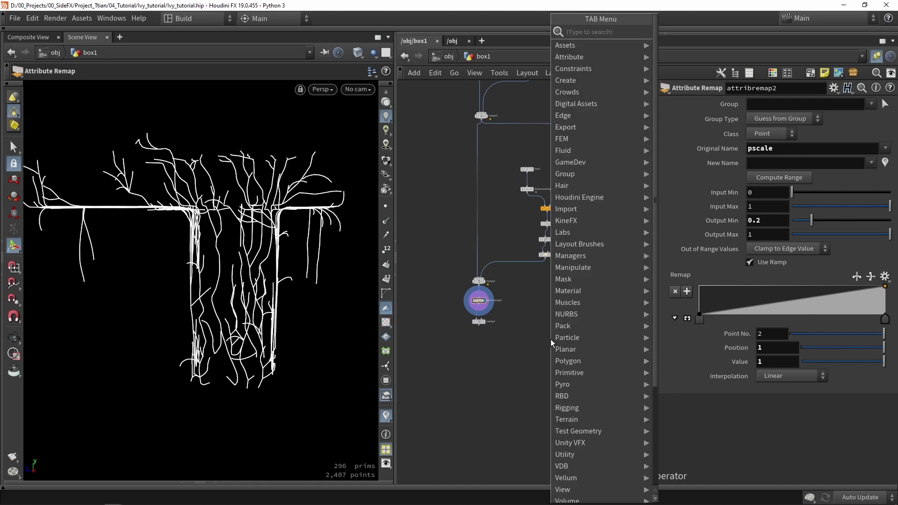
pyautogui.write('transfer')
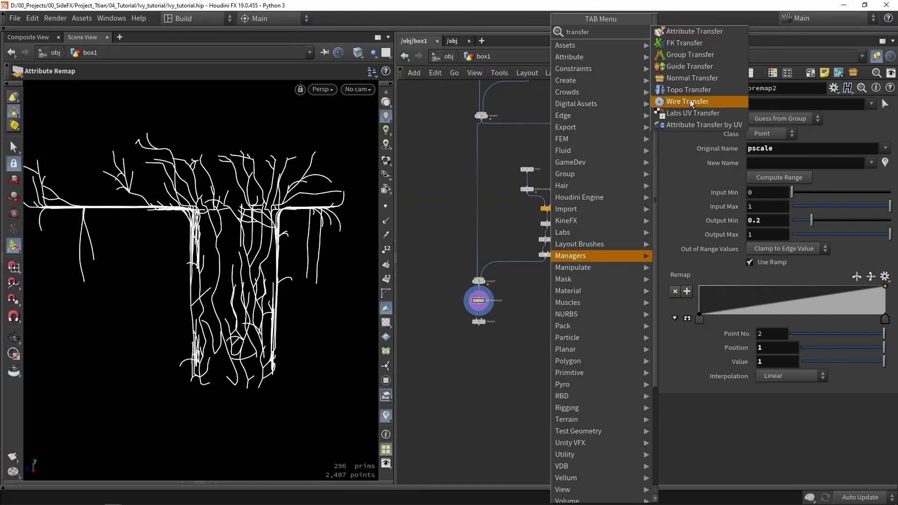
pyautogui.click(694, 31)
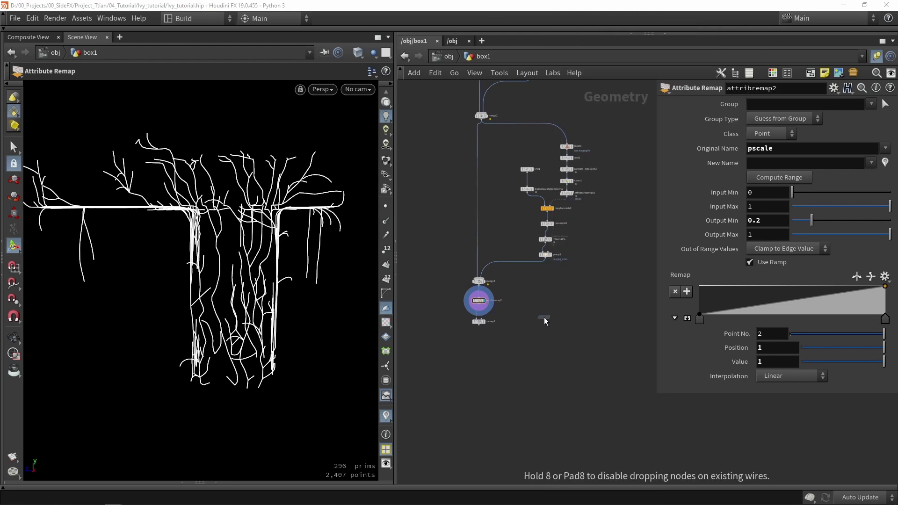
pyautogui.click(543, 317)
# Step: Connect attribremap2's output to the first input of the new Attribute Transfer node
pyautogui.scroll(3, 463, 294)
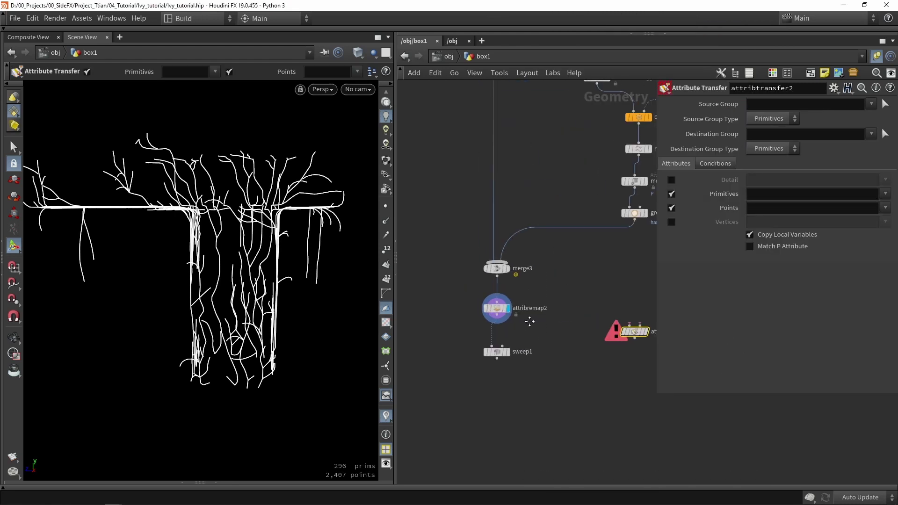
pyautogui.scroll(3, 585, 307)
pyautogui.moveTo(500, 314); pyautogui.dragTo(577, 286)
pyautogui.moveTo(578, 286); pyautogui.dragTo(483, 279, button='middle')
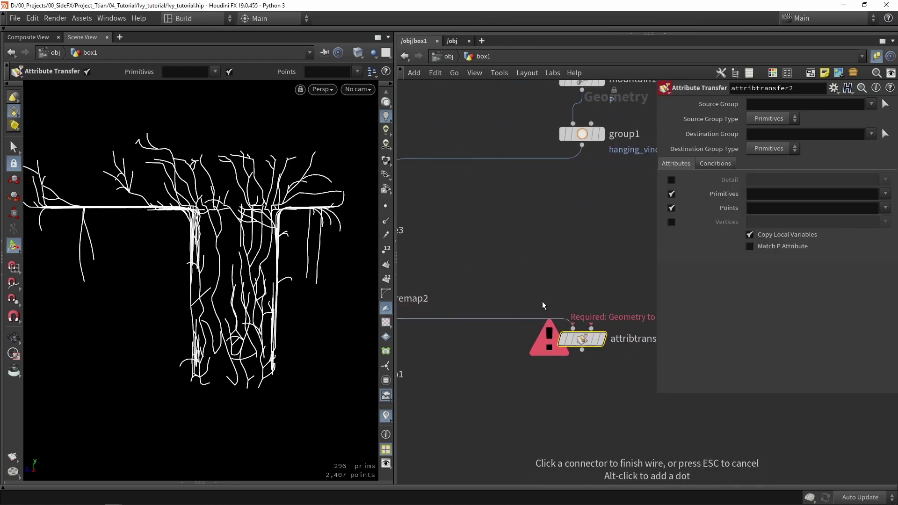
pyautogui.click(548, 307)
pyautogui.scroll(-3, 551, 307)
pyautogui.moveTo(573, 326); pyautogui.dragTo(619, 369)
# Step: Copy the object_merge1 and normal1 nodes that bring in the remeshed input geometry
pyautogui.moveTo(600, 258); pyautogui.dragTo(544, 348, button='middle')
pyautogui.scroll(-1, 544, 348)
pyautogui.scroll(-3, 543, 347)
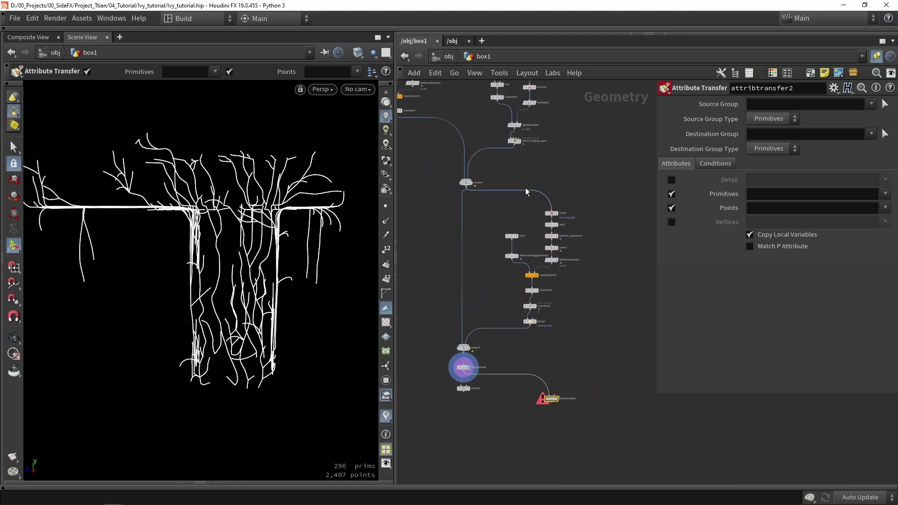
pyautogui.scroll(1, 525, 187)
pyautogui.moveTo(558, 159); pyautogui.dragTo(561, 305, button='middle')
pyautogui.scroll(4, 541, 188)
pyautogui.scroll(1, 527, 200)
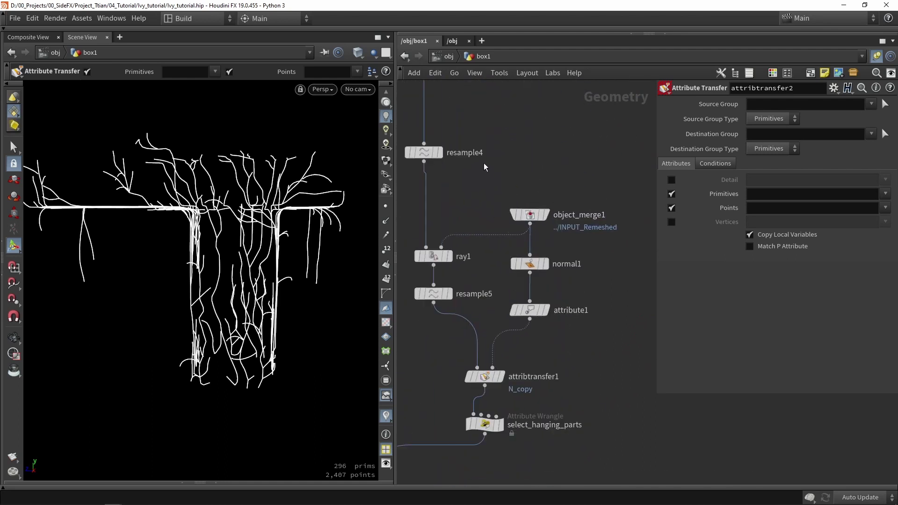
pyautogui.moveTo(514, 162); pyautogui.dragTo(566, 275)
pyautogui.hotkey('ctrl', 'c')
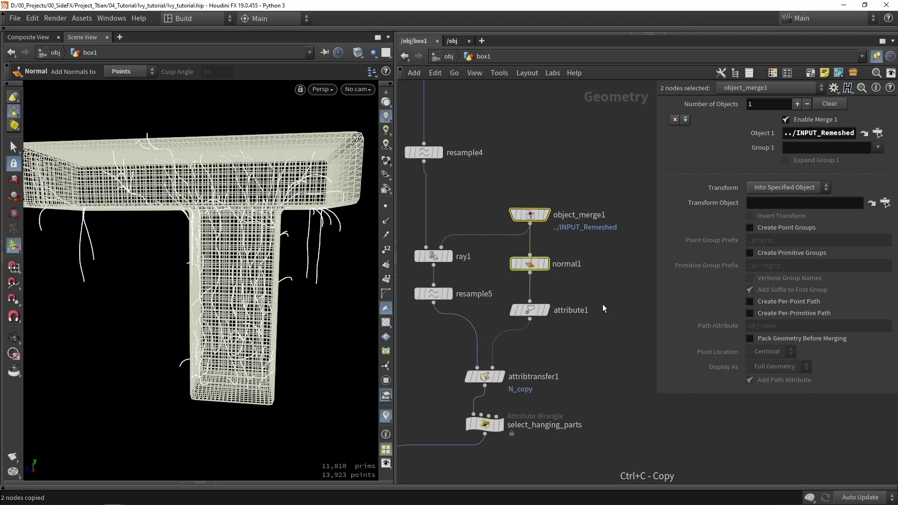
# Step: Paste the copied object merge and normal nodes near attribtransfer2 and wire the pasted normal node into its second input
pyautogui.moveTo(602, 304); pyautogui.dragTo(566, 201, button='middle')
pyautogui.scroll(-4, 565, 201)
pyautogui.moveTo(593, 398); pyautogui.dragTo(543, 193, button='middle')
pyautogui.scroll(-2, 543, 193)
pyautogui.scroll(3, 538, 255)
pyautogui.hotkey('ctrl', 'v')
pyautogui.scroll(3, 545, 298)
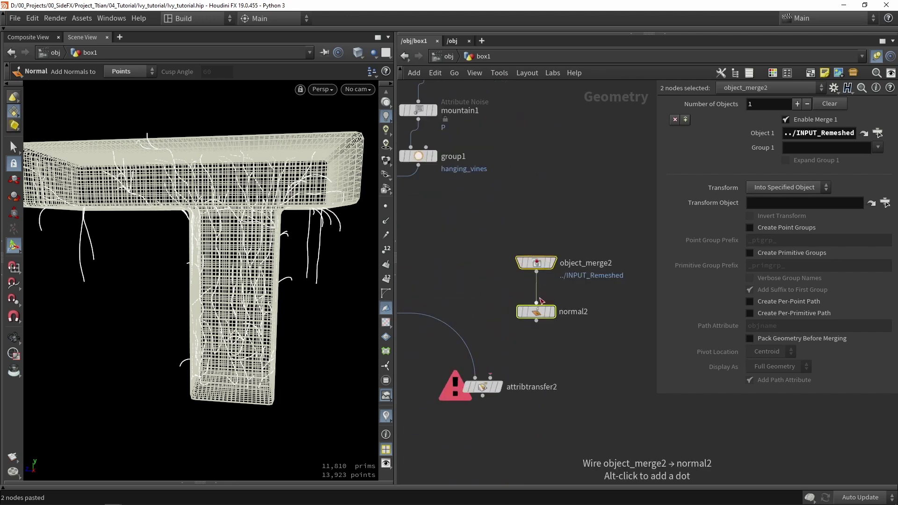
pyautogui.moveTo(537, 315); pyautogui.dragTo(491, 377)
pyautogui.click(523, 288)
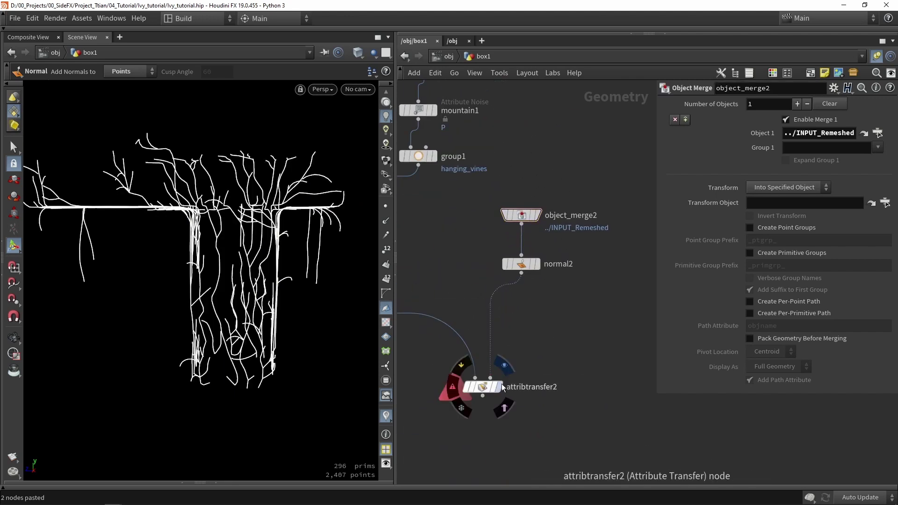
# Step: Display attribtransfer2, turn off primitive attribute transfer and restrict the transferred point attributes to N
pyautogui.click(483, 386)
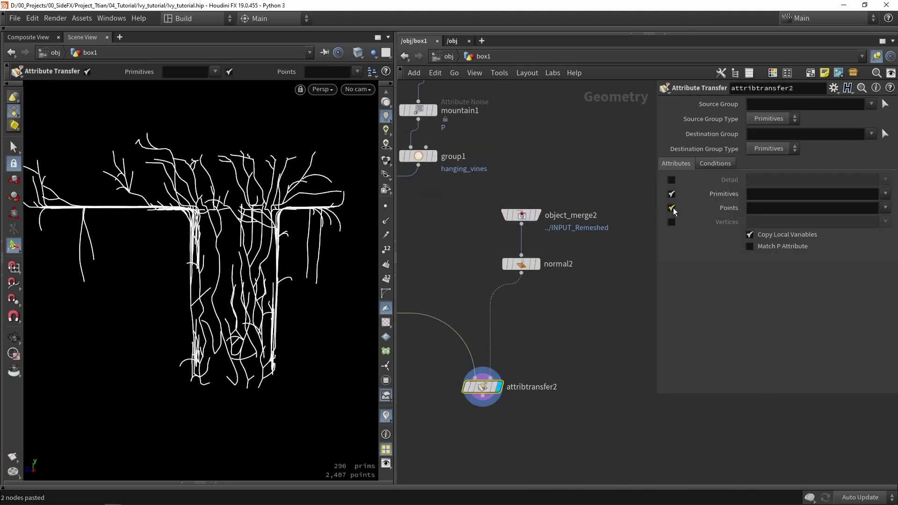
pyautogui.click(886, 208)
pyautogui.click(870, 222)
# Step: Display the normal2 node's output and inspect the remeshed source geometry from below
pyautogui.moveTo(531, 280); pyautogui.dragTo(568, 221, button='middle')
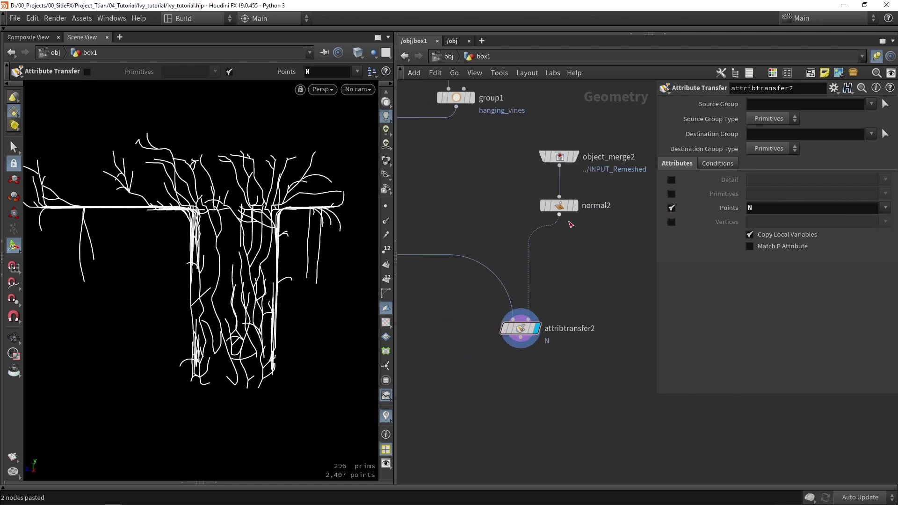
pyautogui.click(574, 205)
pyautogui.click(559, 205)
pyautogui.keyDown('alt'); pyautogui.moveTo(318, 220); pyautogui.dragTo(249, 206); pyautogui.keyUp('alt')
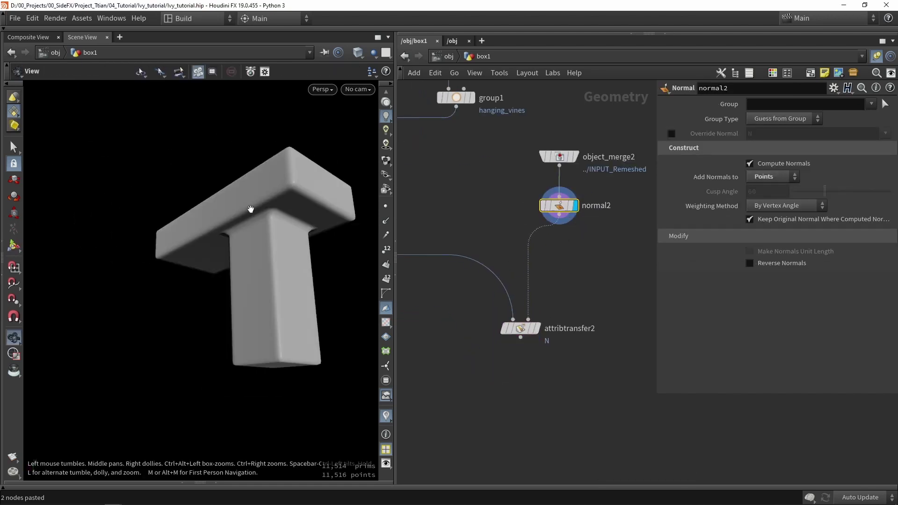
pyautogui.press('Return')
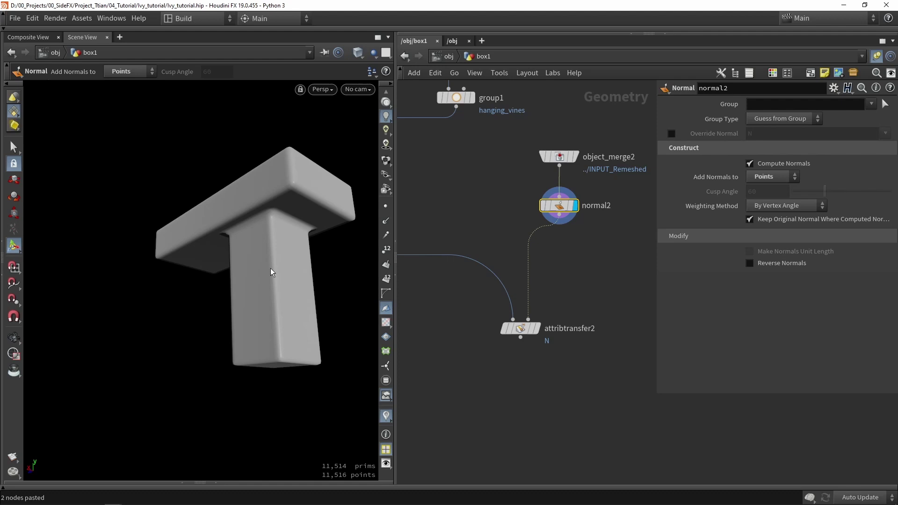
# Step: Display attribtransfer2 again and show point normals in the viewport to inspect the normals transferred to the vine curves
pyautogui.scroll(3, 533, 334)
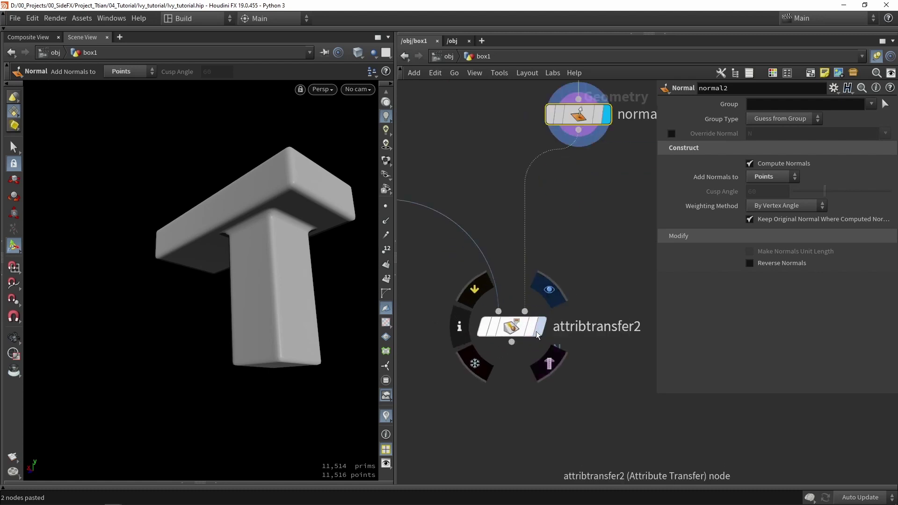
pyautogui.click(538, 329)
pyautogui.click(384, 223)
pyautogui.keyDown('alt'); pyautogui.moveTo(347, 248); pyautogui.dragTo(374, 297); pyautogui.keyUp('alt')
pyautogui.moveTo(495, 378); pyautogui.dragTo(521, 322, button='middle')
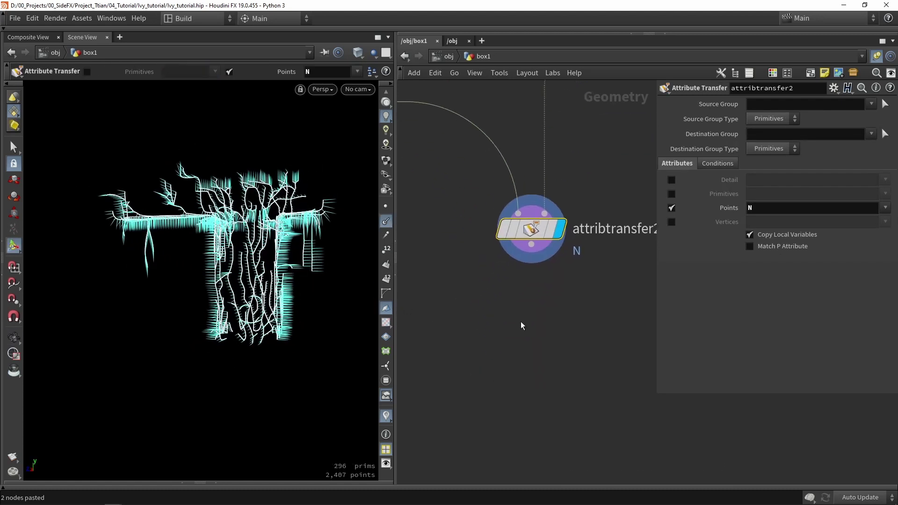
pyautogui.click(533, 328)
pyautogui.scroll(3, 270, 266)
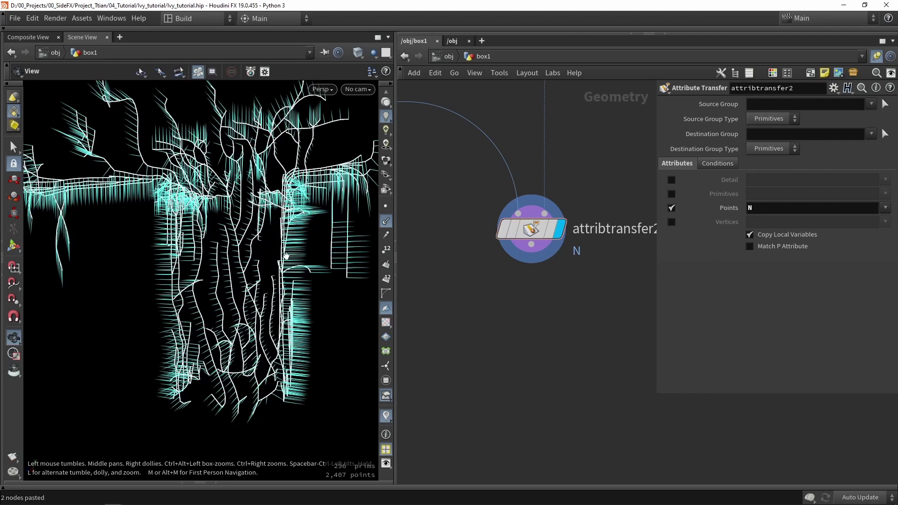
pyautogui.keyDown('alt'); pyautogui.moveTo(285, 257); pyautogui.dragTo(318, 286); pyautogui.keyUp('alt')
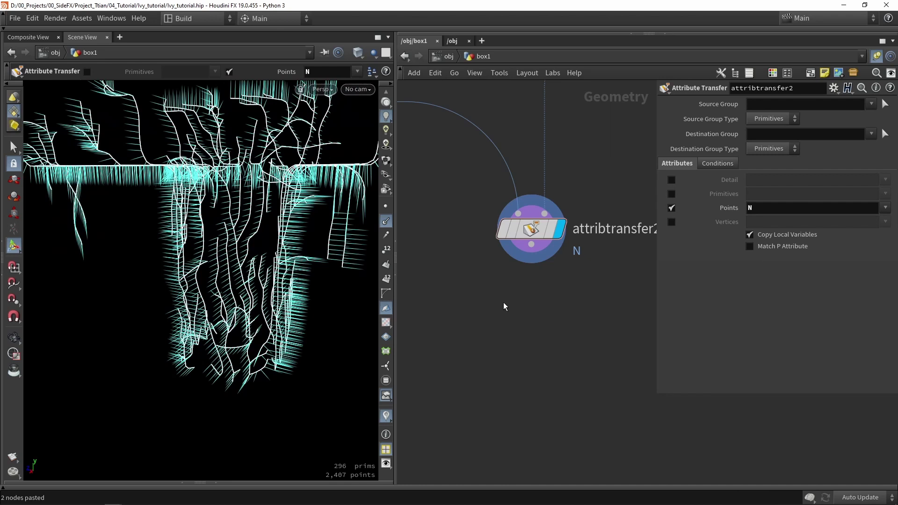
# Step: Add an Attribute Rename node below attribtransfer2, connect it to that node's output and display it
pyautogui.press('Tab')
pyautogui.write('renam')
pyautogui.press('Return')
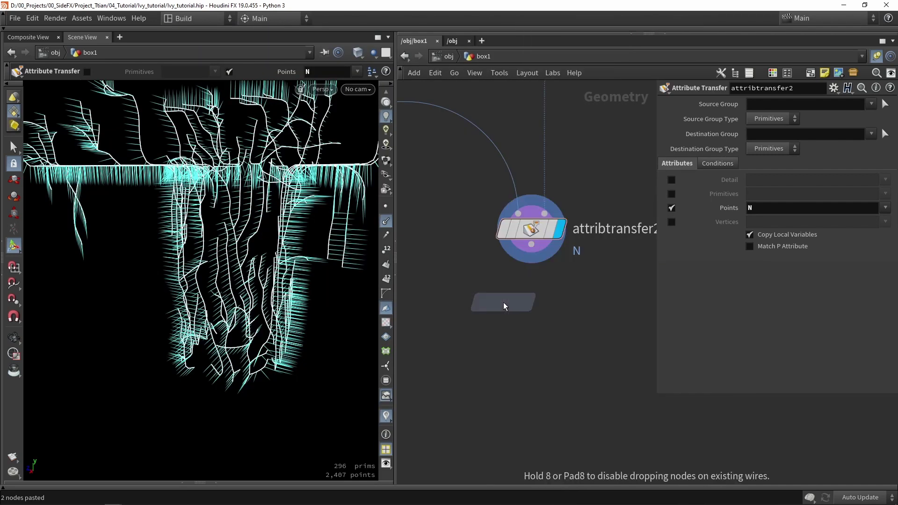
pyautogui.click(517, 313)
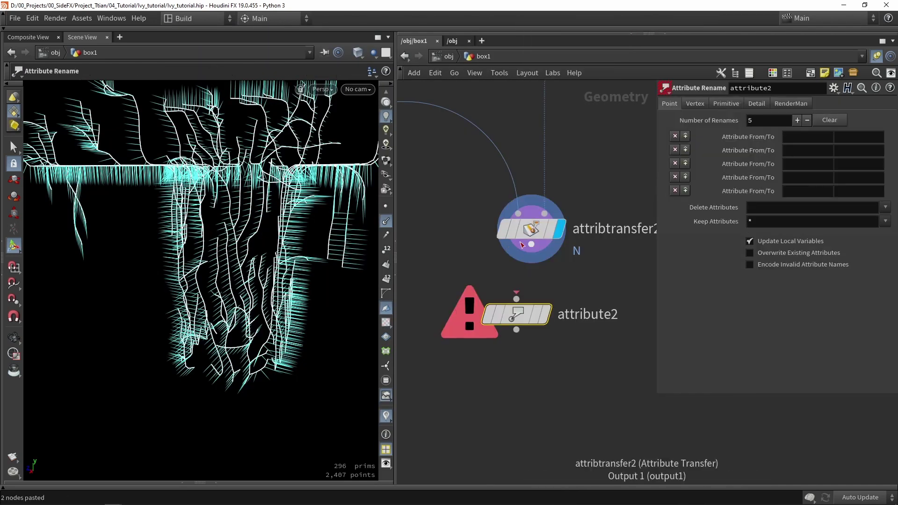
pyautogui.moveTo(531, 244); pyautogui.dragTo(525, 290)
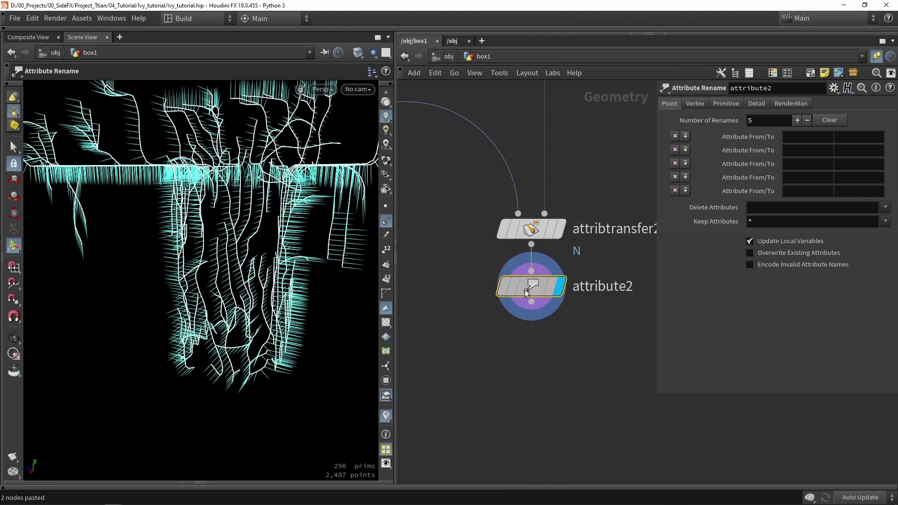
# Step: Rename the point attribute N to up in the attribute2 node and place the node slightly lower
pyautogui.click(795, 138)
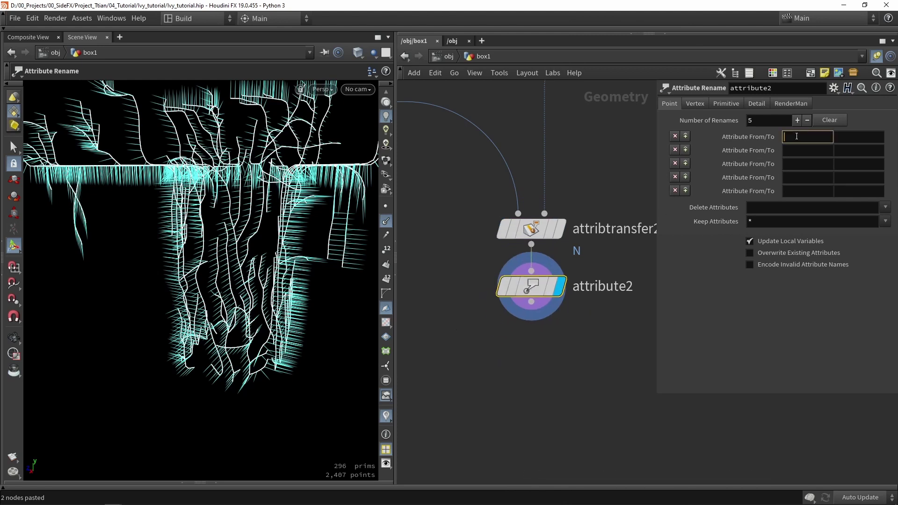
pyautogui.click(859, 139)
pyautogui.write('up')
pyautogui.press('Return')
pyautogui.moveTo(538, 287); pyautogui.dragTo(538, 303)
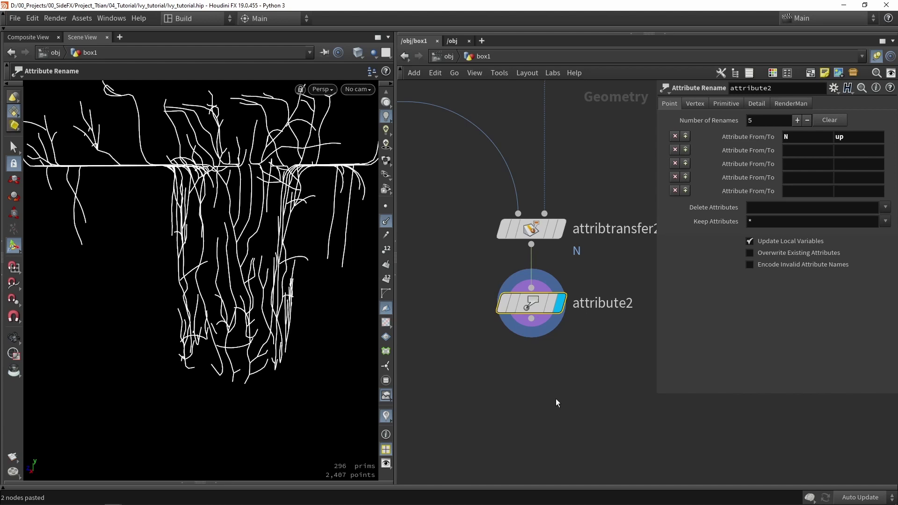
# Step: Add a PolyFrame node below attribute2, connect it to the renamed attribute output and display it
pyautogui.moveTo(556, 398); pyautogui.dragTo(565, 342, button='middle')
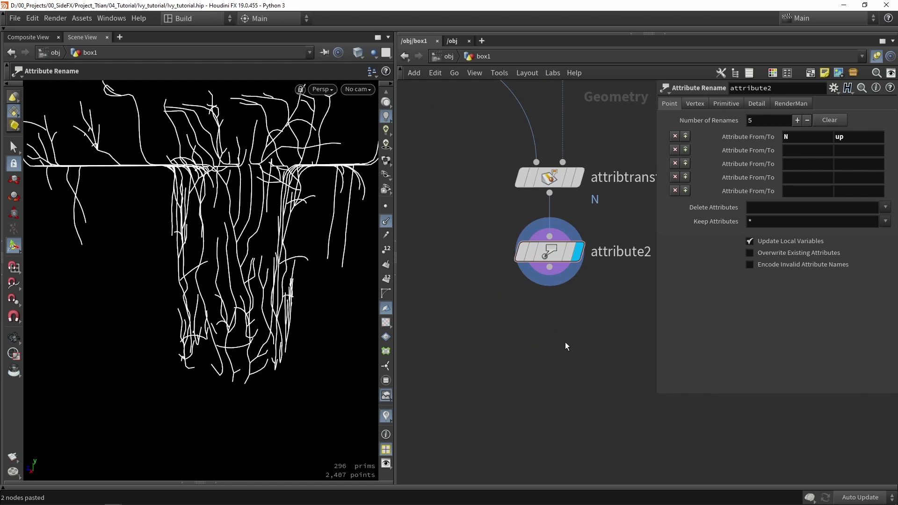
pyautogui.press('Tab')
pyautogui.write('polyfram')
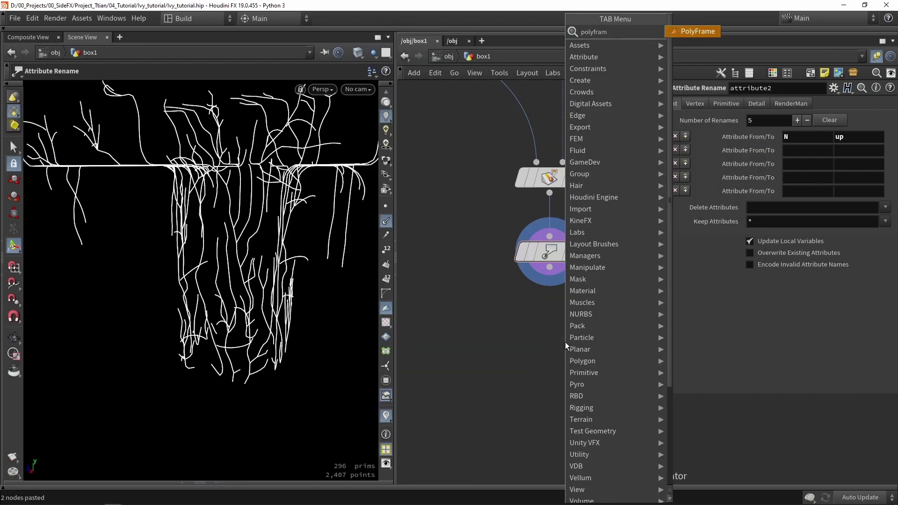
pyautogui.press('Return')
pyautogui.click(554, 335)
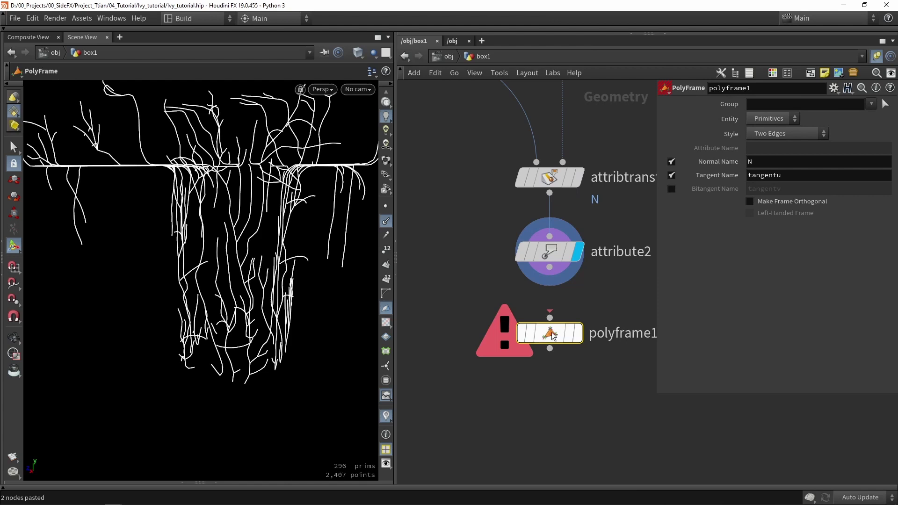
pyautogui.scroll(3, 549, 335)
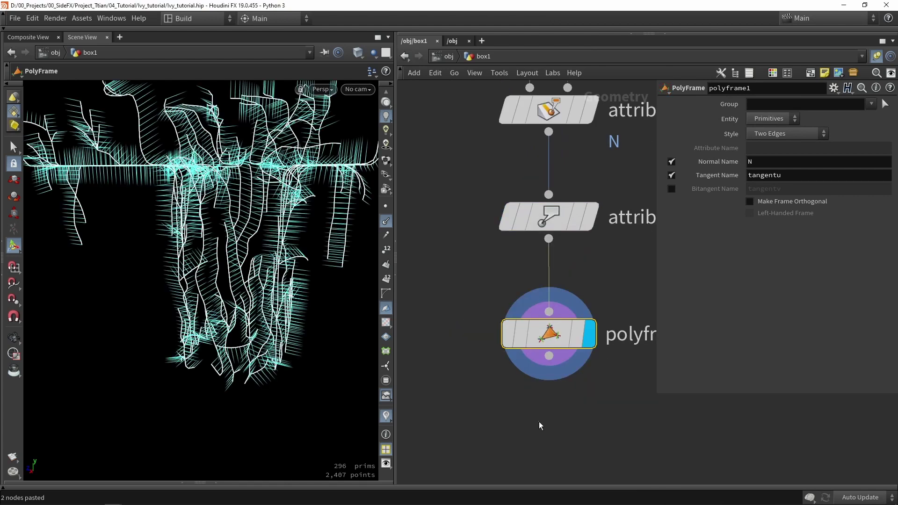
# Step: Turn off the PolyFrame's normal output and set its tangent name to N
pyautogui.click(671, 160)
pyautogui.doubleClick(777, 175)
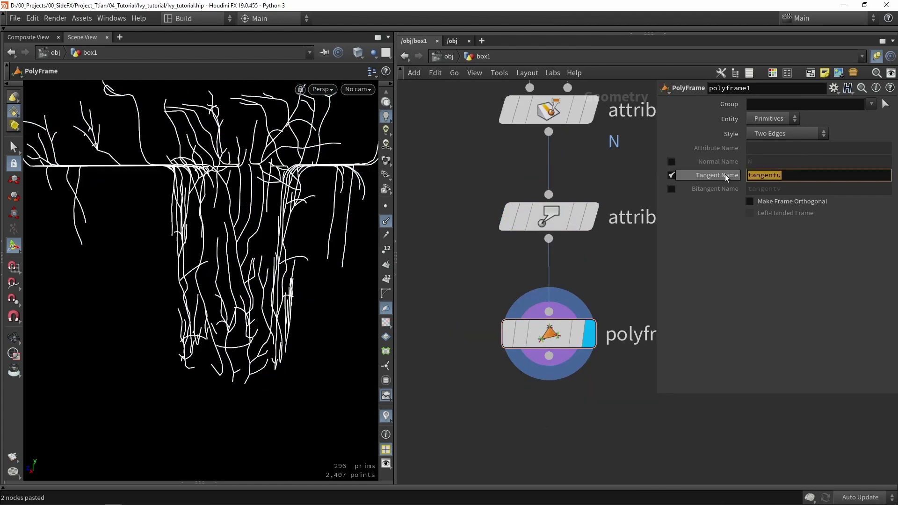
pyautogui.write('N')
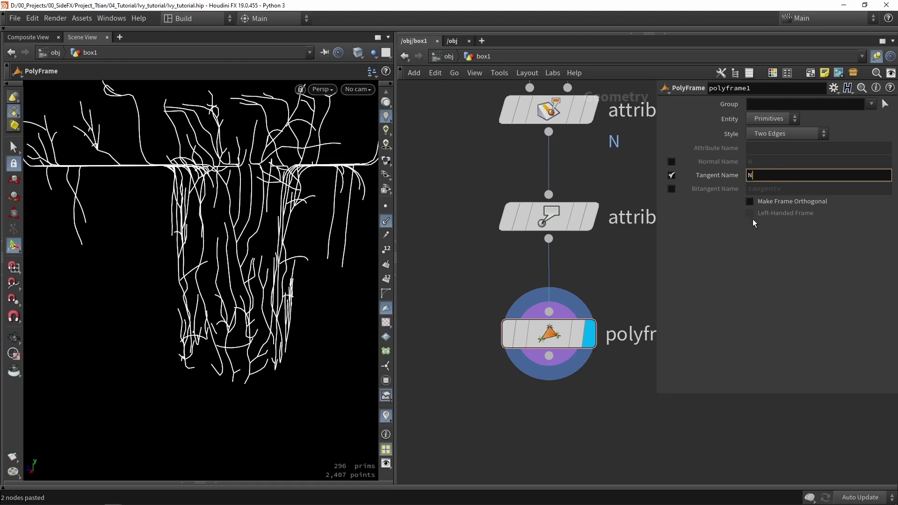
# Step: Examine the direction of the tangent-based point normals along the ivy curves, close up and from several angles
pyautogui.press('Return')
pyautogui.scroll(5, 303, 242)
pyautogui.keyDown('alt'); pyautogui.moveTo(245, 248); pyautogui.dragTo(201, 256, button='middle'); pyautogui.keyUp('alt')
pyautogui.moveTo(202, 257); pyautogui.dragTo(248, 411)
pyautogui.press('Return')
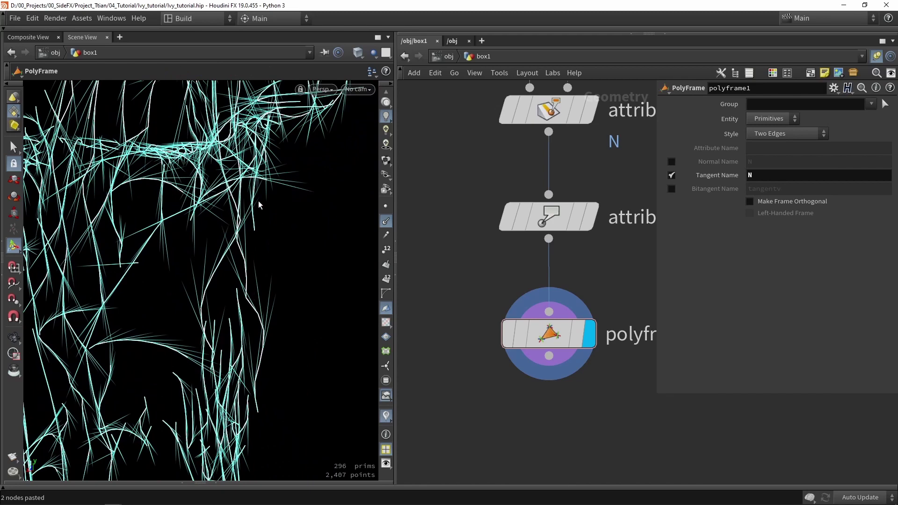
pyautogui.moveTo(259, 205); pyautogui.dragTo(228, 229)
pyautogui.press('Escape')
pyautogui.press('Return')
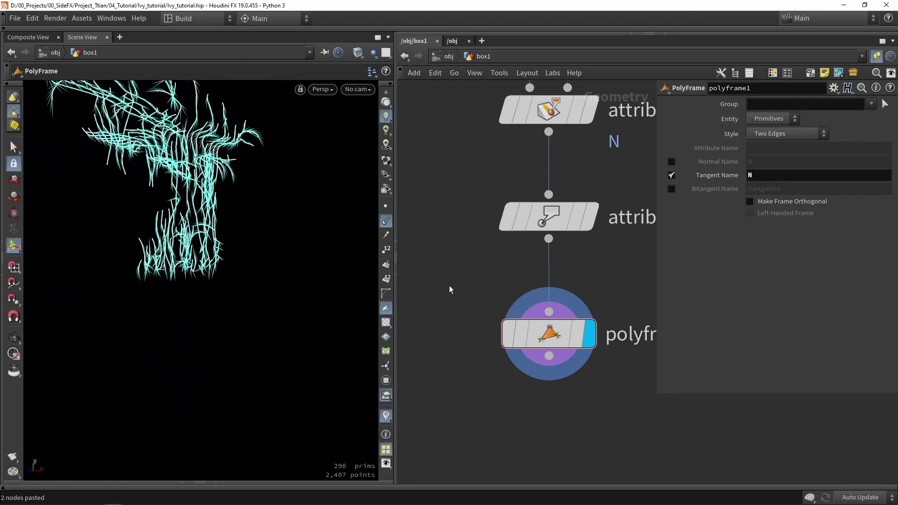
pyautogui.scroll(-4, 451, 284)
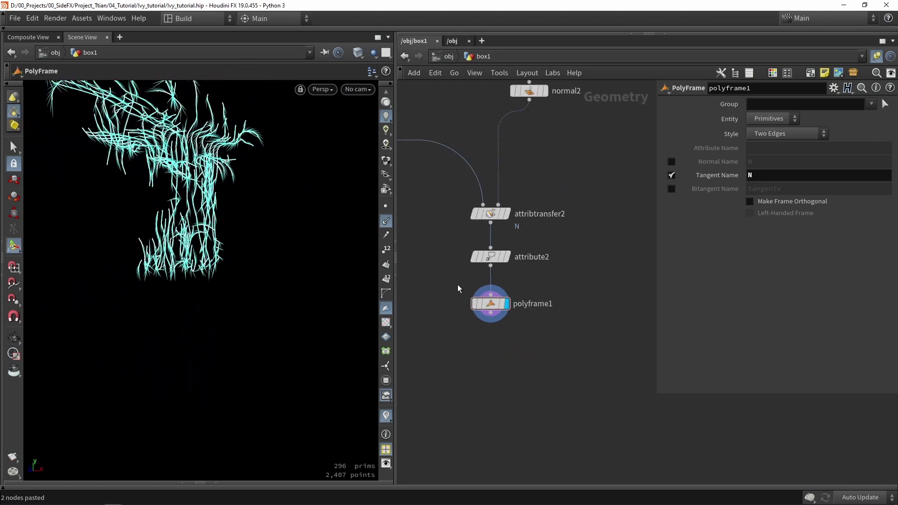
pyautogui.scroll(3, 463, 276)
pyautogui.press('Escape')
pyautogui.moveTo(210, 203); pyautogui.dragTo(197, 279)
pyautogui.scroll(3, 197, 279)
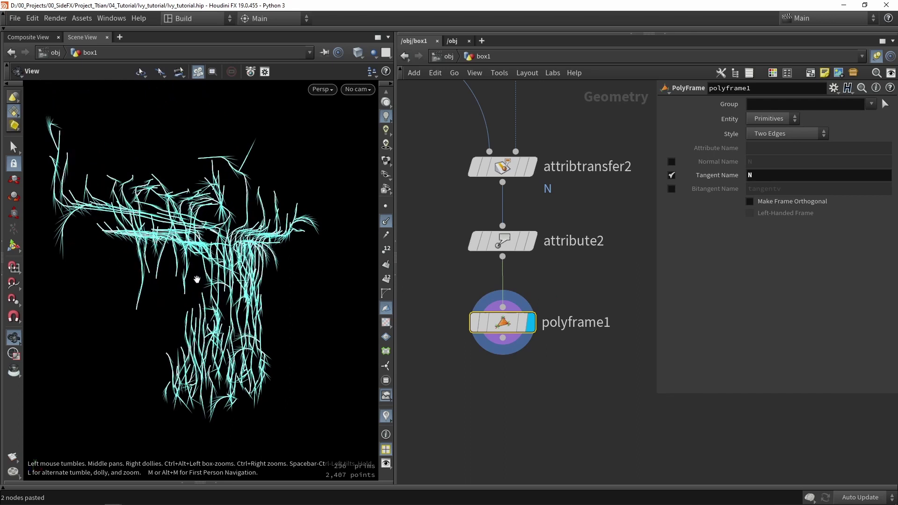
pyautogui.moveTo(116, 223); pyautogui.dragTo(150, 226)
pyautogui.scroll(6, 148, 230)
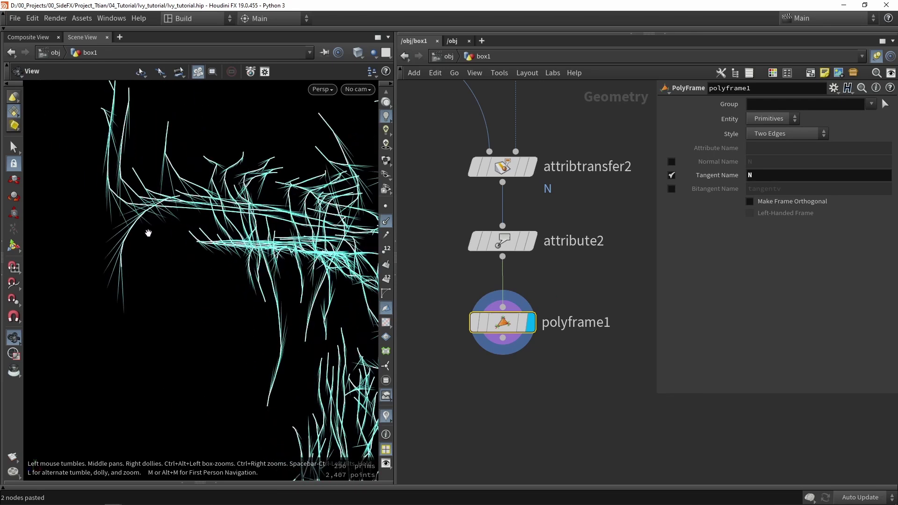
pyautogui.press('Return')
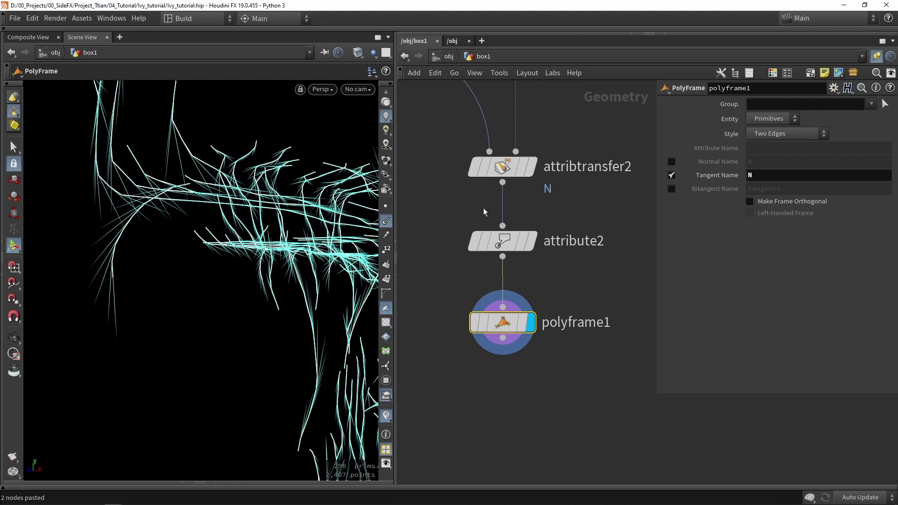
# Step: Paste the stashed leaf geometry into the network beside the attribute chain, display it and frame it in the view
pyautogui.click(530, 166)
pyautogui.click(509, 172)
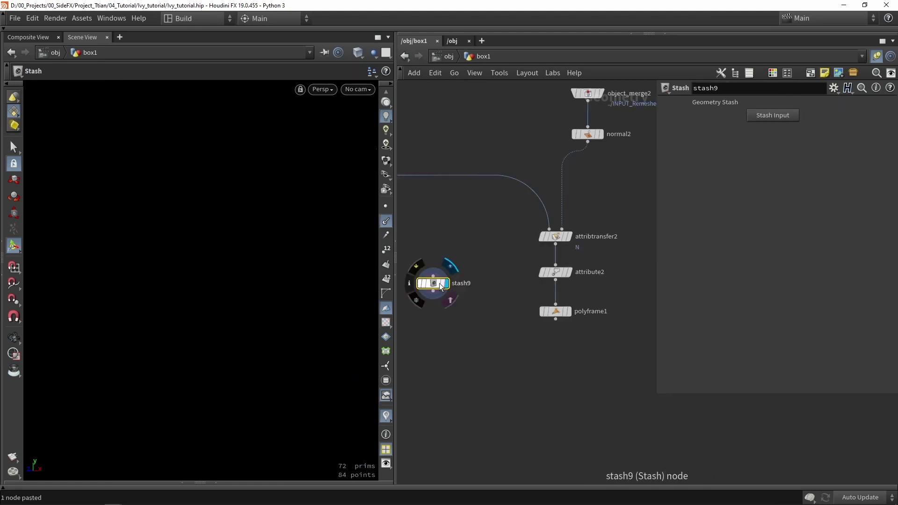
pyautogui.moveTo(432, 282); pyautogui.dragTo(443, 298)
pyautogui.moveTo(441, 297)
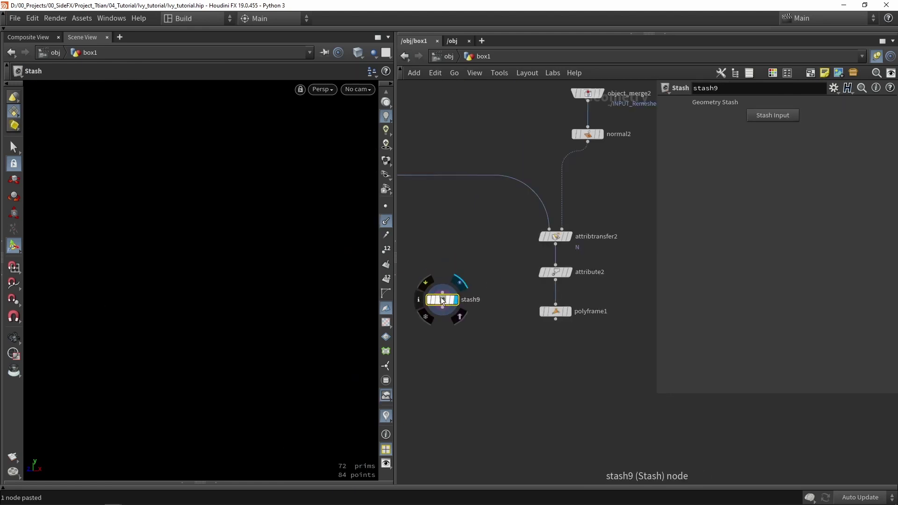
pyautogui.hotkey('space', 'g')
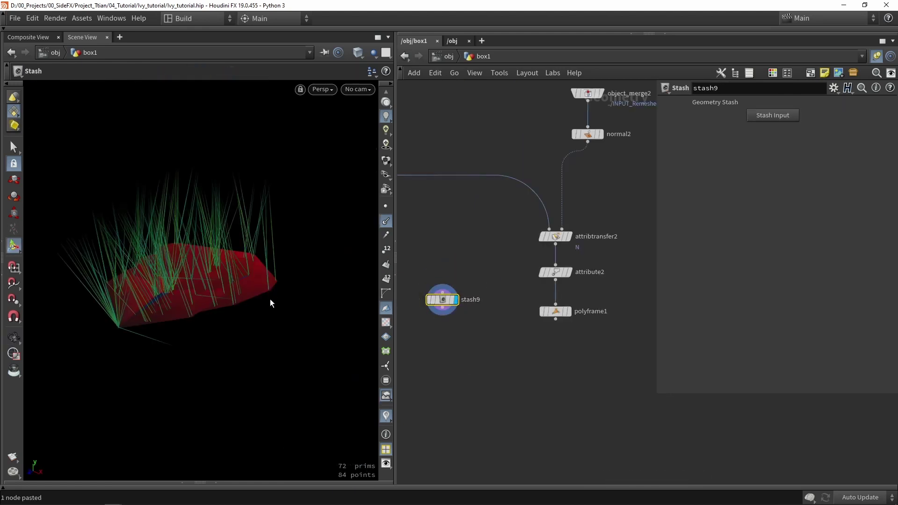
# Step: Turn off the point normals display and inspect the stashed leaf geometry from several angles
pyautogui.keyDown('alt'); pyautogui.moveTo(270, 298); pyautogui.dragTo(339, 272); pyautogui.keyUp('alt')
pyautogui.press('Return')
pyautogui.click(386, 221)
pyautogui.keyDown('alt'); pyautogui.moveTo(265, 331); pyautogui.dragTo(283, 333, button='right'); pyautogui.keyUp('alt')
pyautogui.keyDown('alt'); pyautogui.moveTo(282, 332); pyautogui.dragTo(263, 339); pyautogui.keyUp('alt')
pyautogui.keyDown('alt'); pyautogui.moveTo(262, 338); pyautogui.dragTo(215, 295, button='right'); pyautogui.keyUp('alt')
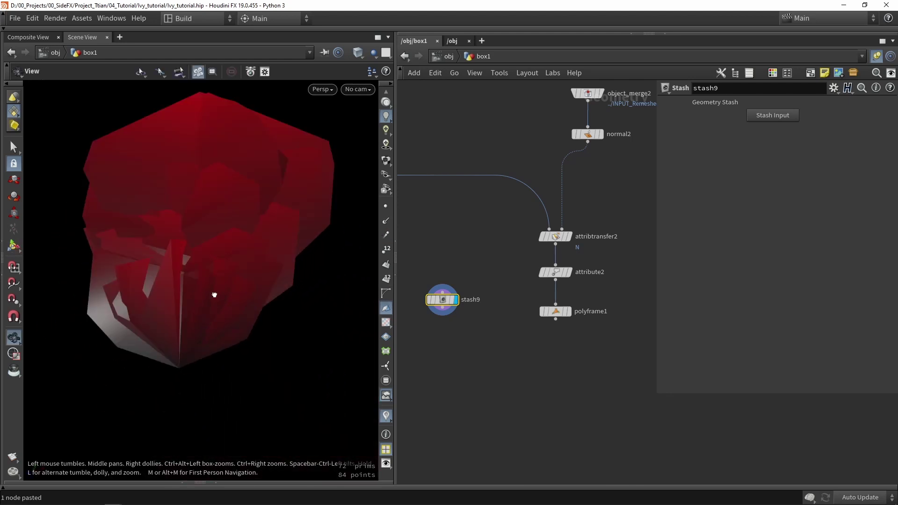
pyautogui.keyDown('alt'); pyautogui.moveTo(215, 294); pyautogui.dragTo(220, 282); pyautogui.keyUp('alt')
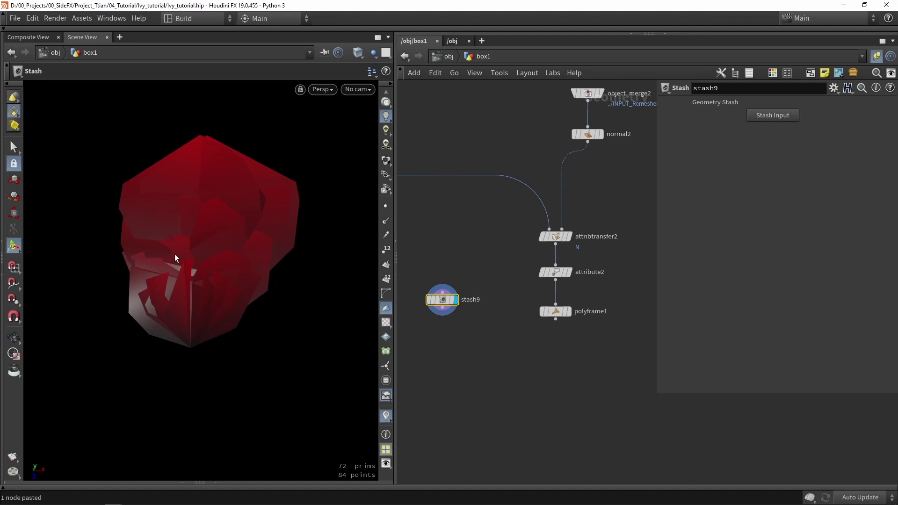
pyautogui.moveTo(175, 254)
pyautogui.keyDown('alt'); pyautogui.mouseDown()
pyautogui.moveTo(139, 219)
pyautogui.moveTo(220, 252)
pyautogui.moveTo(209, 268)
pyautogui.moveTo(211, 331)
pyautogui.moveTo(180, 244)
pyautogui.moveTo(222, 238)
pyautogui.moveTo(145, 224)
pyautogui.moveTo(205, 275)
pyautogui.moveTo(173, 276)
pyautogui.mouseUp(); pyautogui.keyUp('alt')
pyautogui.press('w')
pyautogui.press('w')
# Step: Add a Grid node and place it just below the stash9 node
pyautogui.moveTo(493, 369); pyautogui.dragTo(521, 342, button='middle')
pyautogui.click(510, 335)
pyautogui.press('Tab')
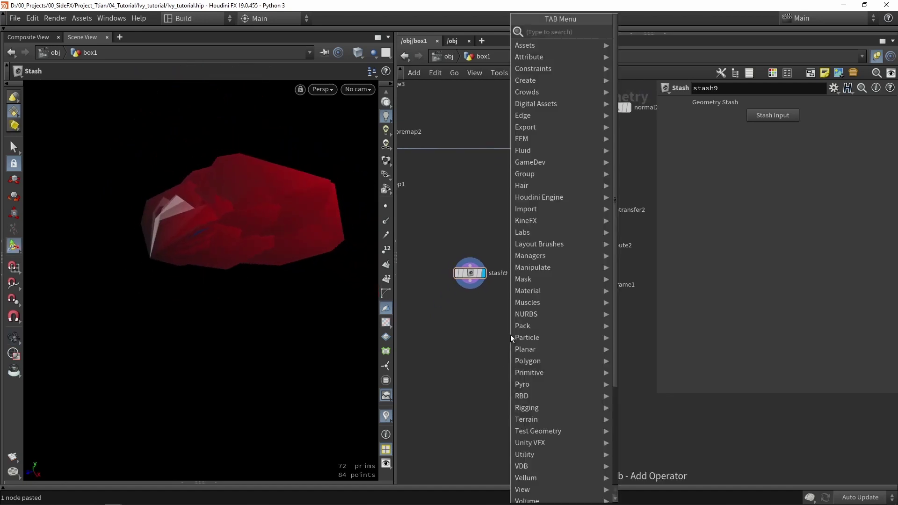
pyautogui.write('grid')
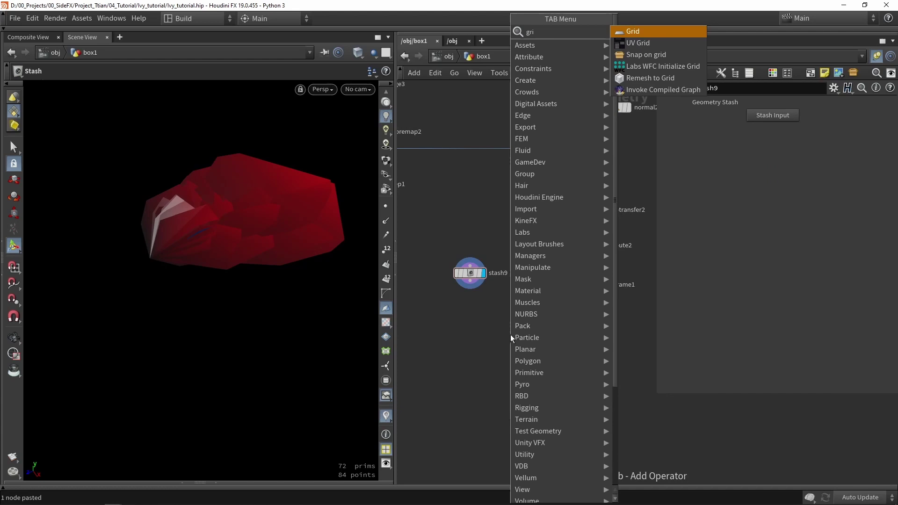
pyautogui.press('Return')
pyautogui.click(510, 335)
pyautogui.scroll(3, 510, 335)
pyautogui.moveTo(510, 335); pyautogui.dragTo(510, 287)
pyautogui.scroll(-6, 211, 272)
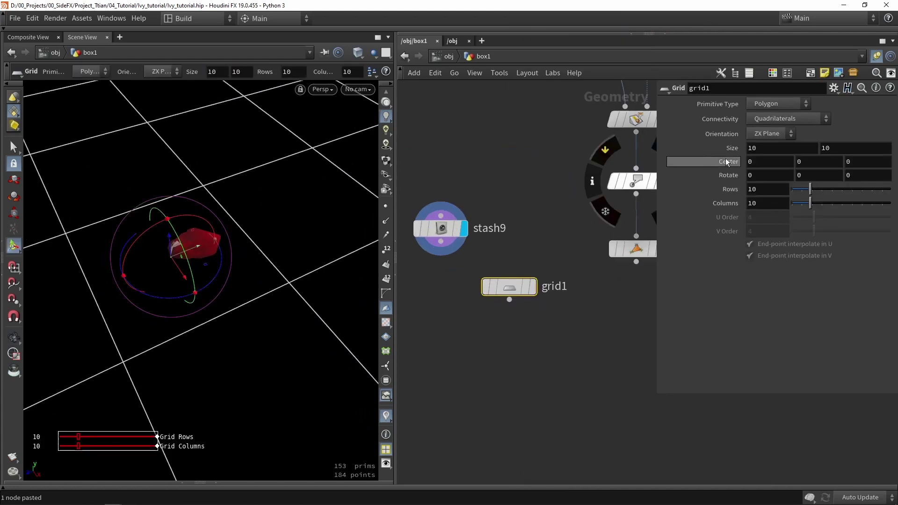
# Step: Set the grid's size to 1 by 1
pyautogui.doubleClick(752, 149)
pyautogui.write('1')
pyautogui.press('Tab')
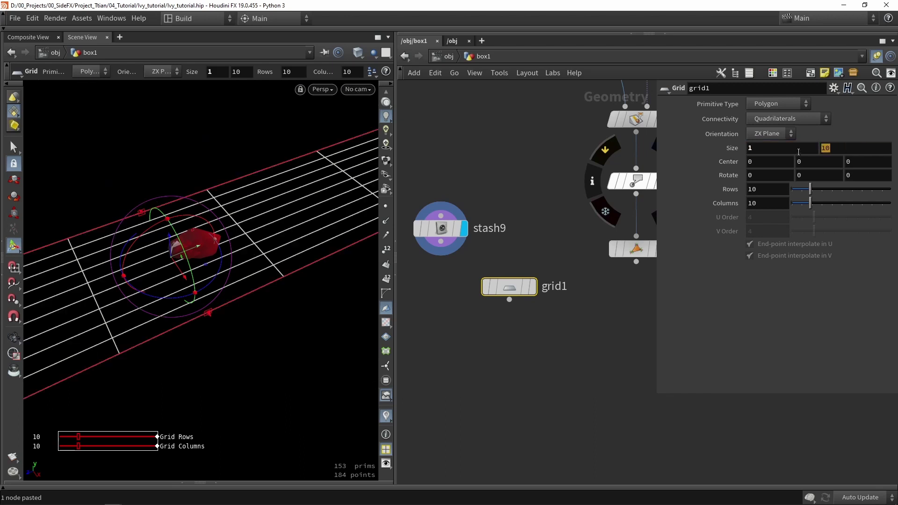
pyautogui.write('1')
pyautogui.press('Return')
# Step: Resize the grid's edges in the viewport to fit around the leaf, about 0.32 by 0.40
pyautogui.moveTo(90, 288); pyautogui.dragTo(179, 257)
pyautogui.moveTo(275, 303); pyautogui.dragTo(233, 254)
pyautogui.scroll(3, 244, 224)
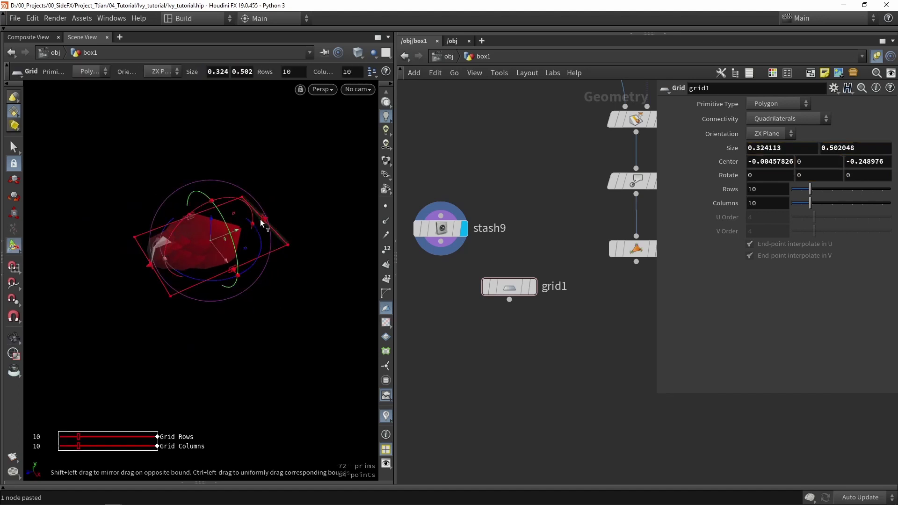
pyautogui.moveTo(261, 220); pyautogui.dragTo(244, 234)
pyautogui.moveTo(240, 247)
pyautogui.keyDown('alt'); pyautogui.mouseDown()
pyautogui.moveTo(219, 257)
pyautogui.moveTo(219, 232)
pyautogui.moveTo(246, 250)
pyautogui.mouseUp(); pyautogui.keyUp('alt')
pyautogui.scroll(5, 218, 233)
pyautogui.press('Return')
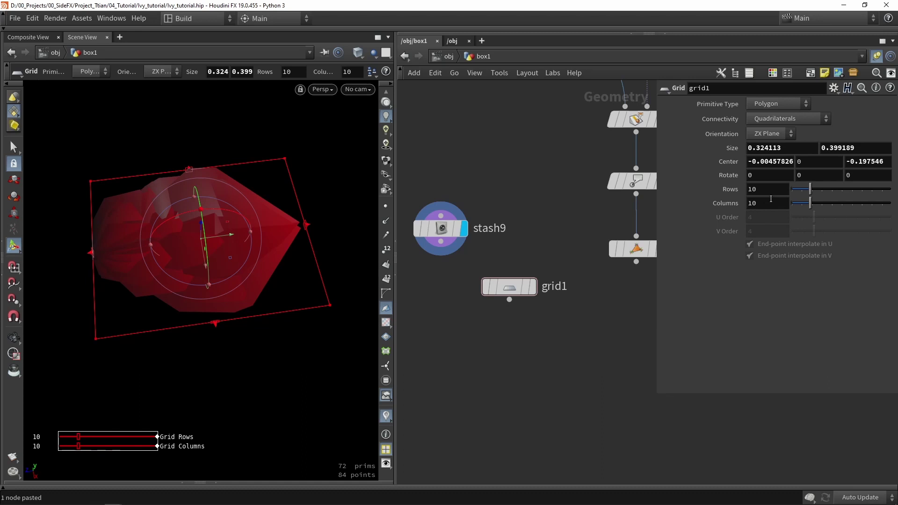
# Step: Set the grid to 2 rows and 2 columns and display the grid1 node
pyautogui.click(770, 189)
pyautogui.write('2')
pyautogui.press('Tab')
pyautogui.write('2')
pyautogui.press('Return')
pyautogui.click(533, 289)
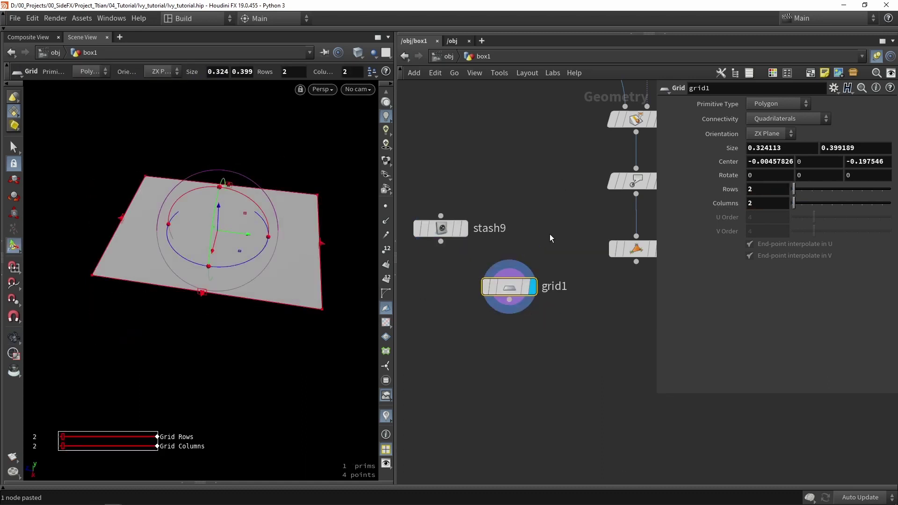
# Step: Show the grid in wireframe and set it to 4 rows and 3 columns
pyautogui.hotkey('shift', 'w')
pyautogui.keyDown('alt'); pyautogui.moveTo(325, 213); pyautogui.dragTo(307, 224); pyautogui.keyUp('alt')
pyautogui.press('w')
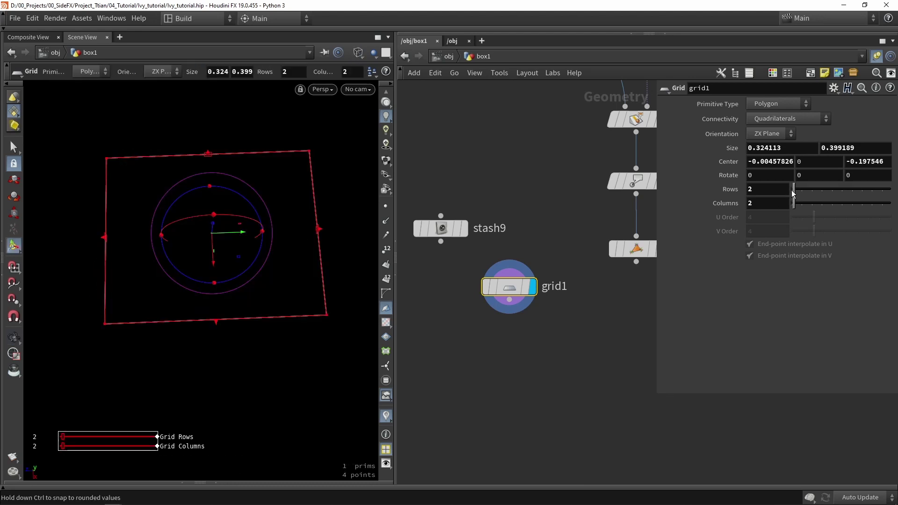
pyautogui.moveTo(793, 193); pyautogui.dragTo(800, 192)
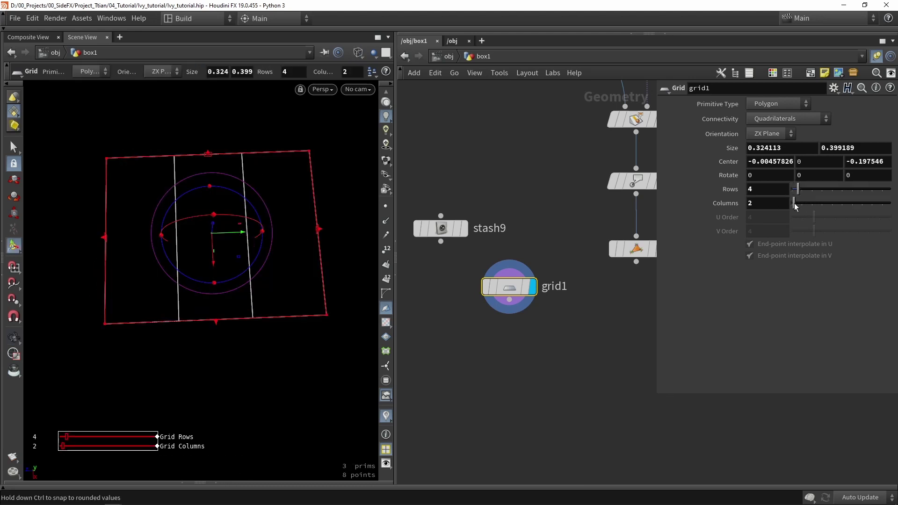
pyautogui.keyDown('alt'); pyautogui.moveTo(287, 274); pyautogui.dragTo(295, 251); pyautogui.keyUp('alt')
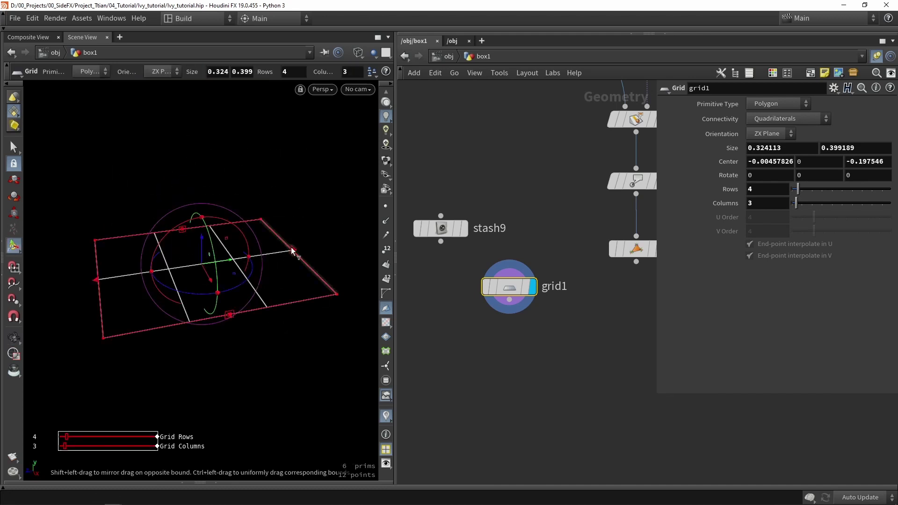
# Step: Move the corner points at both ends of the grid inward with an Edit node, tapering it into a leaf outline
pyautogui.moveTo(274, 198); pyautogui.dragTo(278, 233)
pyautogui.press('s')
pyautogui.press('2')
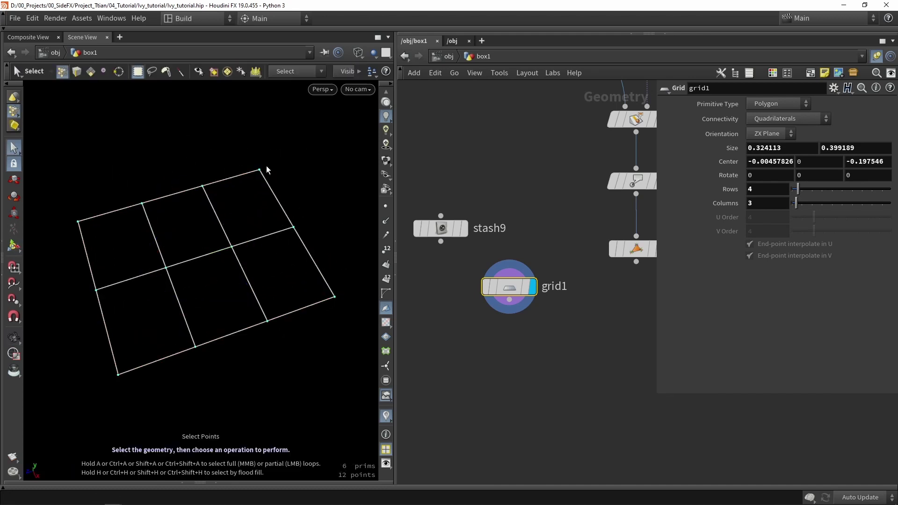
pyautogui.moveTo(232, 141); pyautogui.dragTo(293, 191)
pyautogui.keyDown('shift'); pyautogui.moveTo(342, 310); pyautogui.dragTo(315, 263); pyautogui.keyUp('shift')
pyautogui.press('t')
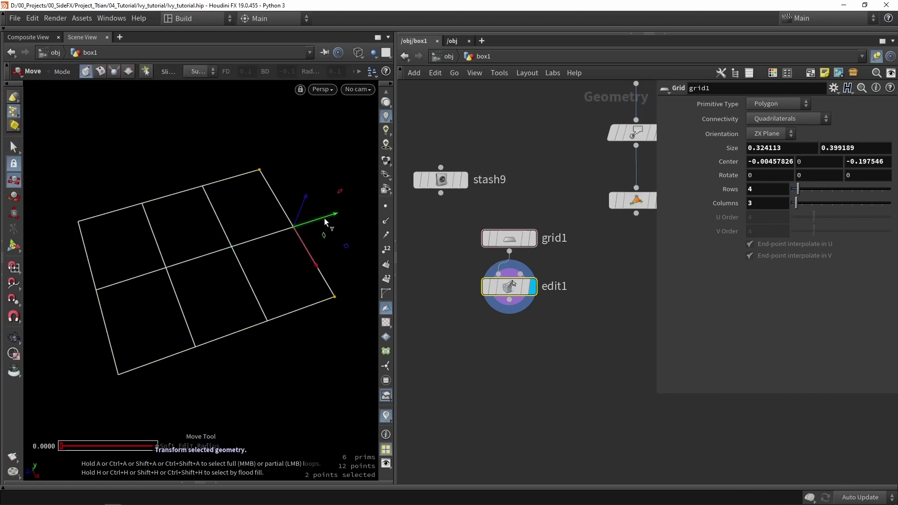
pyautogui.moveTo(311, 226); pyautogui.dragTo(293, 231)
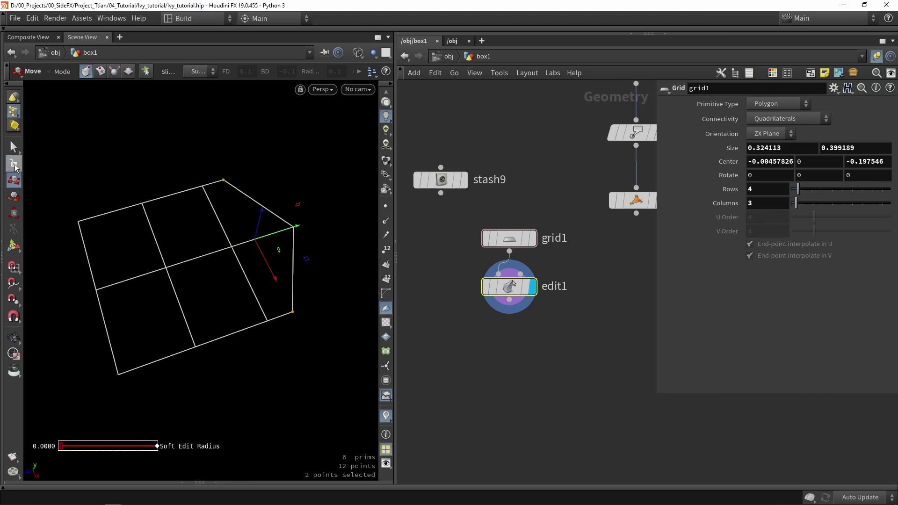
pyautogui.moveTo(74, 201); pyautogui.dragTo(178, 263)
# Step: Raise all points along both long sides of the grid to fold the leaf along its middle line
pyautogui.moveTo(276, 393); pyautogui.dragTo(192, 205)
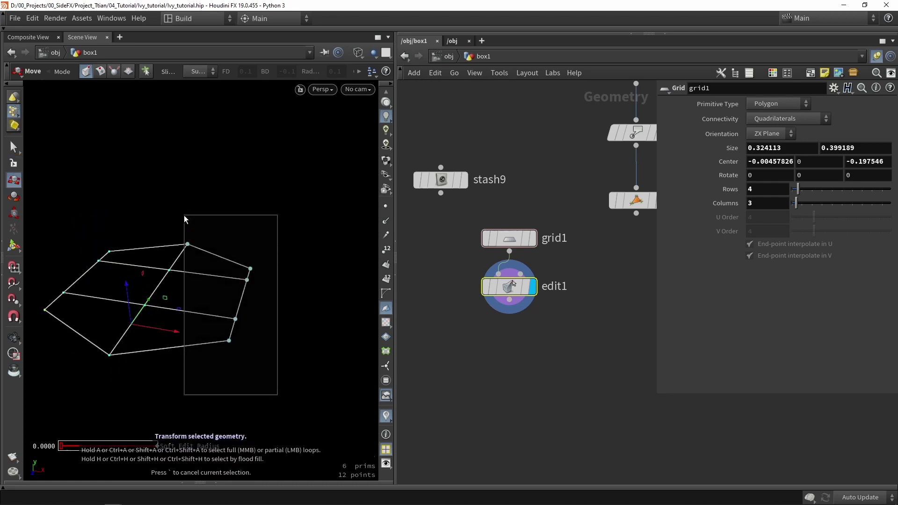
pyautogui.press('space')
pyautogui.moveTo(48, 241); pyautogui.dragTo(106, 356)
pyautogui.moveTo(152, 245); pyautogui.dragTo(153, 222)
pyautogui.keyDown('alt'); pyautogui.moveTo(206, 197); pyautogui.dragTo(148, 174); pyautogui.keyUp('alt')
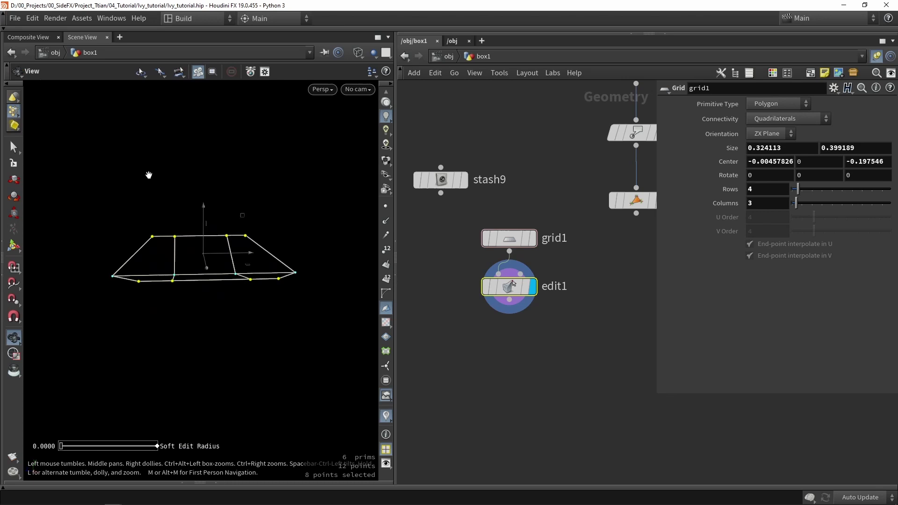
# Step: Select the four inner points on the leaf's long sides and raise them about 0.029 in Y
pyautogui.keyDown('alt'); pyautogui.moveTo(166, 262); pyautogui.dragTo(200, 341); pyautogui.keyUp('alt')
pyautogui.click(183, 322)
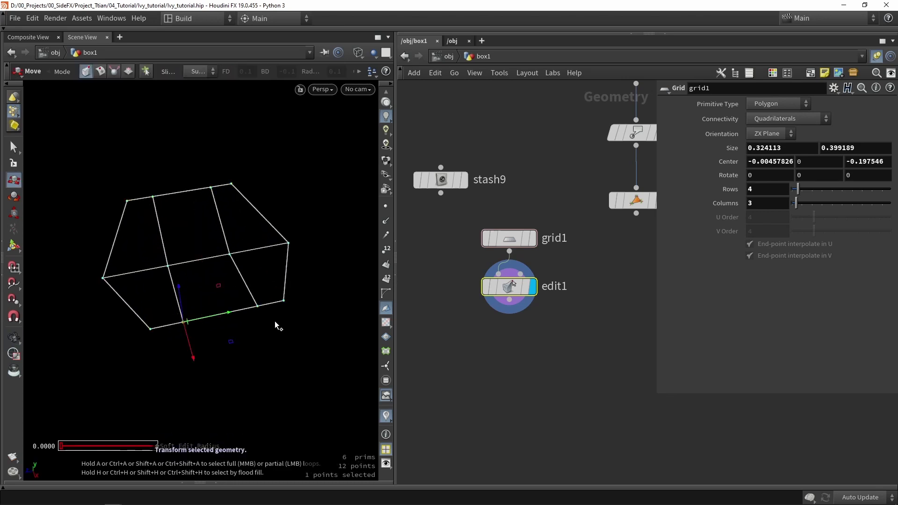
pyautogui.keyDown('shift'); pyautogui.click(257, 307); pyautogui.keyUp('shift')
pyautogui.keyDown('shift'); pyautogui.moveTo(142, 179); pyautogui.dragTo(190, 176); pyautogui.keyUp('shift')
pyautogui.press('Escape')
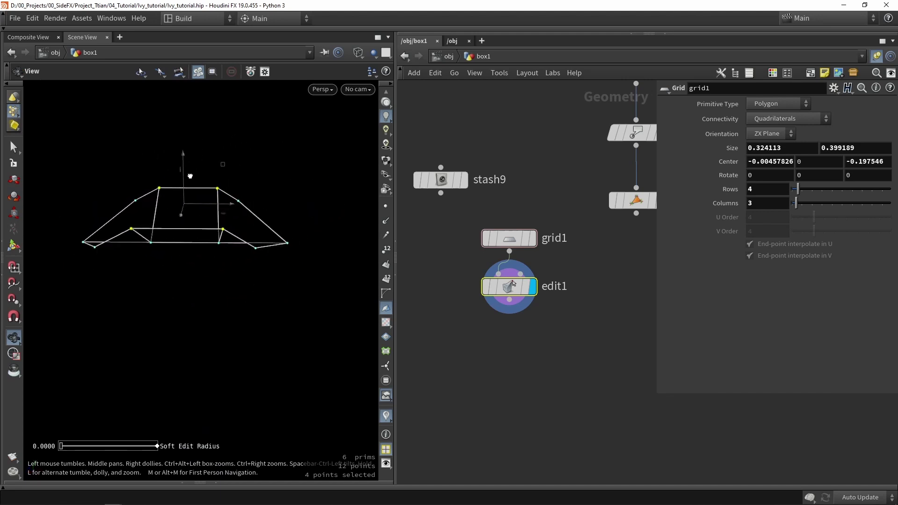
# Step: Arrange the stash9, grid1 and edit1 nodes in one column and add a Copy to Curves node below them
pyautogui.click(468, 327)
pyautogui.scroll(-2, 467, 327)
pyautogui.moveTo(535, 348); pyautogui.dragTo(451, 257)
pyautogui.click(503, 324)
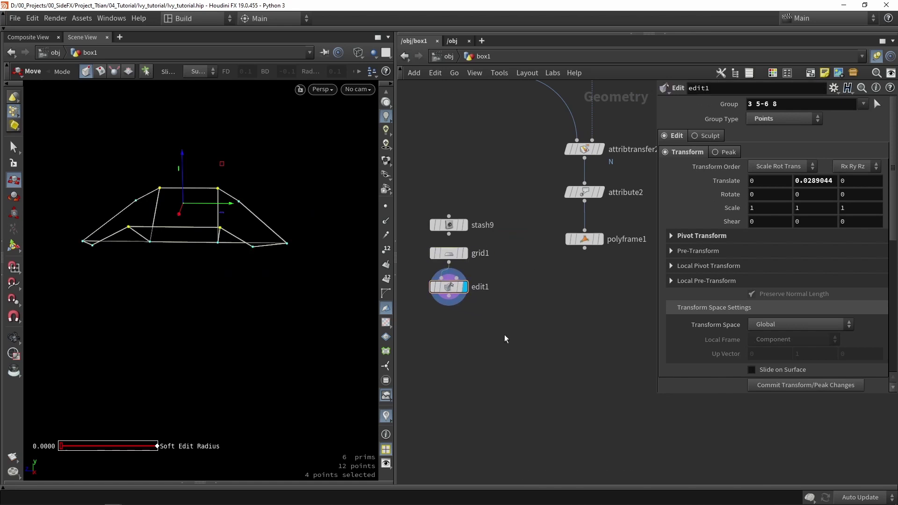
pyautogui.press('Tab')
pyautogui.write('copy')
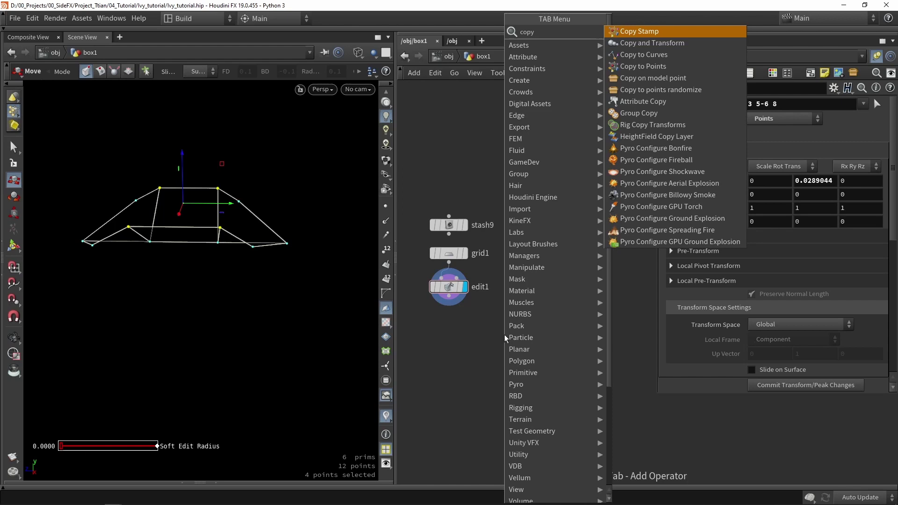
pyautogui.click(647, 54)
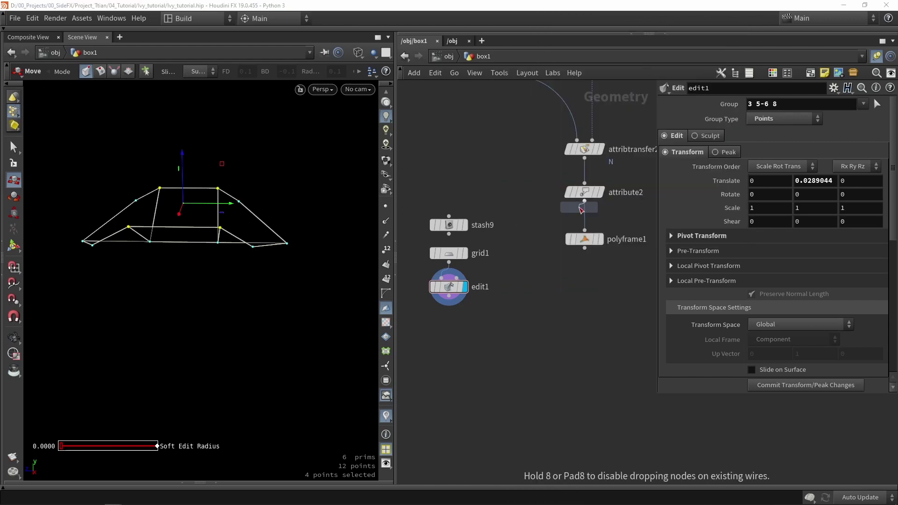
pyautogui.click(520, 330)
# Step: Connect edit1 to the first Copy to Curves input and polyframe1 to the second, and display the copied leaves shaded
pyautogui.scroll(2, 524, 346)
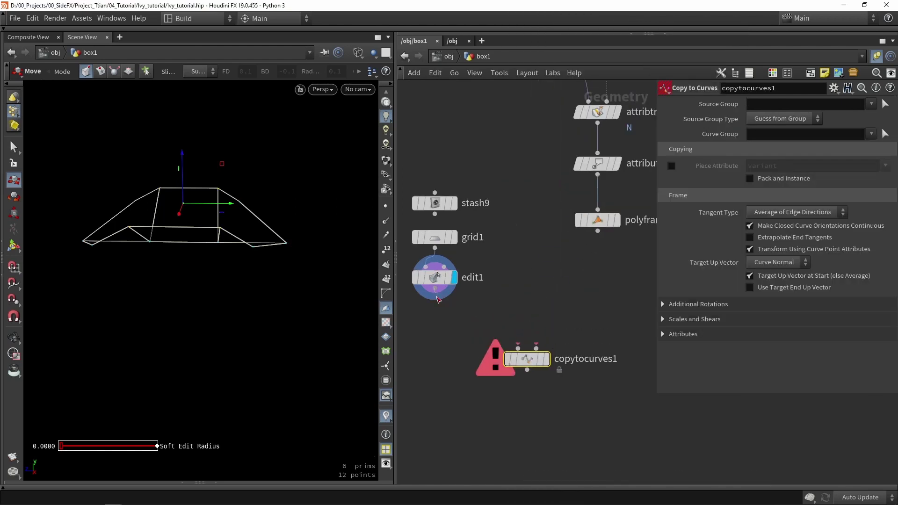
pyautogui.moveTo(435, 290)
pyautogui.mouseDown()
pyautogui.moveTo(517, 341)
pyautogui.moveTo(518, 331)
pyautogui.mouseUp()
pyautogui.moveTo(598, 232); pyautogui.dragTo(536, 347)
pyautogui.click(550, 336)
pyautogui.hotkey('space', 'g')
pyautogui.press('t')
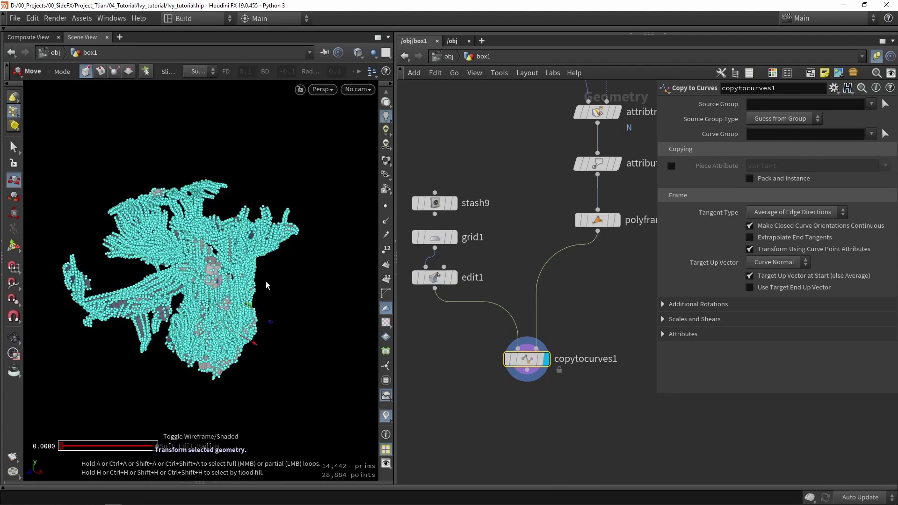
pyautogui.scroll(3, 384, 272)
pyautogui.press('4')
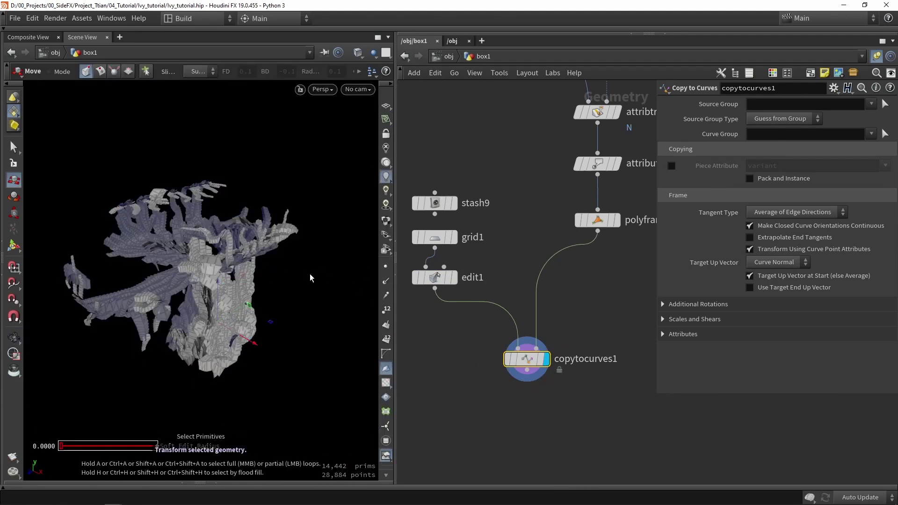
pyautogui.keyDown('alt'); pyautogui.moveTo(310, 283); pyautogui.dragTo(275, 281); pyautogui.keyUp('alt')
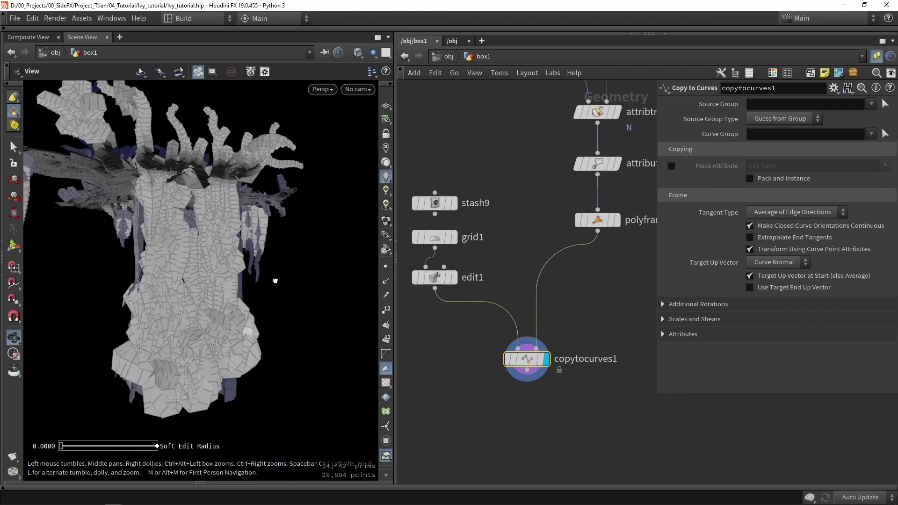
# Step: Temporarily bypass attribute2 and polyframe1 in different combinations to compare the leaf orientation along the curves, and restore both nodes
pyautogui.scroll(3, 226, 255)
pyautogui.moveTo(226, 254); pyautogui.dragTo(180, 254)
pyautogui.moveTo(552, 143); pyautogui.dragTo(529, 208, button='middle')
pyautogui.click(557, 206)
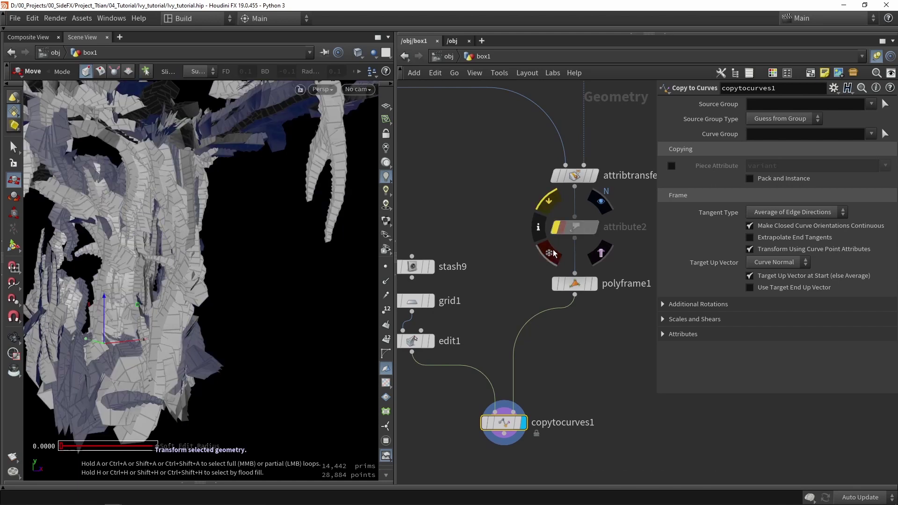
pyautogui.click(555, 284)
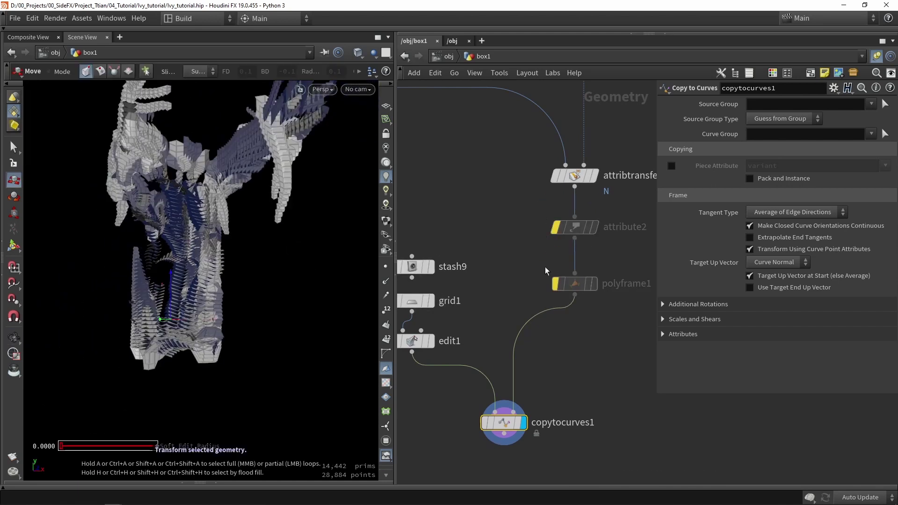
pyautogui.click(552, 284)
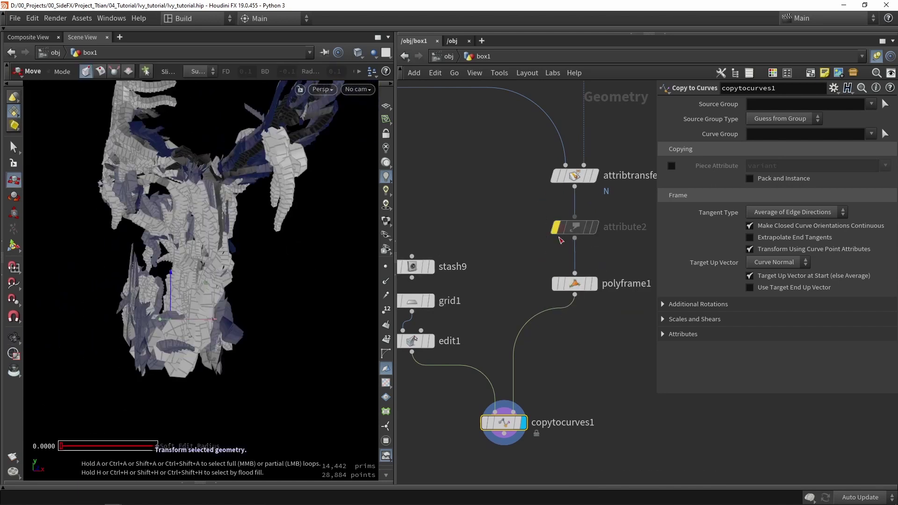
pyautogui.click(558, 228)
pyautogui.click(559, 228)
pyautogui.click(558, 229)
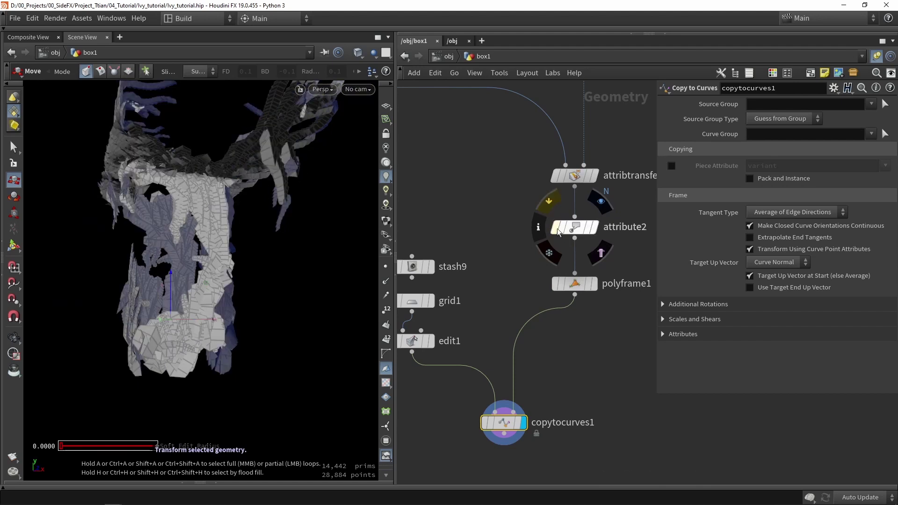
pyautogui.click(557, 231)
pyautogui.click(556, 233)
pyautogui.keyDown('alt'); pyautogui.moveTo(312, 238); pyautogui.dragTo(314, 208); pyautogui.keyUp('alt')
pyautogui.keyDown('alt'); pyautogui.moveTo(230, 226); pyautogui.dragTo(285, 206); pyautogui.keyUp('alt')
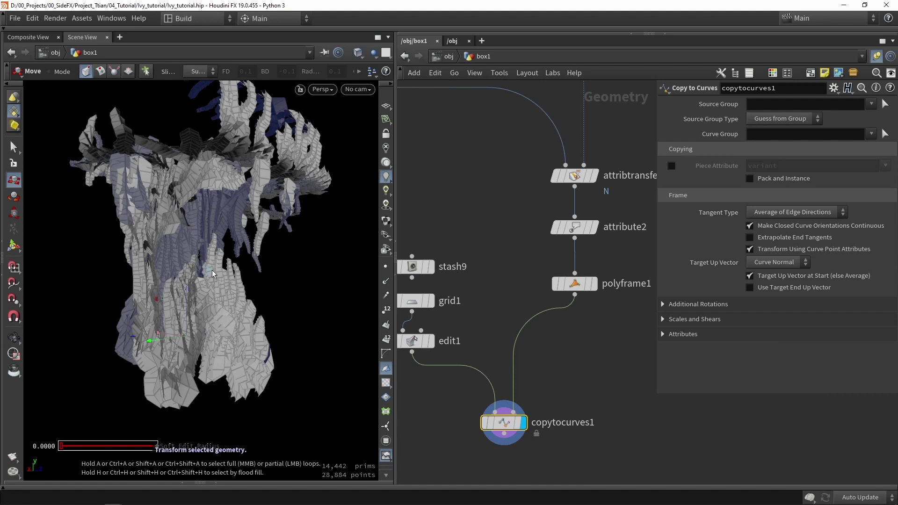
pyautogui.moveTo(212, 274)
pyautogui.keyDown('alt'); pyautogui.mouseDown()
pyautogui.moveTo(178, 243)
pyautogui.moveTo(239, 255)
pyautogui.moveTo(224, 269)
pyautogui.mouseUp(); pyautogui.keyUp('alt')
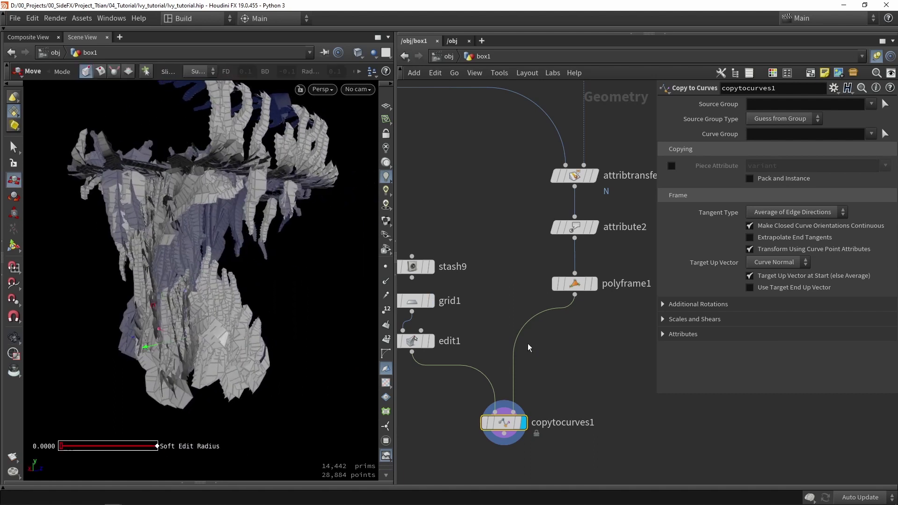
# Step: Make room above copytocurves1 and insert an Attribute Randomize node on the wire coming from polyframe1
pyautogui.moveTo(528, 348); pyautogui.dragTo(525, 295, button='middle')
pyautogui.moveTo(501, 374); pyautogui.dragTo(501, 403)
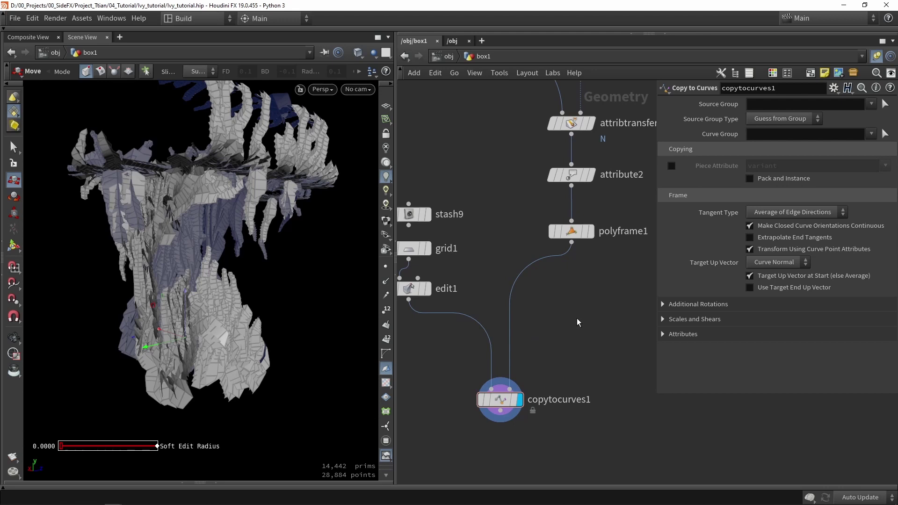
pyautogui.press('Tab')
pyautogui.write('rab')
pyautogui.press('BackSpace')
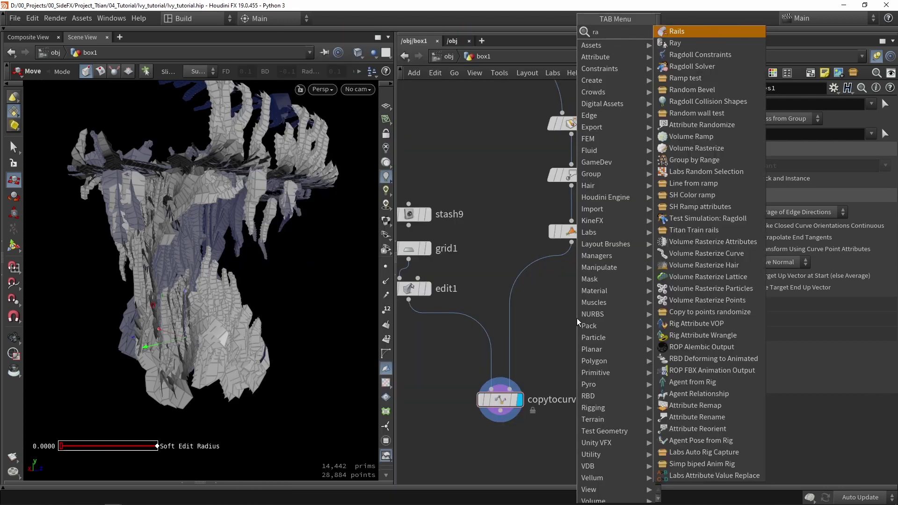
pyautogui.write('a')
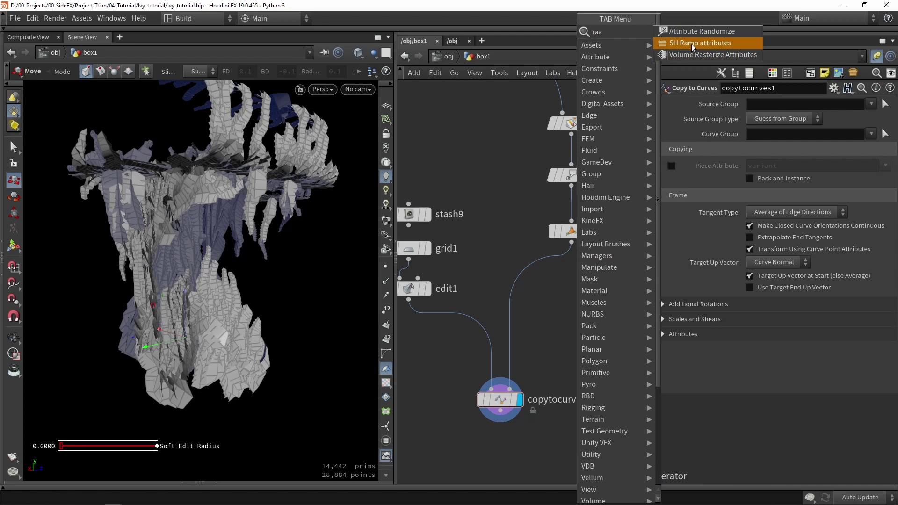
pyautogui.click(701, 31)
pyautogui.click(540, 271)
pyautogui.scroll(3, 539, 271)
pyautogui.moveTo(540, 270); pyautogui.dragTo(599, 302)
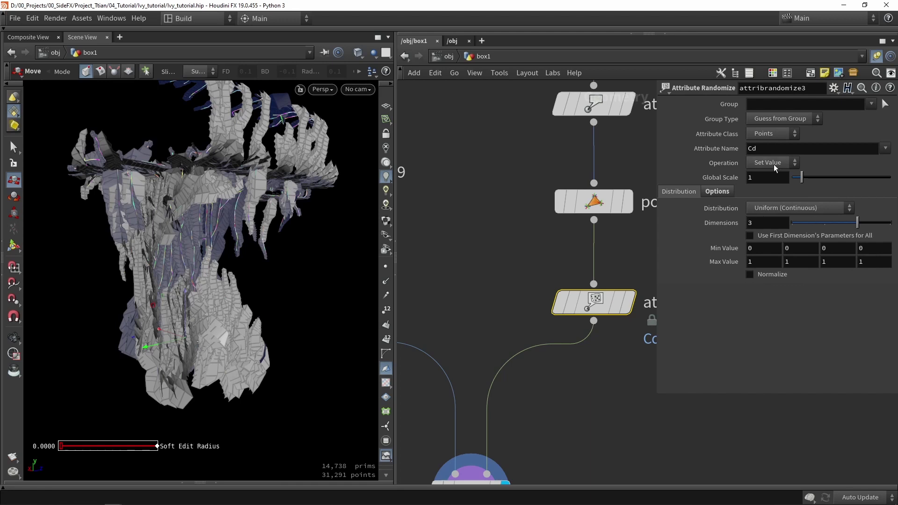
# Step: Randomize the pscale attribute using 1 dimension and a minimum value of 0.5
pyautogui.moveTo(767, 149); pyautogui.dragTo(667, 148)
pyautogui.write('pscale')
pyautogui.press('Return')
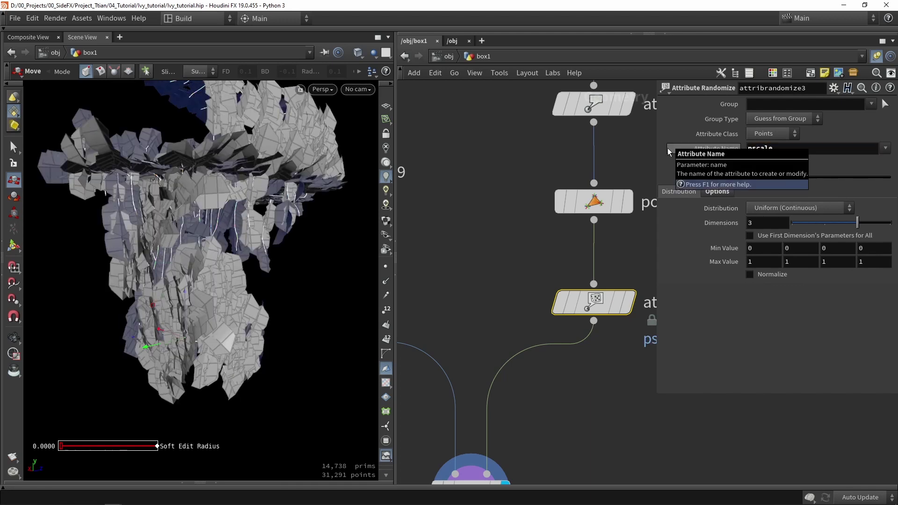
pyautogui.moveTo(824, 229); pyautogui.dragTo(781, 227)
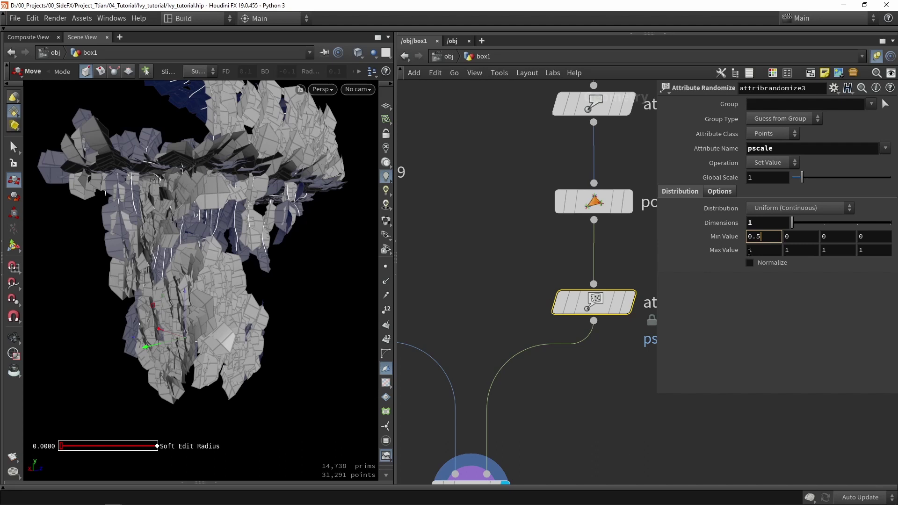
pyautogui.press('Return')
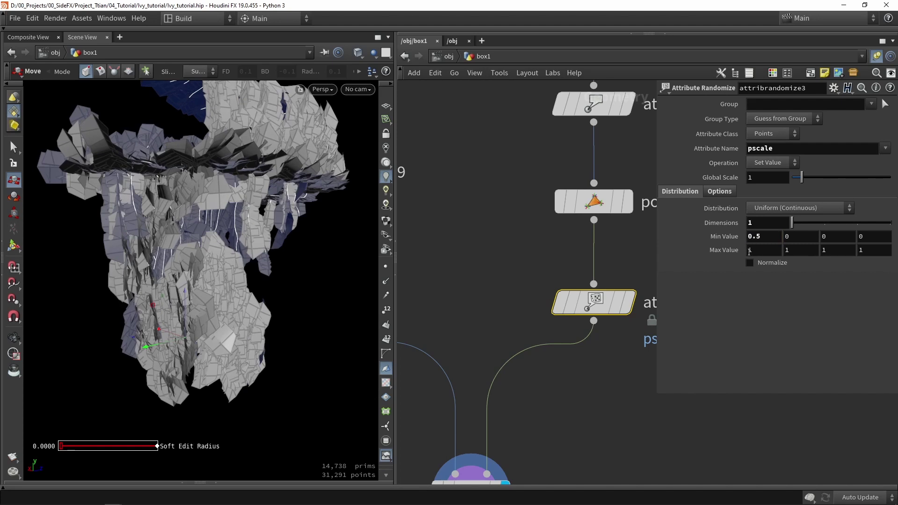
pyautogui.click(540, 247)
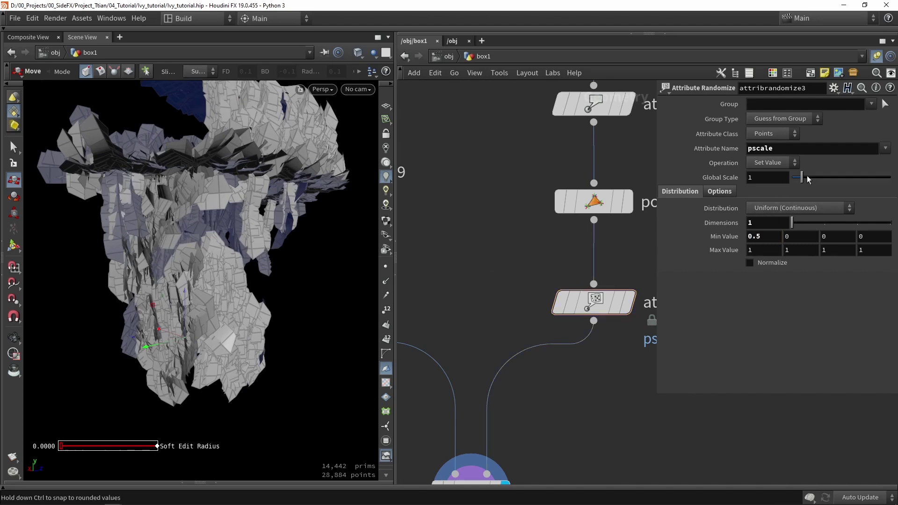
# Step: Lower the Global Scale of the pscale randomization to shrink the leaves, and shade them without wireframe lines
pyautogui.moveTo(808, 179); pyautogui.dragTo(796, 178)
pyautogui.press('Escape')
pyautogui.moveTo(224, 262)
pyautogui.mouseDown()
pyautogui.moveTo(136, 265)
pyautogui.moveTo(60, 254)
pyautogui.moveTo(231, 255)
pyautogui.mouseUp()
pyautogui.hotkey('shift', 'w')
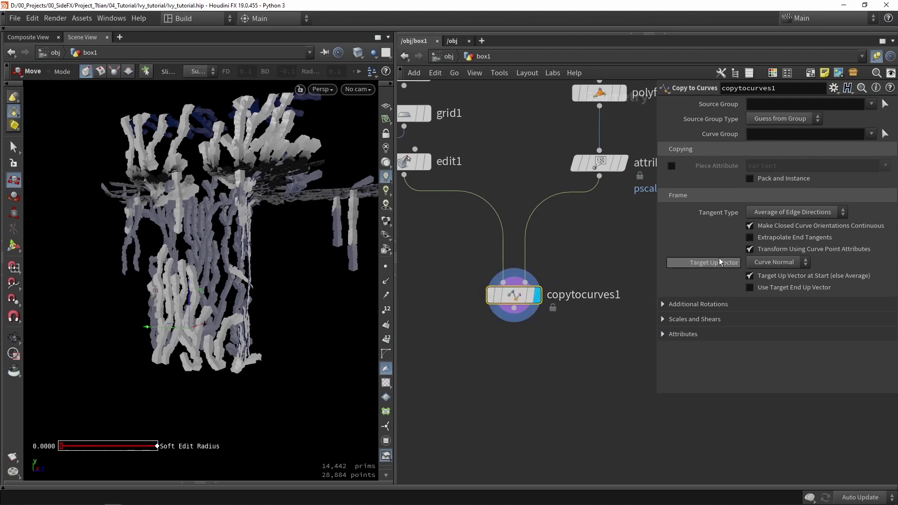
# Step: Set the Target Up Vector of copytocurves1 to Y Axis and inspect the leaves from several sides
pyautogui.click(778, 266)
pyautogui.click(773, 298)
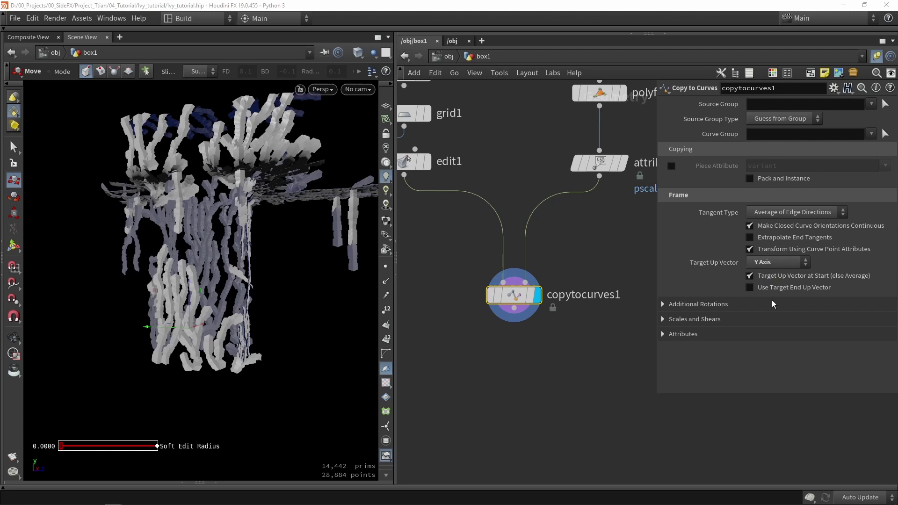
pyautogui.keyDown('alt'); pyautogui.moveTo(327, 262); pyautogui.dragTo(173, 257); pyautogui.keyUp('alt')
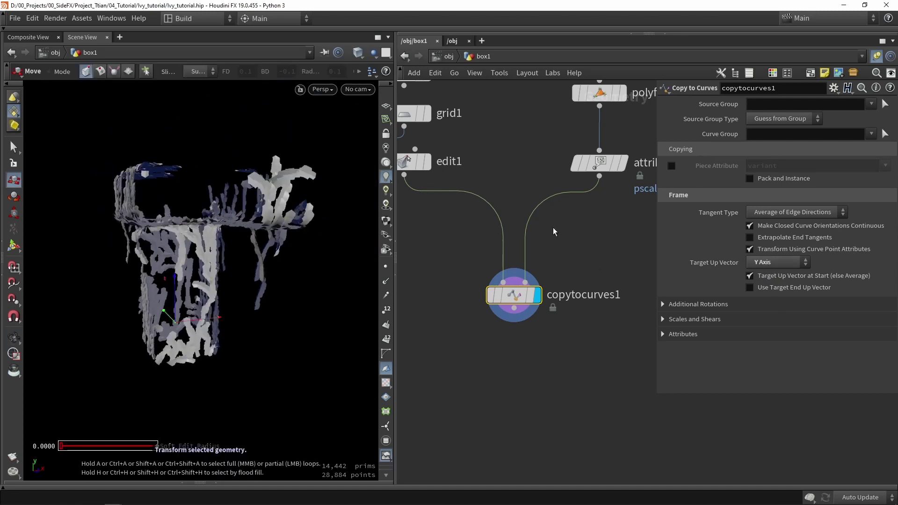
pyautogui.moveTo(622, 129); pyautogui.dragTo(553, 279, button='middle')
pyautogui.scroll(-2, 553, 278)
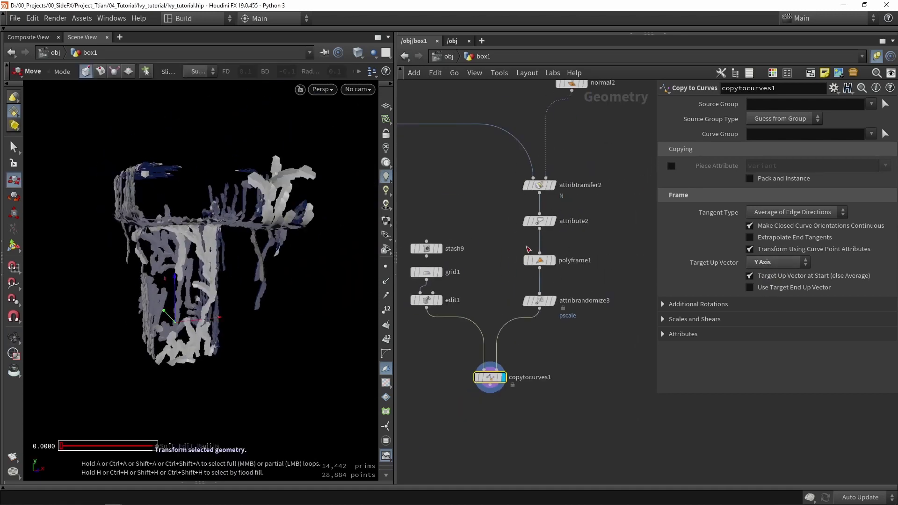
pyautogui.scroll(5, 513, 366)
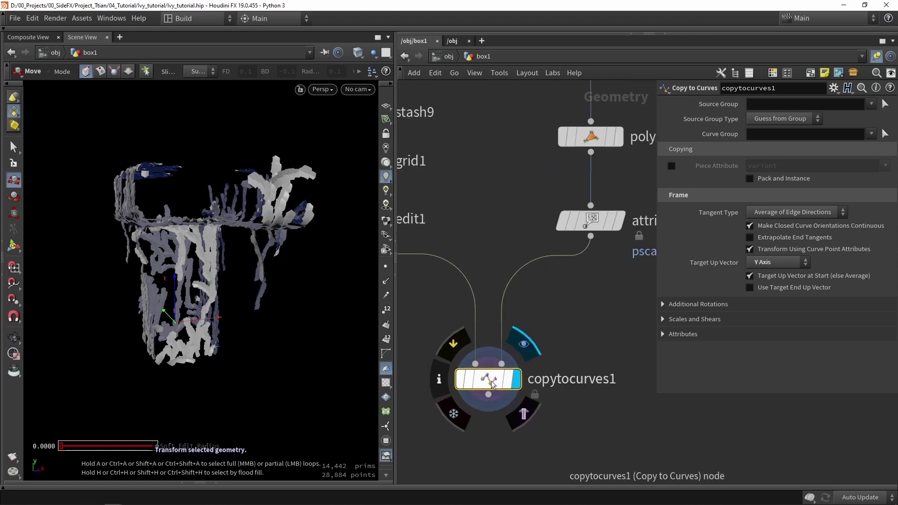
pyautogui.press('Escape')
pyautogui.moveTo(304, 289); pyautogui.dragTo(156, 267)
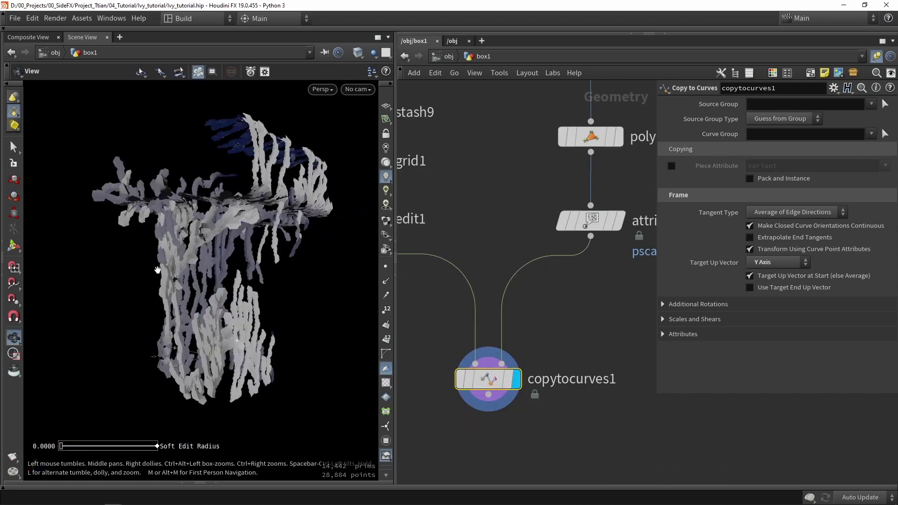
# Step: Enable roll or twist, yaw and pitch in the additional rotations of copytocurves1
pyautogui.press('t')
pyautogui.click(663, 305)
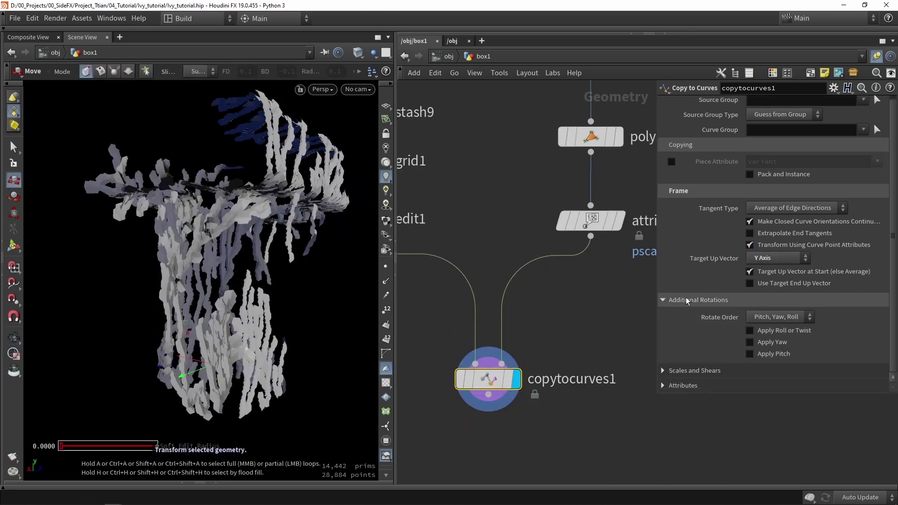
pyautogui.click(769, 329)
pyautogui.click(773, 343)
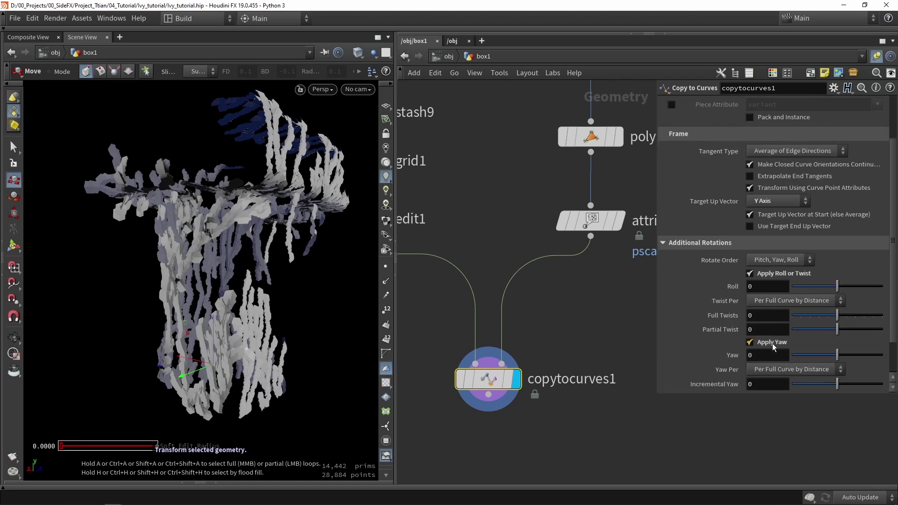
pyautogui.click(773, 353)
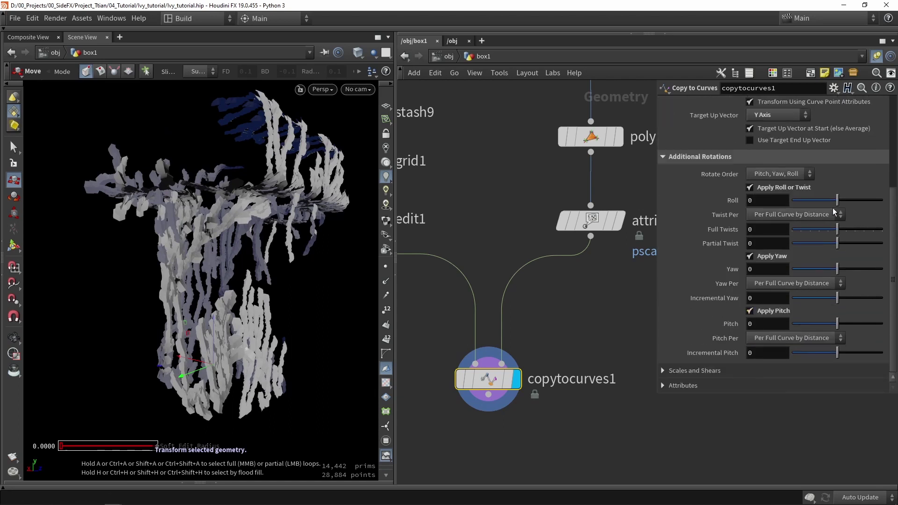
# Step: Try a roll and a yaw of 27 on the copied leaves, and reset each to its default
pyautogui.moveTo(837, 201)
pyautogui.mouseDown()
pyautogui.moveTo(793, 199)
pyautogui.moveTo(828, 201)
pyautogui.mouseUp()
pyautogui.keyDown('ctrl'); pyautogui.middleClick(762, 199); pyautogui.keyUp('ctrl')
pyautogui.moveTo(837, 269)
pyautogui.mouseDown()
pyautogui.moveTo(867, 269)
pyautogui.moveTo(780, 271)
pyautogui.moveTo(844, 267)
pyautogui.mouseUp()
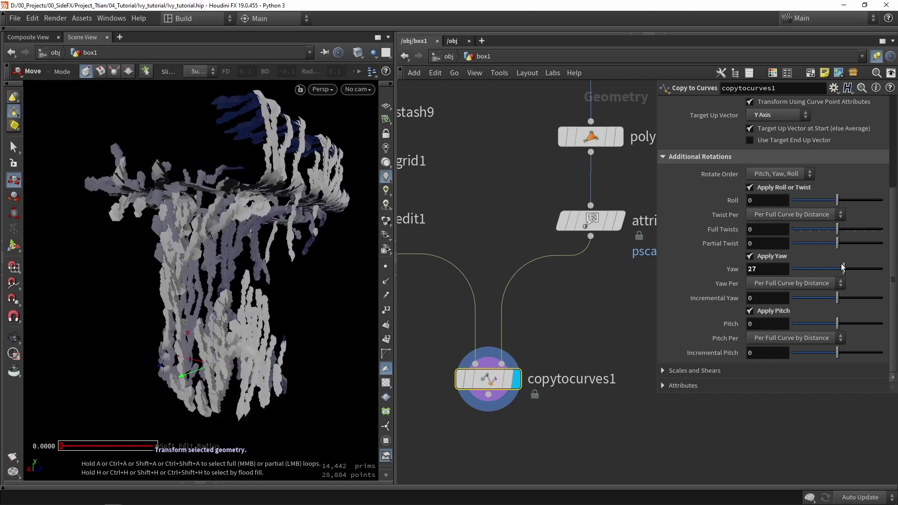
pyautogui.keyDown('ctrl'); pyautogui.middleClick(758, 270); pyautogui.keyUp('ctrl')
# Step: Set the leaves' pitch to 14 and their incremental yaw to 29
pyautogui.moveTo(837, 323); pyautogui.dragTo(855, 331)
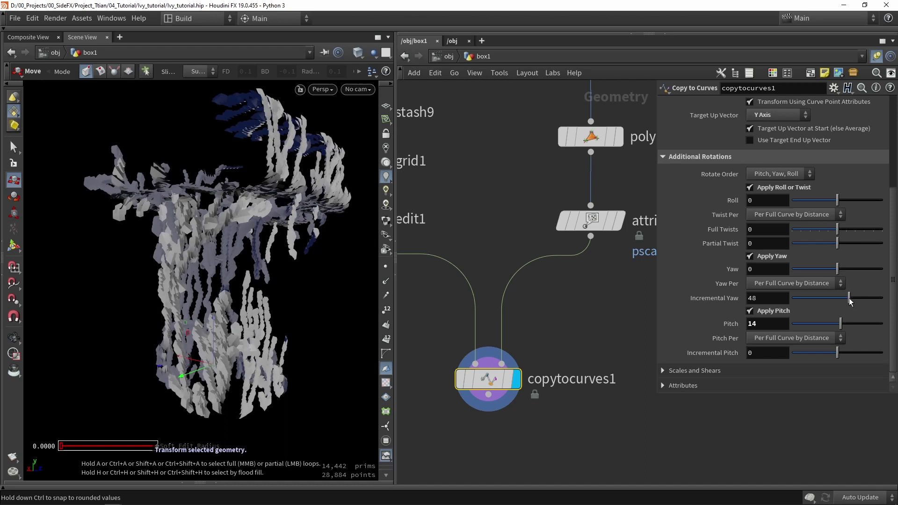
pyautogui.moveTo(890, 301); pyautogui.dragTo(844, 302)
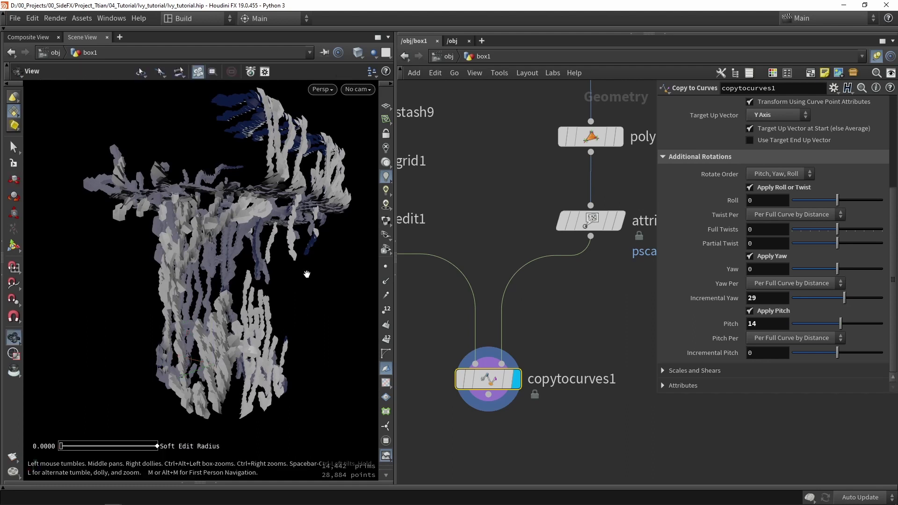
pyautogui.keyDown('alt'); pyautogui.moveTo(300, 266); pyautogui.dragTo(355, 281); pyautogui.keyUp('alt')
# Step: Display the single leaf from edit1 and frame it in the viewport
pyautogui.scroll(-3, 508, 290)
pyautogui.moveTo(476, 295); pyautogui.dragTo(557, 292, button='middle')
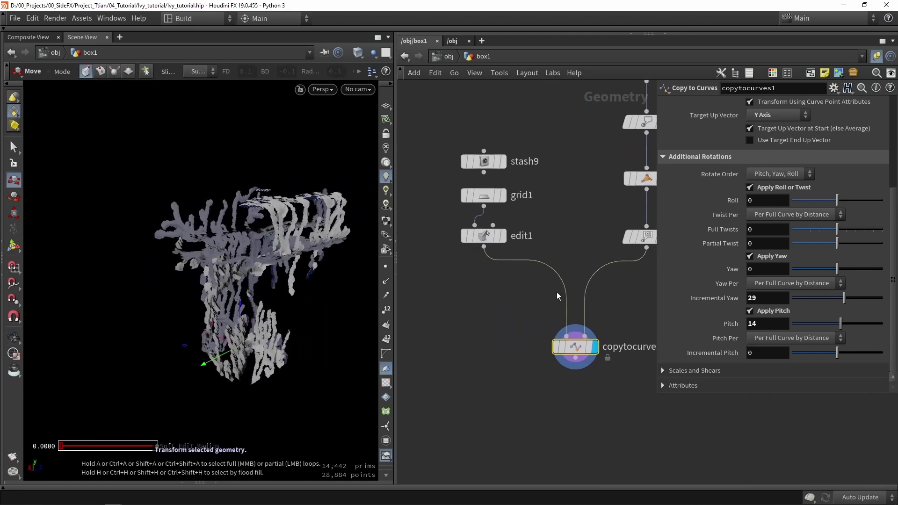
pyautogui.click(494, 284)
pyautogui.click(503, 239)
pyautogui.click(486, 238)
pyautogui.hotkey('space', 'g')
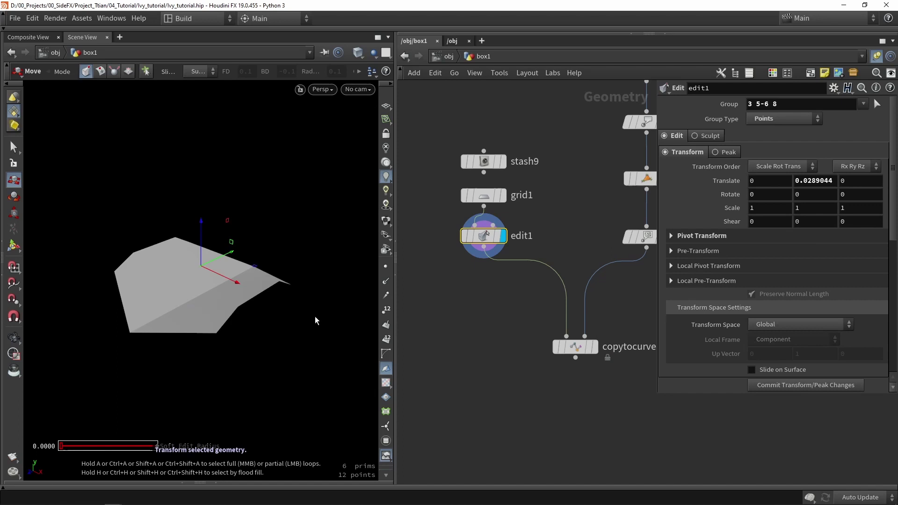
# Step: Insert a Labs Color Gradient node between edit1 and copytocurves1, align it below edit1 and display its result
pyautogui.press('Tab')
pyautogui.write('grad')
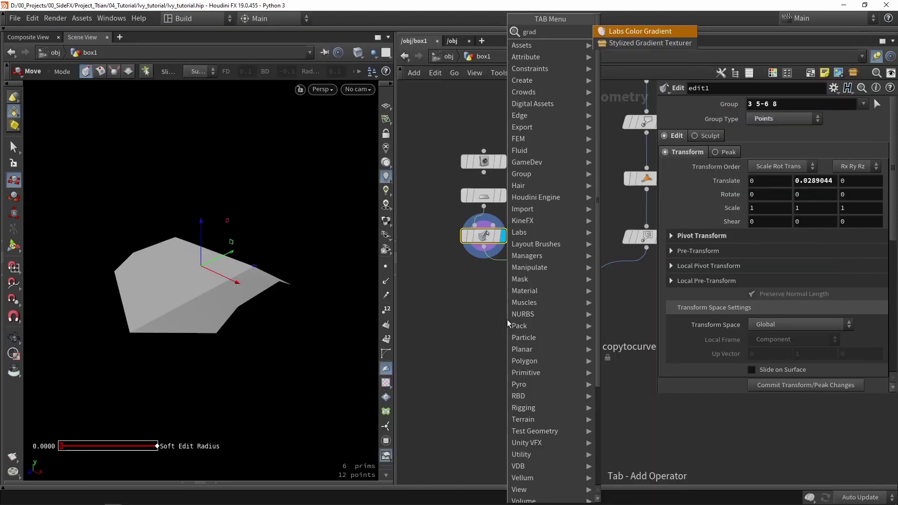
pyautogui.click(622, 30)
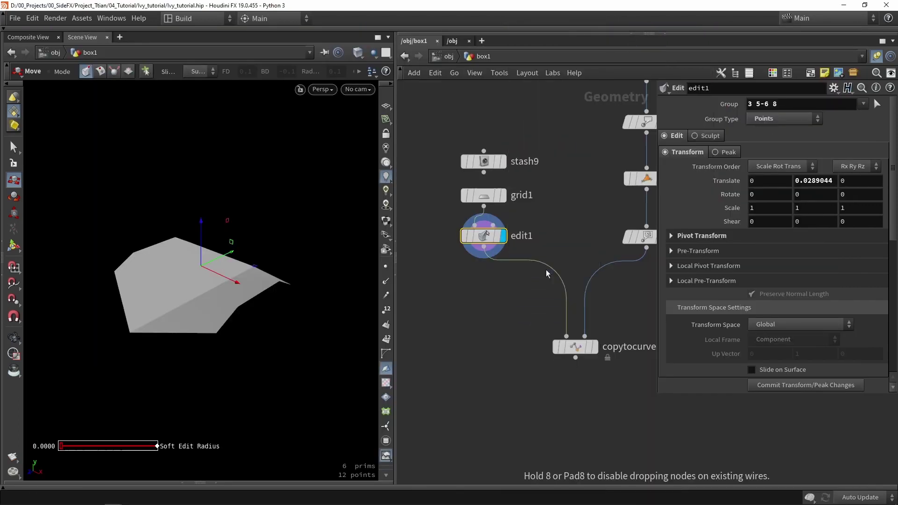
pyautogui.click(546, 269)
pyautogui.scroll(1, 547, 281)
pyautogui.moveTo(547, 270); pyautogui.dragTo(476, 285)
pyautogui.click(574, 250)
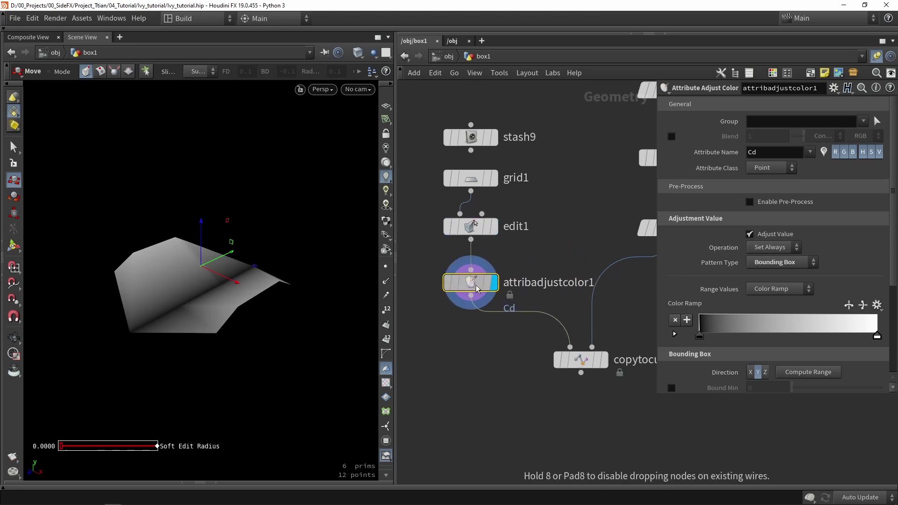
pyautogui.click(476, 287)
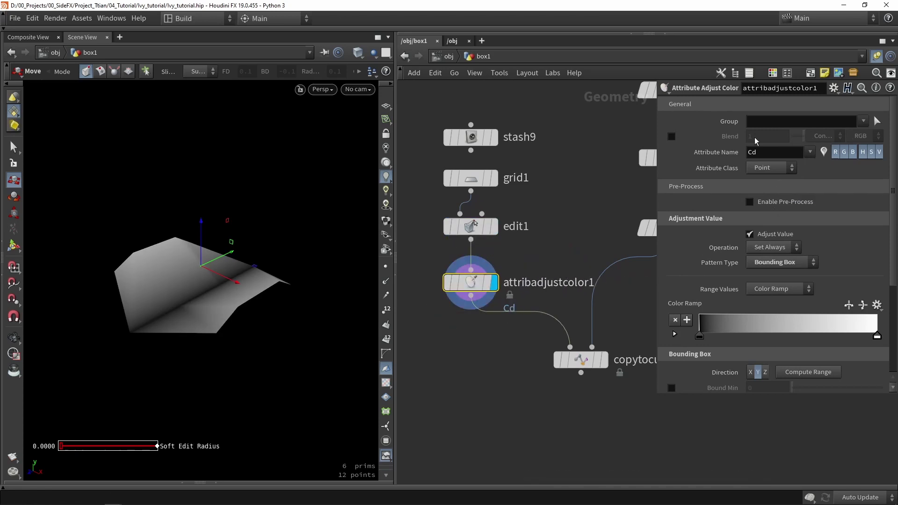
# Step: Run the leaf's color gradient along the Z direction and set the ramp's start color to green (0, 0.5, 0)
pyautogui.scroll(-1, 729, 262)
pyautogui.click(764, 345)
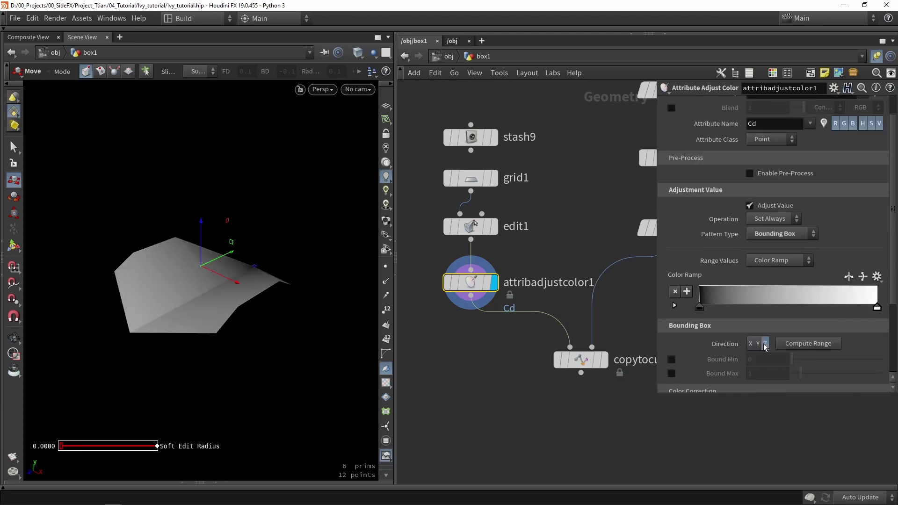
pyautogui.keyDown('alt'); pyautogui.moveTo(253, 260); pyautogui.dragTo(217, 290); pyautogui.keyUp('alt')
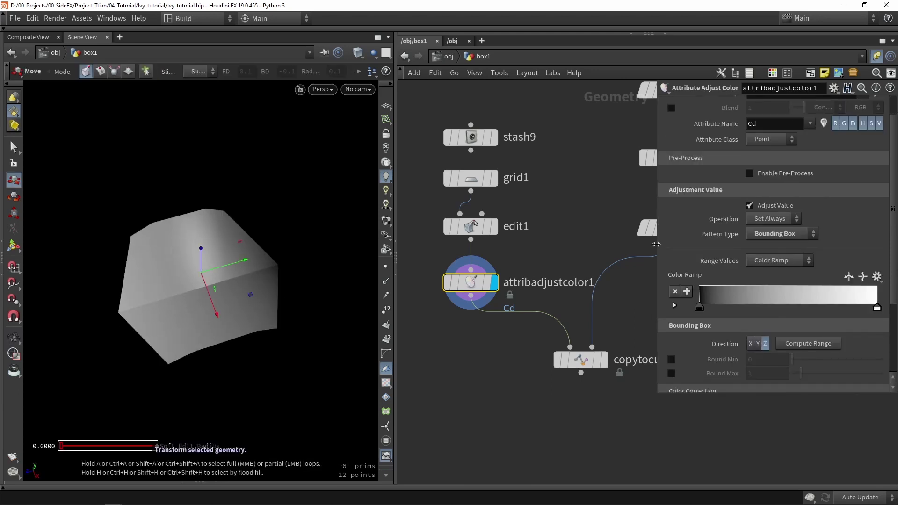
pyautogui.doubleClick(700, 308)
pyautogui.click(730, 244)
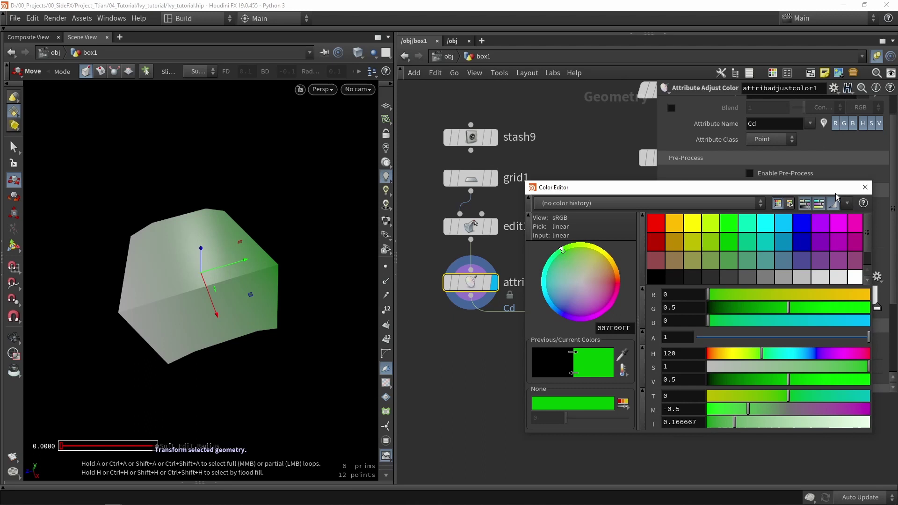
# Step: Set the end color of the leaf's gradient ramp to black
pyautogui.click(865, 187)
pyautogui.doubleClick(877, 309)
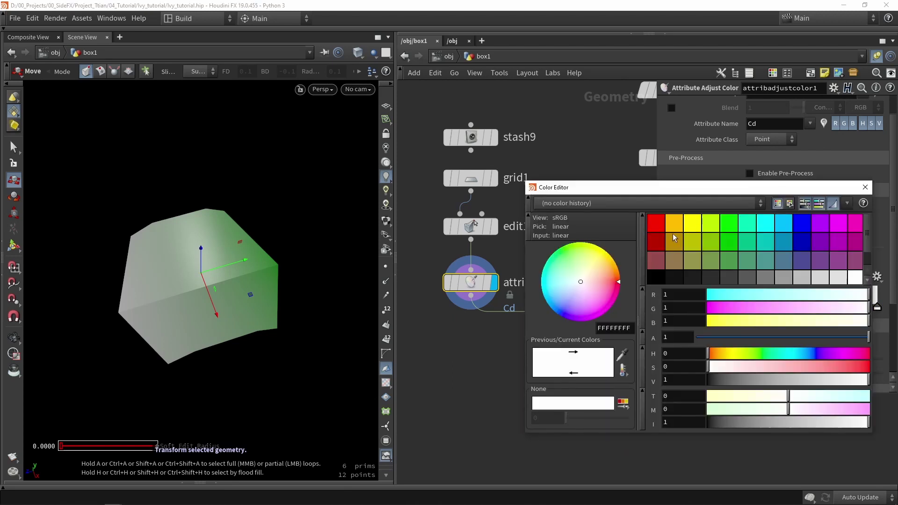
pyautogui.click(658, 277)
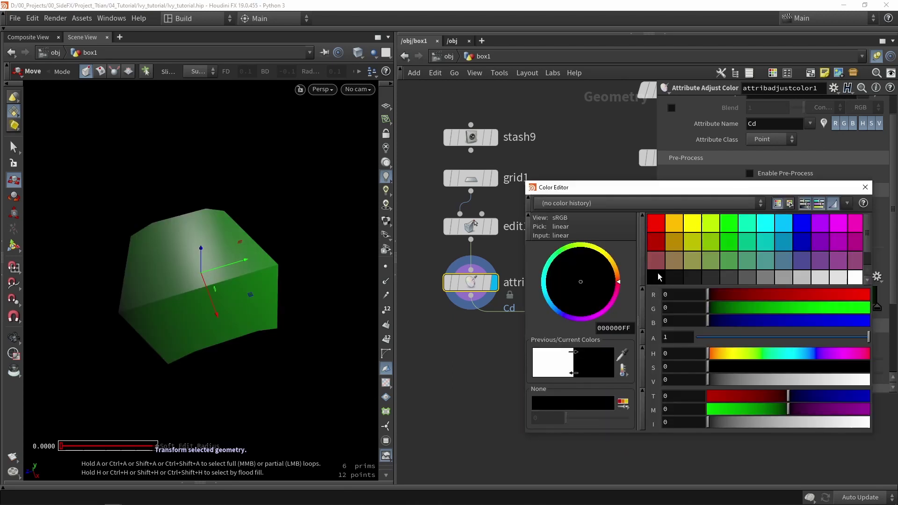
pyautogui.click(864, 187)
# Step: Display copytocurves1 and inspect the gradient-colored leaves along the vines from several angles
pyautogui.click(603, 360)
pyautogui.keyDown('alt'); pyautogui.moveTo(225, 256); pyautogui.dragTo(186, 252); pyautogui.keyUp('alt')
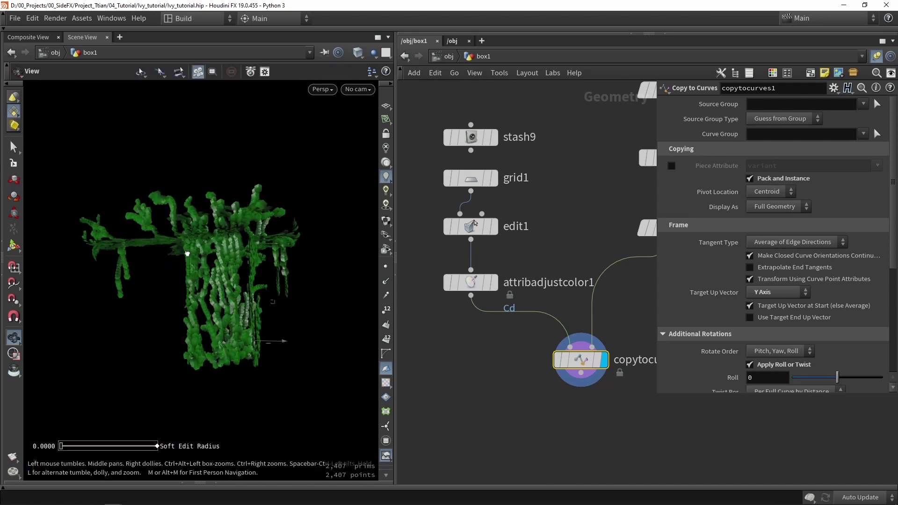
pyautogui.keyDown('alt'); pyautogui.moveTo(186, 252); pyautogui.dragTo(191, 262, button='right'); pyautogui.keyUp('alt')
pyautogui.keyDown('alt'); pyautogui.moveTo(191, 262); pyautogui.dragTo(159, 276); pyautogui.keyUp('alt')
pyautogui.keyDown('alt'); pyautogui.moveTo(158, 276); pyautogui.dragTo(150, 252, button='right'); pyautogui.keyUp('alt')
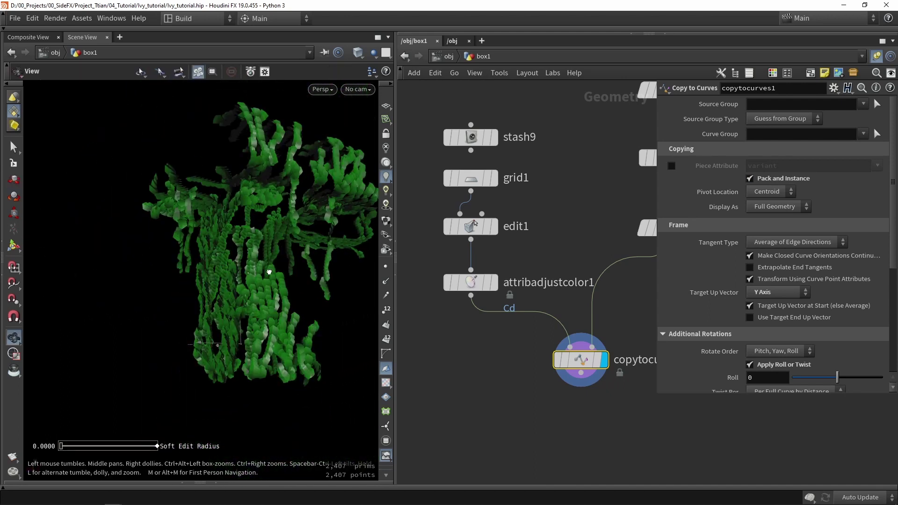
pyautogui.keyDown('alt'); pyautogui.moveTo(150, 252); pyautogui.dragTo(187, 262); pyautogui.keyUp('alt')
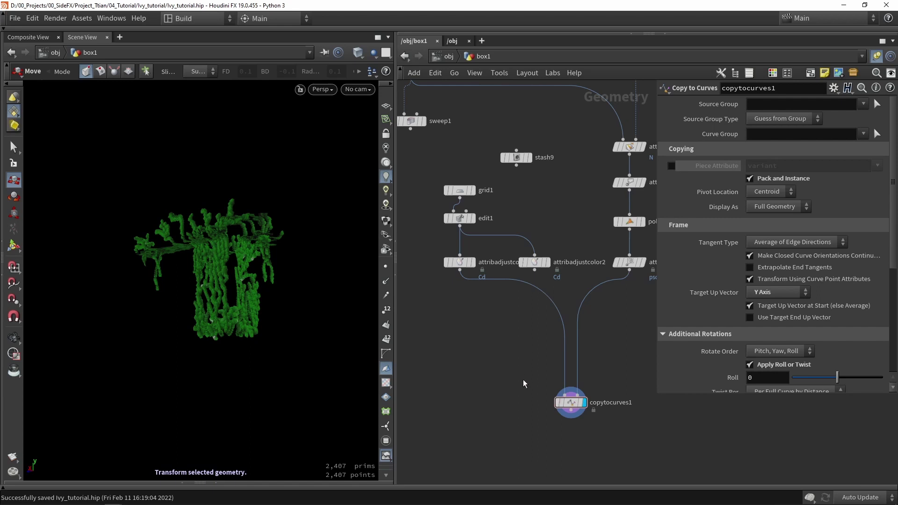
# Step: Examine the single leaf's color in attribadjustcolor1 and in its variant attribadjustcolor2
pyautogui.moveTo(508, 370); pyautogui.dragTo(672, 456)
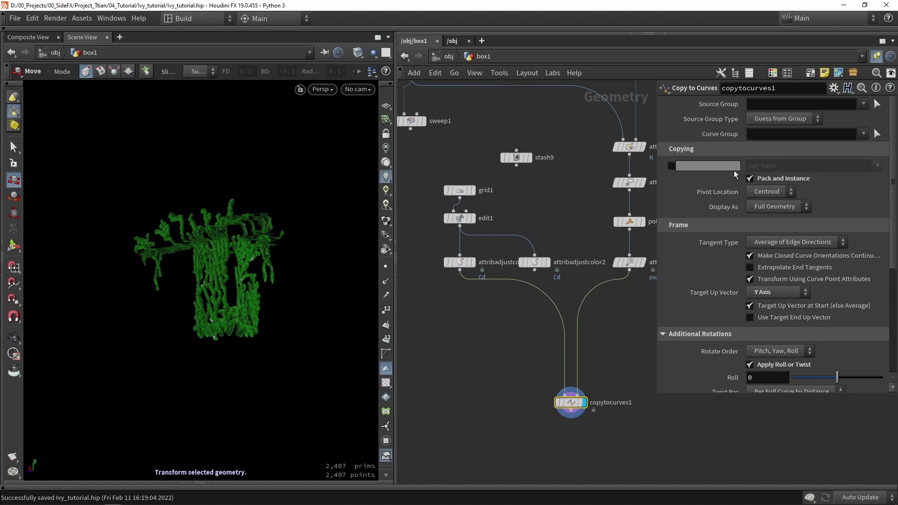
pyautogui.scroll(-1, 514, 363)
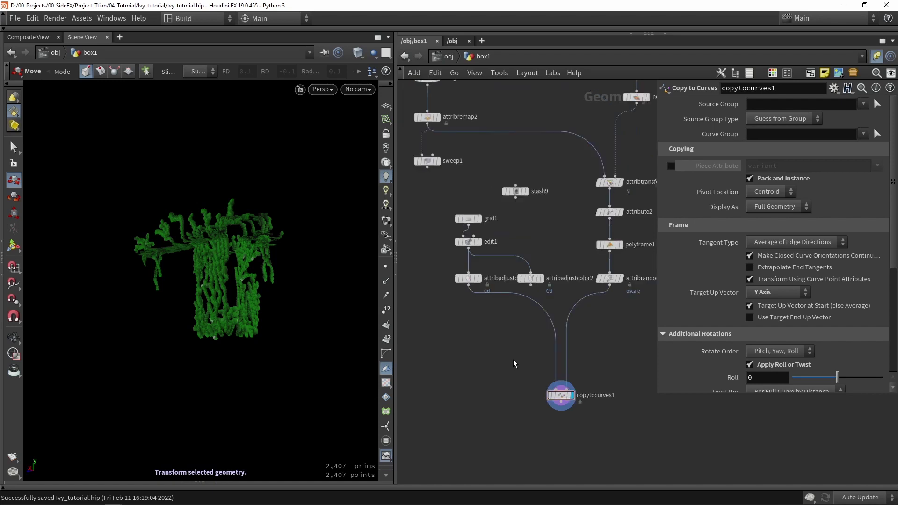
pyautogui.scroll(2, 471, 276)
pyautogui.click(481, 279)
pyautogui.click(467, 279)
pyautogui.hotkey('space', 'h')
pyautogui.keyDown('alt'); pyautogui.moveTo(198, 302); pyautogui.dragTo(346, 307); pyautogui.keyUp('alt')
pyautogui.click(571, 279)
pyautogui.click(558, 280)
pyautogui.press('t')
pyautogui.moveTo(502, 367); pyautogui.dragTo(502, 299, button='middle')
pyautogui.scroll(-3, 515, 301)
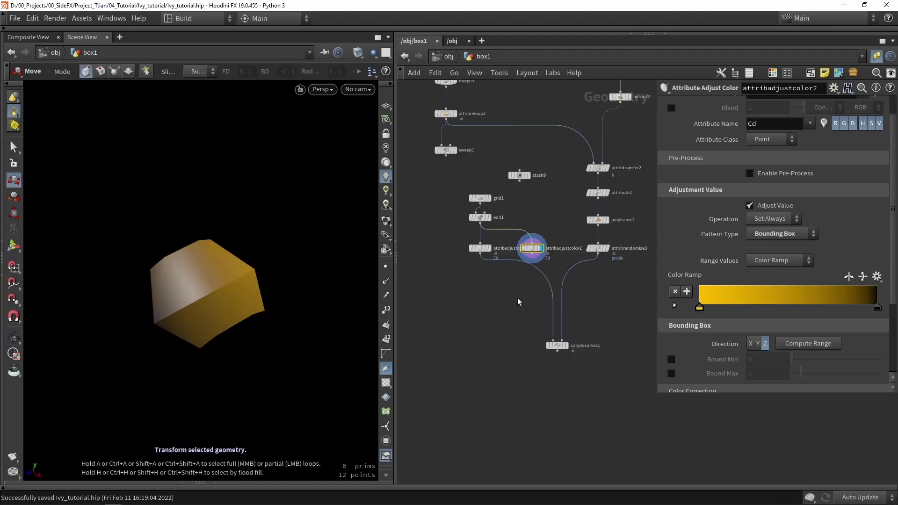
# Step: Display the copytocurves1 foliage again and view the whole ivy
pyautogui.scroll(2, 567, 352)
pyautogui.click(567, 342)
pyautogui.click(554, 341)
pyautogui.press('Escape')
pyautogui.moveTo(271, 304); pyautogui.dragTo(252, 283)
# Step: Add an Attribute Create node below attribadjustcolor1, connect it to that node's output and display its result
pyautogui.moveTo(493, 291)
pyautogui.mouseDown(button='middle')
pyautogui.moveTo(489, 312)
pyautogui.moveTo(455, 256)
pyautogui.moveTo(481, 285)
pyautogui.mouseUp(button='middle')
pyautogui.press('Tab')
pyautogui.write('creat')
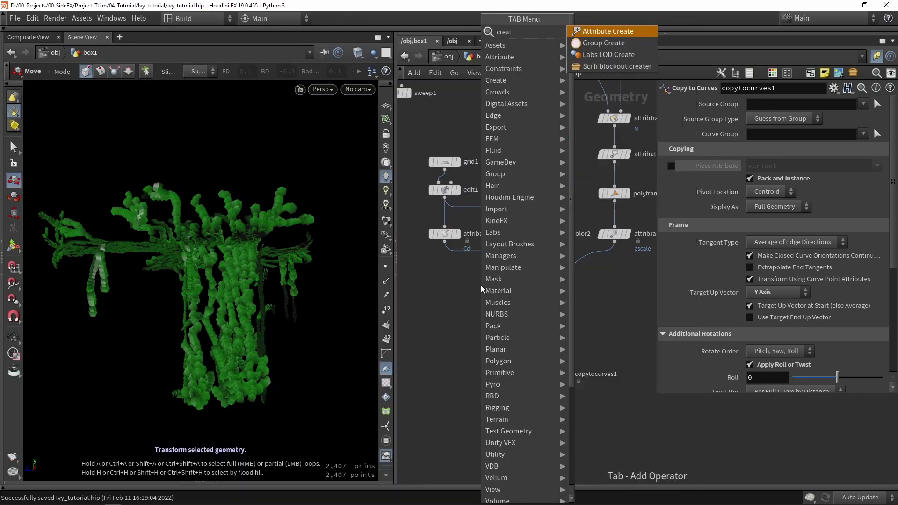
pyautogui.press('Return')
pyautogui.click(481, 285)
pyautogui.scroll(3, 442, 246)
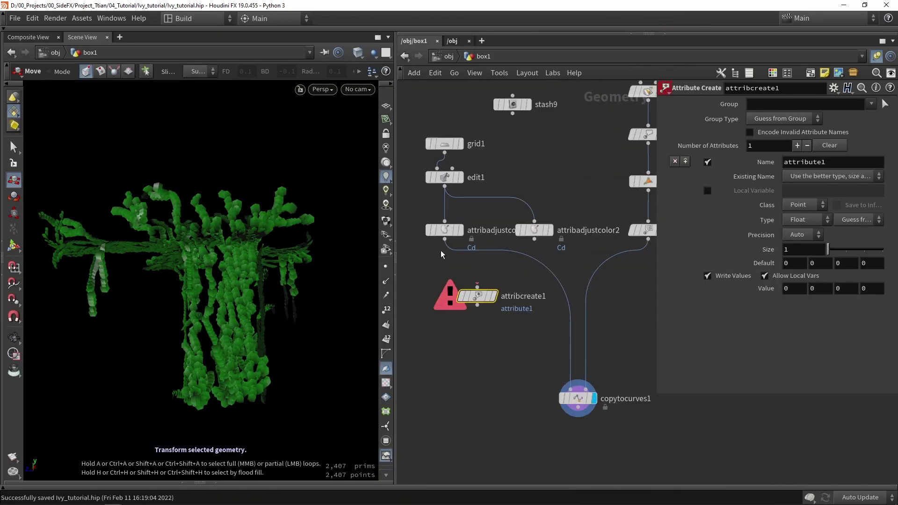
pyautogui.moveTo(449, 239); pyautogui.dragTo(454, 303)
pyautogui.press('r')
# Step: Name the created attribute variant and set its type to Integer
pyautogui.write('variant')
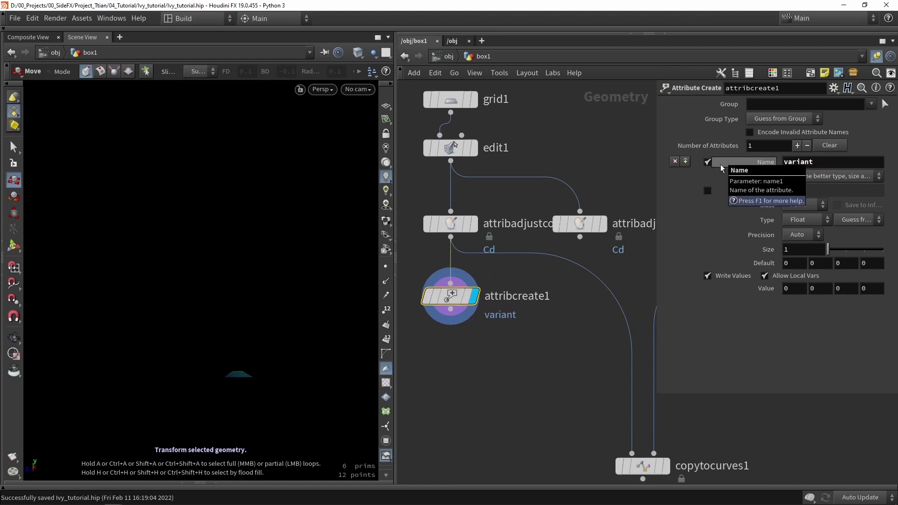
pyautogui.click(801, 220)
pyautogui.click(802, 232)
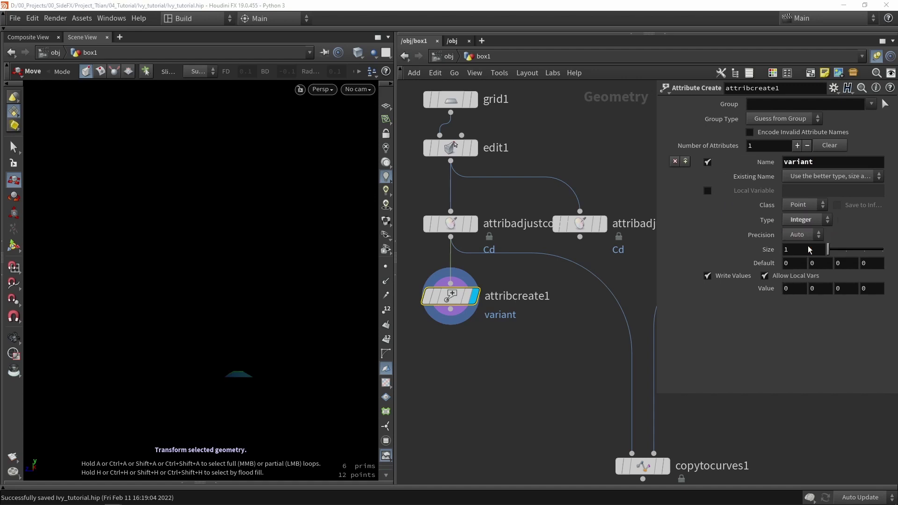
pyautogui.click(791, 289)
# Step: Duplicate attribcreate1 below attribadjustcolor2, connect and display the copy, and set its variant value to 1
pyautogui.keyDown('alt'); pyautogui.moveTo(476, 311); pyautogui.dragTo(607, 304); pyautogui.keyUp('alt')
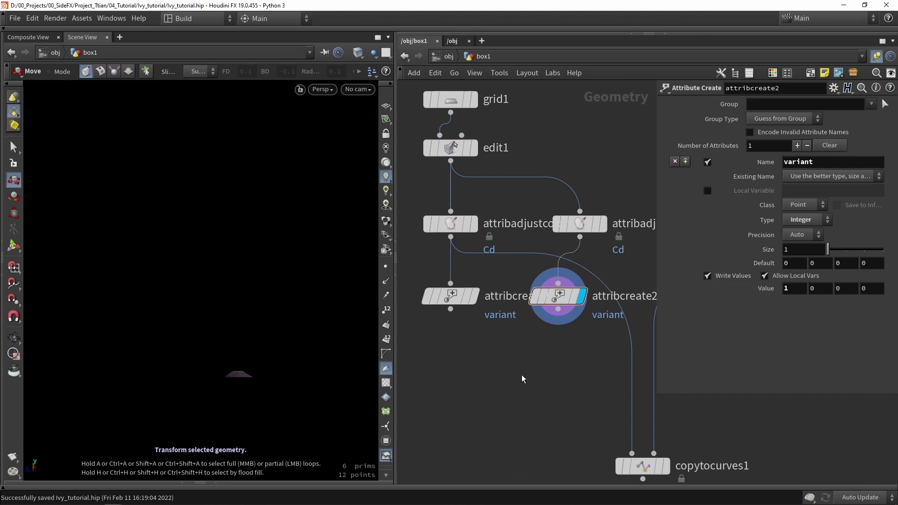
pyautogui.scroll(-2, 568, 323)
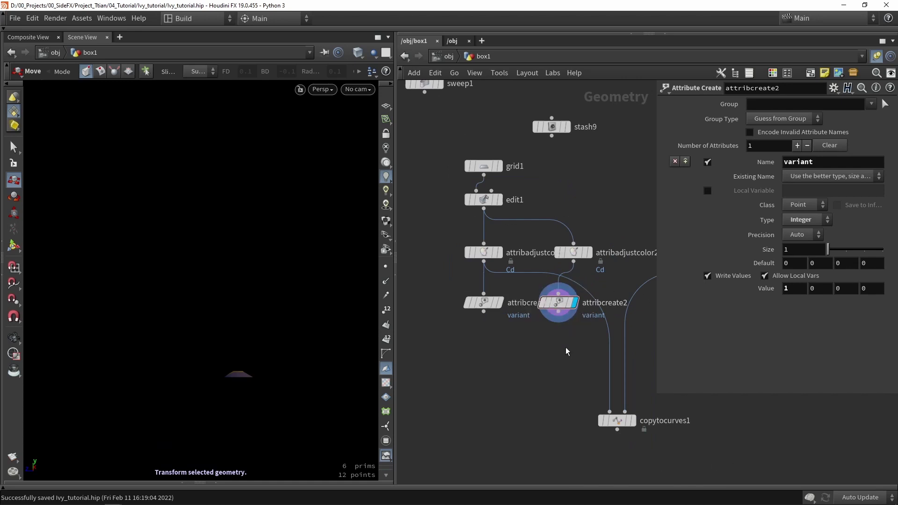
pyautogui.scroll(-4, 537, 360)
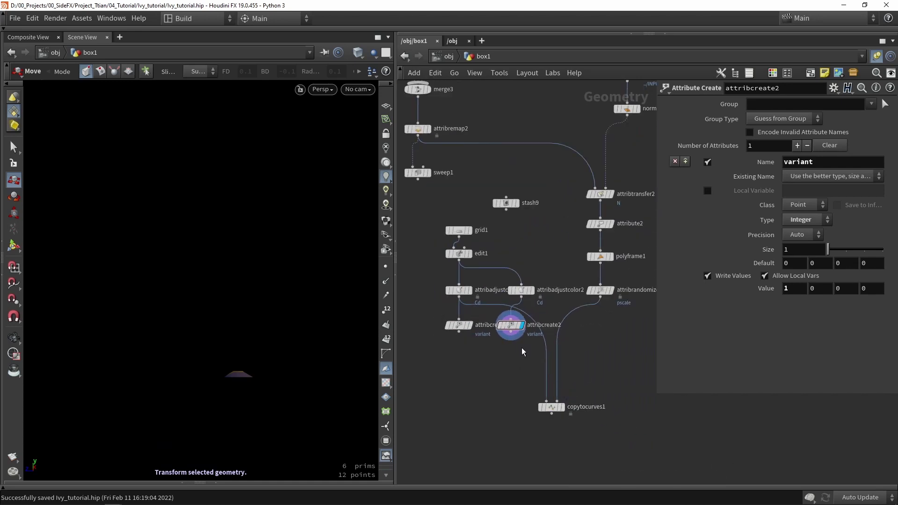
# Step: Add a Merge node below the two Attribute Create nodes
pyautogui.scroll(1, 519, 350)
pyautogui.press('Tab')
pyautogui.write('merge')
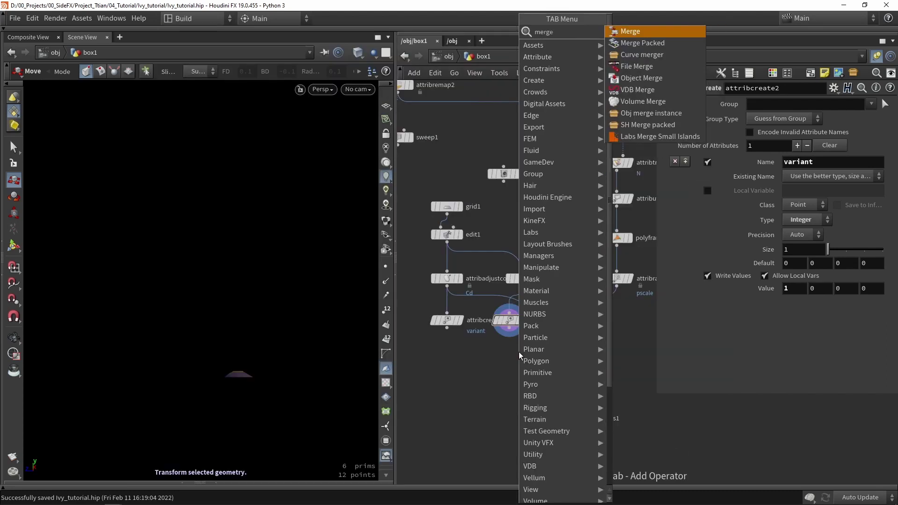
pyautogui.press('Return')
pyautogui.click(454, 374)
pyautogui.scroll(2, 451, 322)
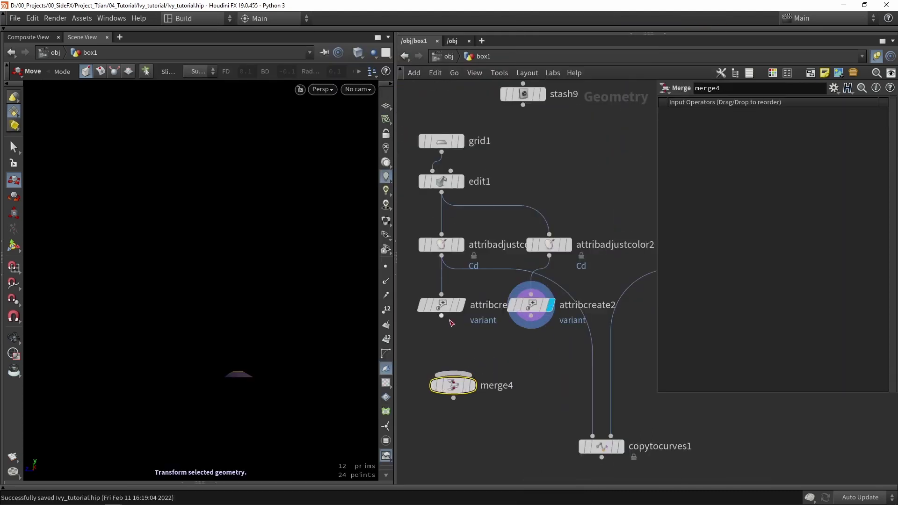
# Step: Merge attribcreate1 and attribcreate2, feed the result into copytocurves1's first input, and tidy the node layout
pyautogui.moveTo(442, 318); pyautogui.dragTo(453, 378)
pyautogui.moveTo(514, 347); pyautogui.dragTo(593, 435)
pyautogui.moveTo(455, 389); pyautogui.dragTo(494, 385)
pyautogui.moveTo(531, 305); pyautogui.dragTo(549, 300)
# Step: Display copytocurves1 and enable its Piece Attribute using variant
pyautogui.click(621, 446)
pyautogui.click(602, 446)
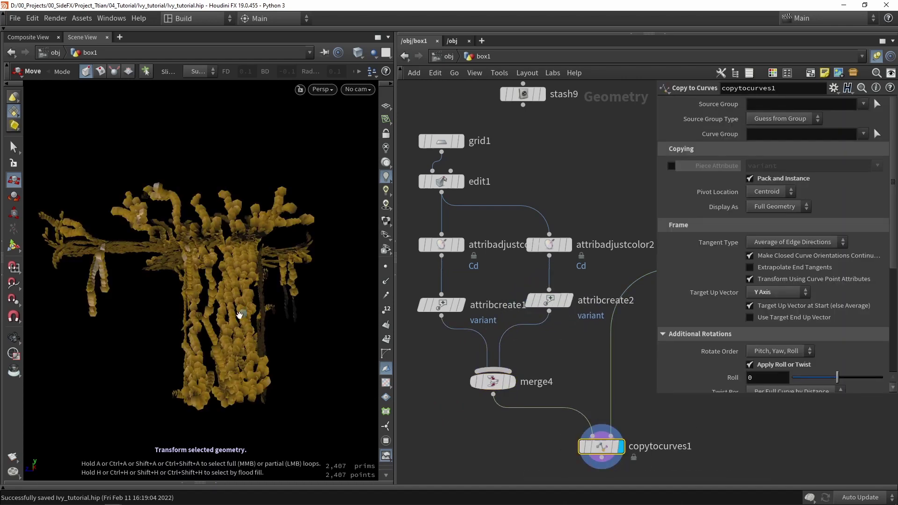
pyautogui.scroll(8, 225, 317)
pyautogui.scroll(8, 208, 320)
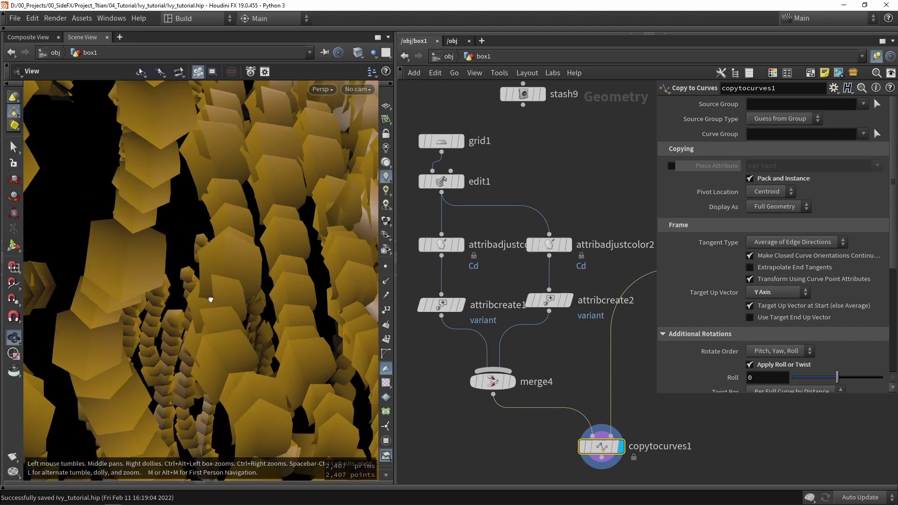
pyautogui.moveTo(284, 311); pyautogui.dragTo(241, 268)
pyautogui.scroll(-8, 241, 268)
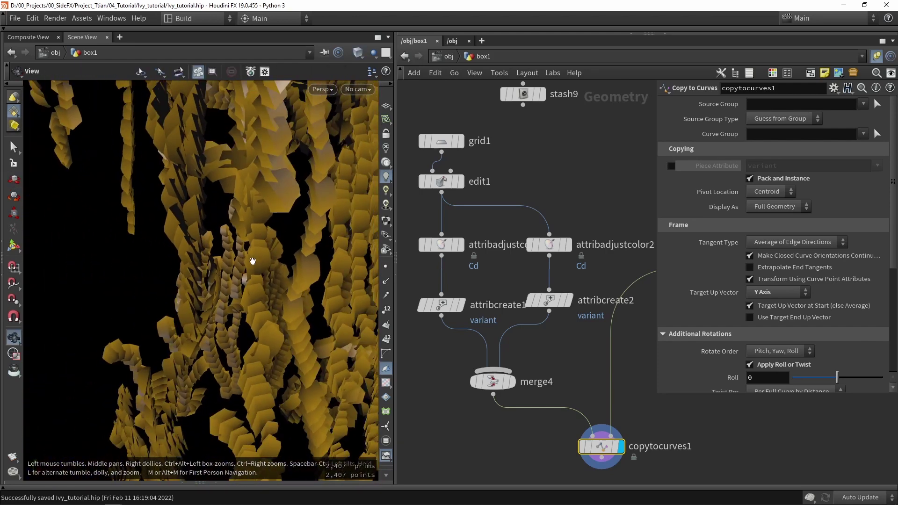
pyautogui.click(671, 166)
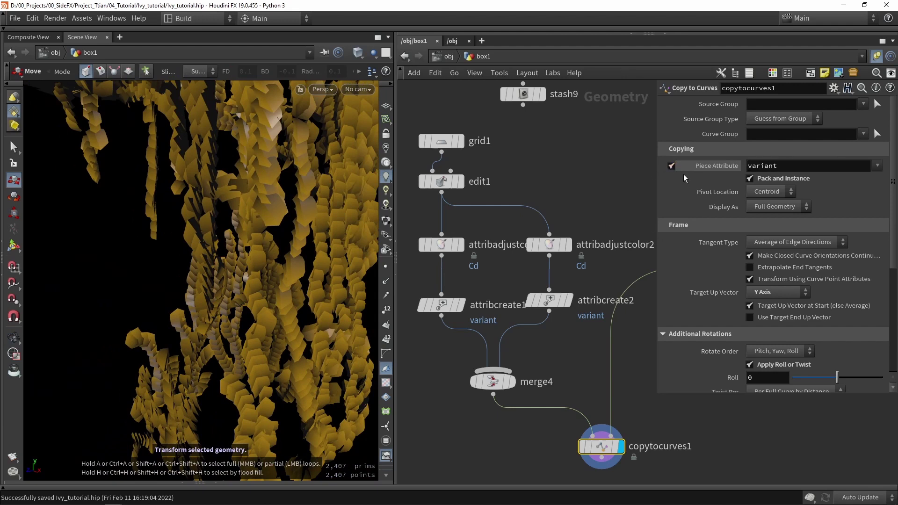
pyautogui.moveTo(792, 165); pyautogui.dragTo(744, 170)
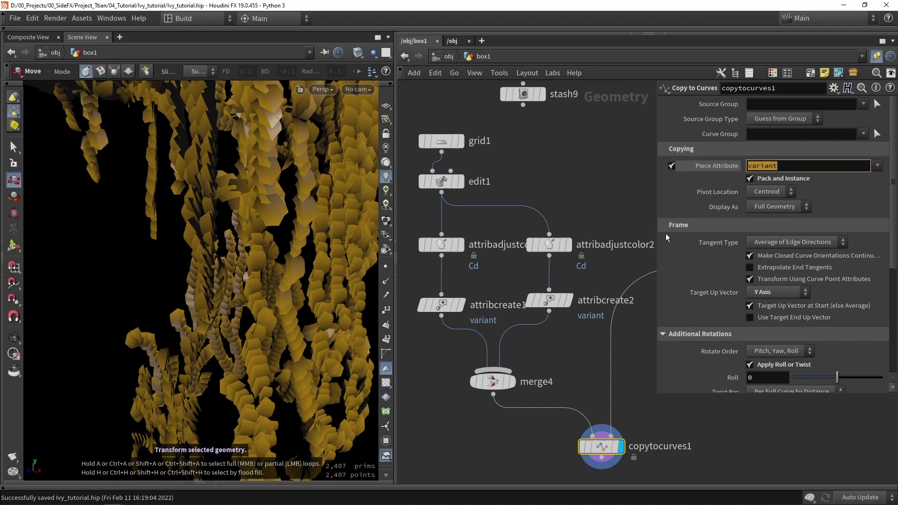
# Step: Display the curves from attribrandomize3 and review the variant settings in attribcreate1 and attribcreate2
pyautogui.moveTo(617, 340); pyautogui.dragTo(474, 326, button='middle')
pyautogui.scroll(-3, 474, 326)
pyautogui.click(534, 262)
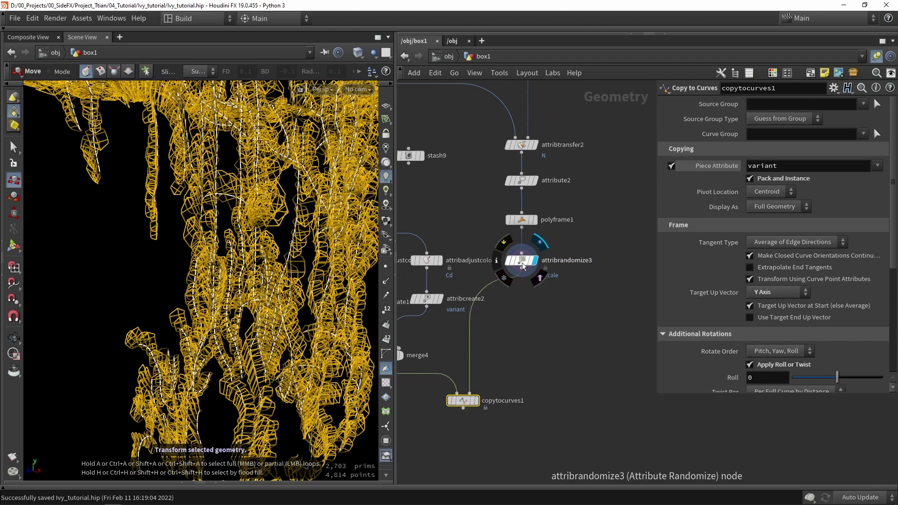
pyautogui.click(522, 261)
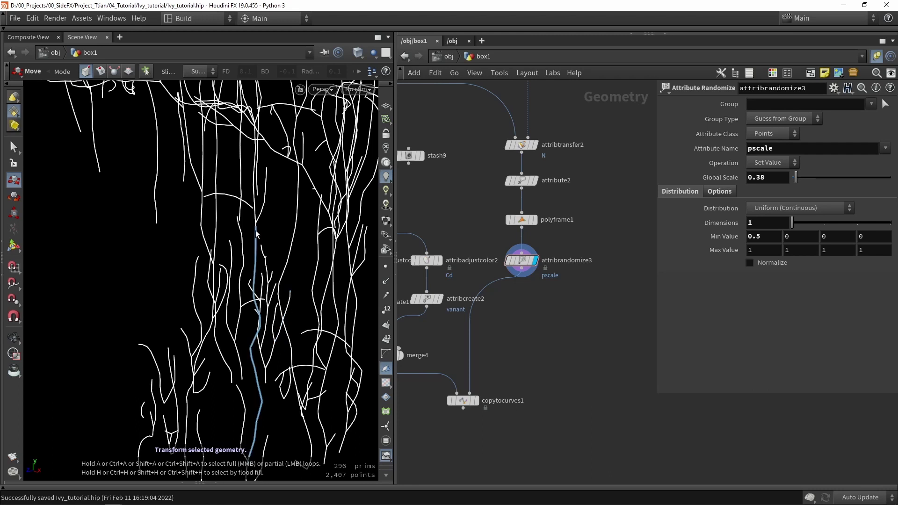
pyautogui.moveTo(475, 318); pyautogui.dragTo(576, 335, button='middle')
pyautogui.scroll(-1, 576, 335)
pyautogui.scroll(2, 479, 324)
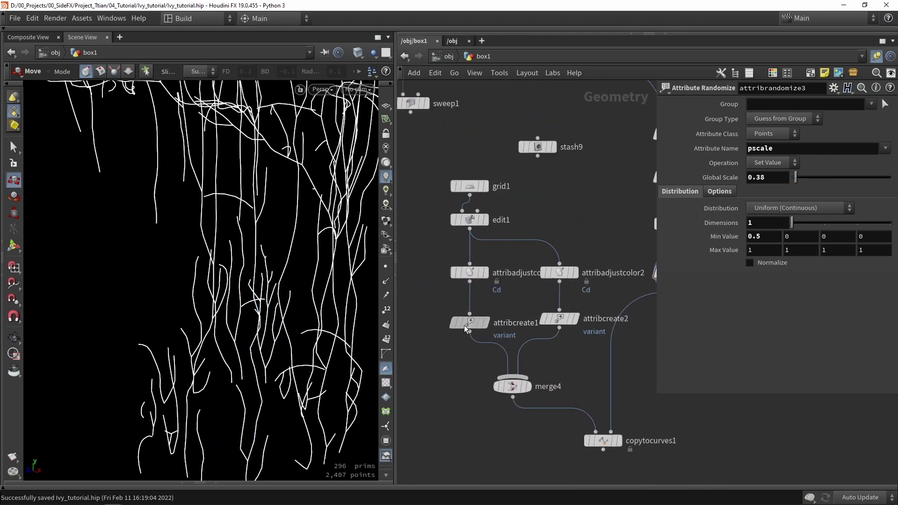
pyautogui.click(477, 321)
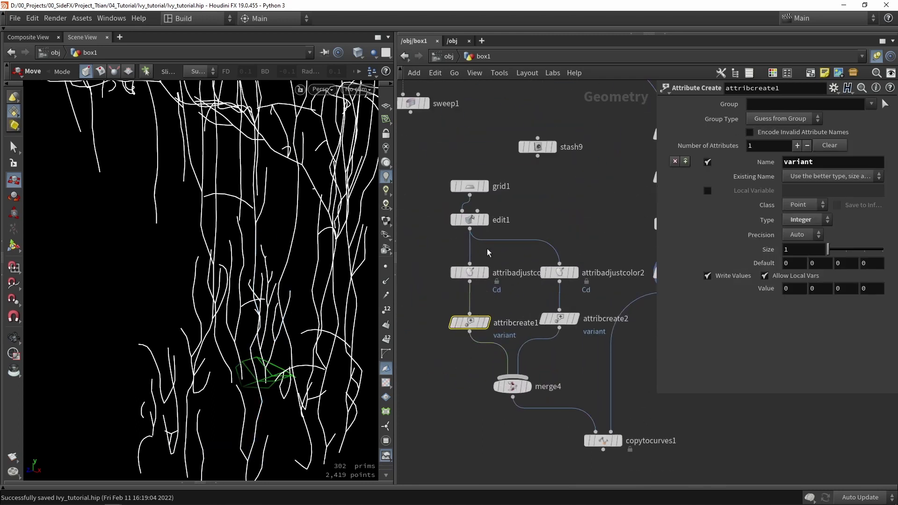
pyautogui.click(559, 319)
# Step: Insert an Attribute Randomize node between attribrandomize3 and copytocurves1
pyautogui.moveTo(633, 338); pyautogui.dragTo(547, 347, button='middle')
pyautogui.press('Tab')
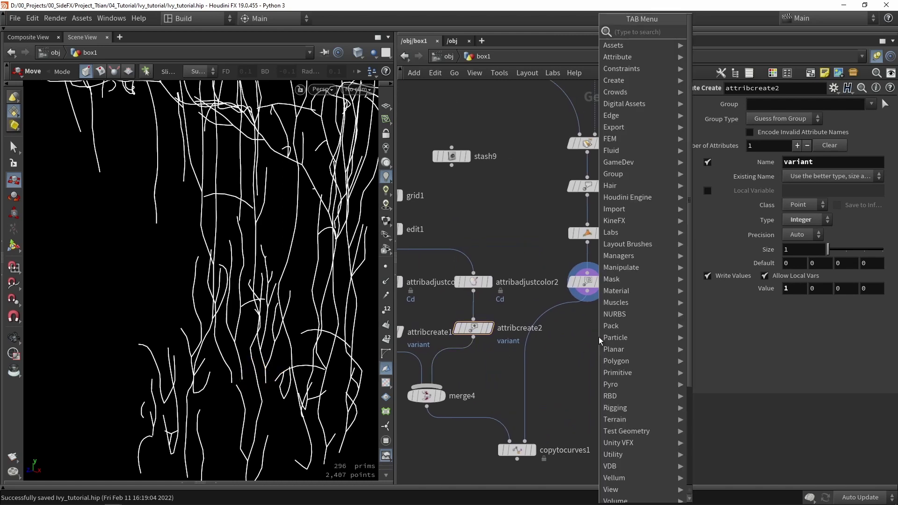
pyautogui.write('rand')
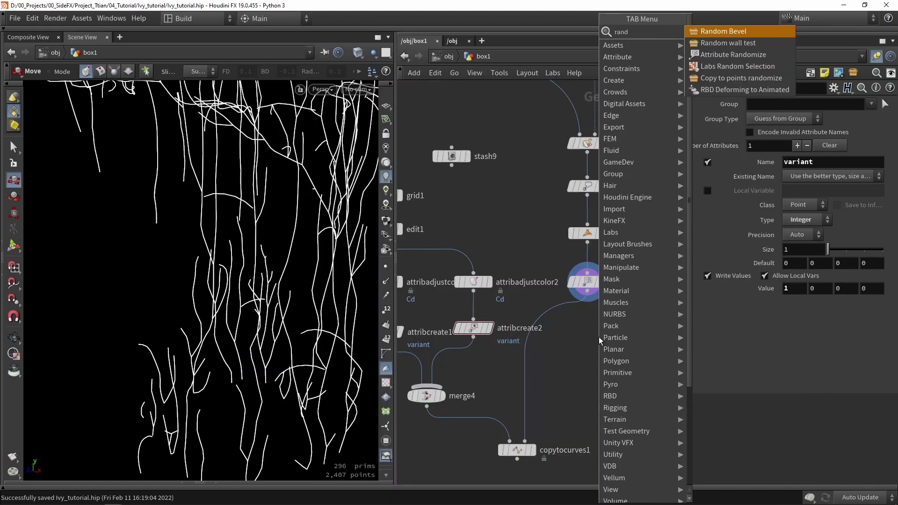
pyautogui.click(707, 57)
pyautogui.click(548, 306)
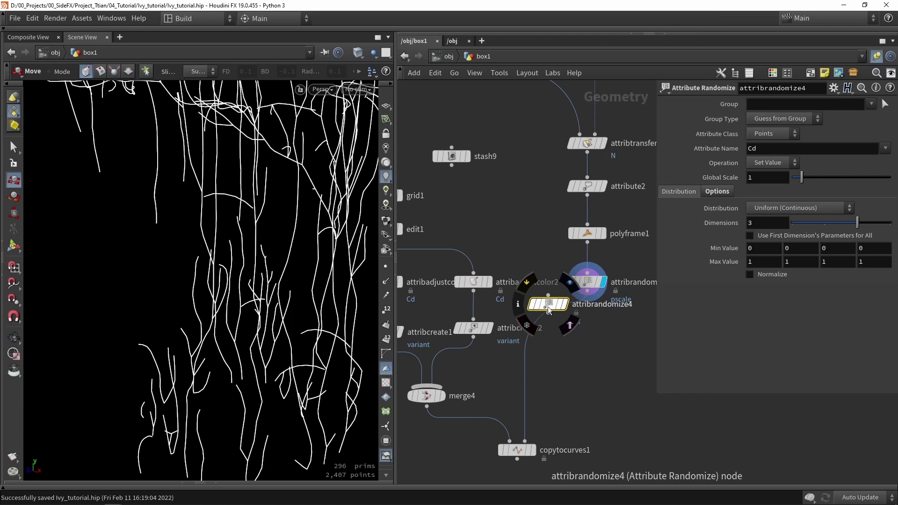
pyautogui.scroll(1, 549, 308)
pyautogui.moveTo(550, 321); pyautogui.dragTo(588, 341)
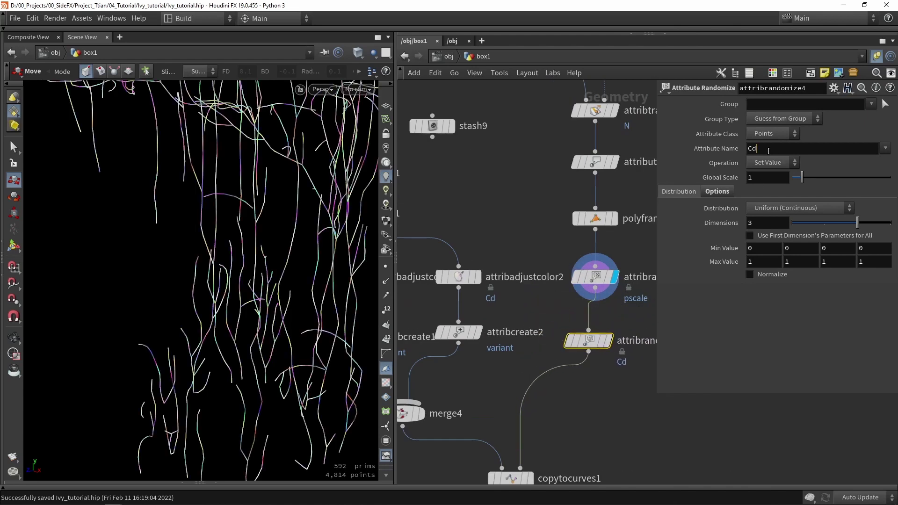
# Step: Randomize the variant attribute on the curve points with a Uniform (Discrete) distribution
pyautogui.doubleClick(768, 151)
pyautogui.write('variant')
pyautogui.press('Return')
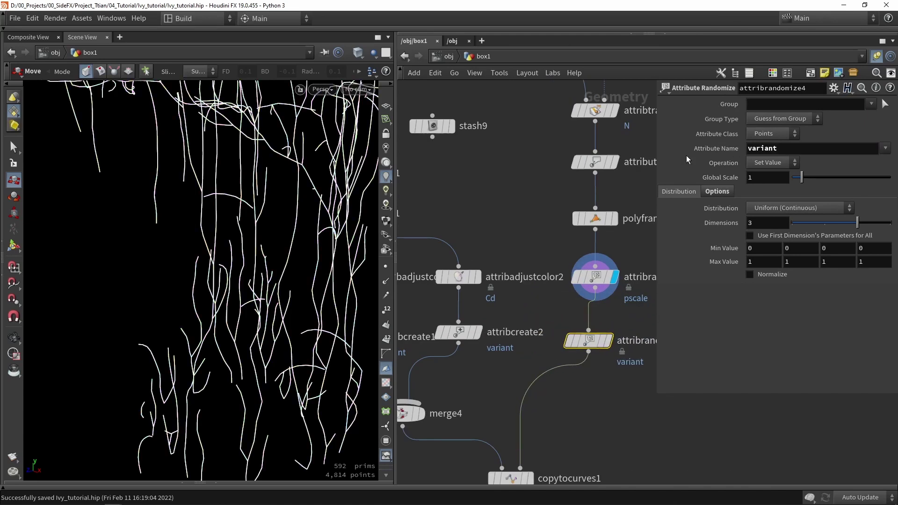
pyautogui.click(755, 209)
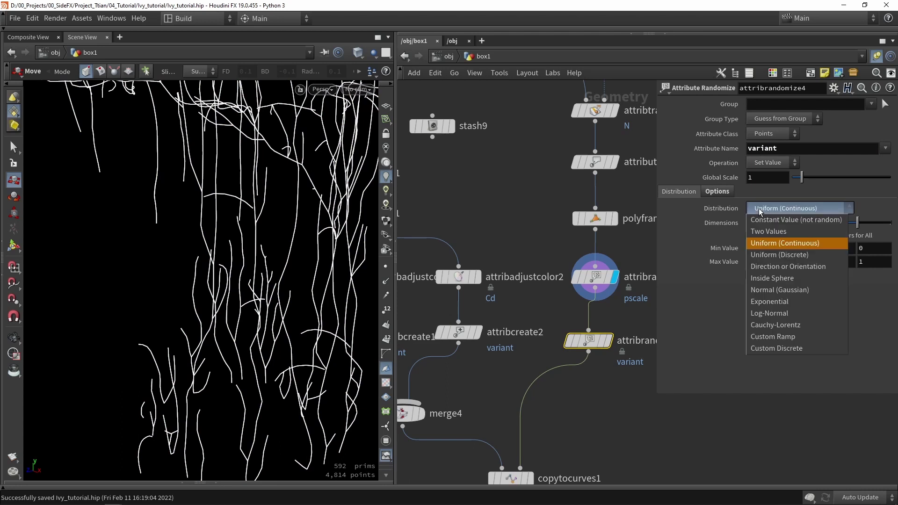
pyautogui.click(761, 254)
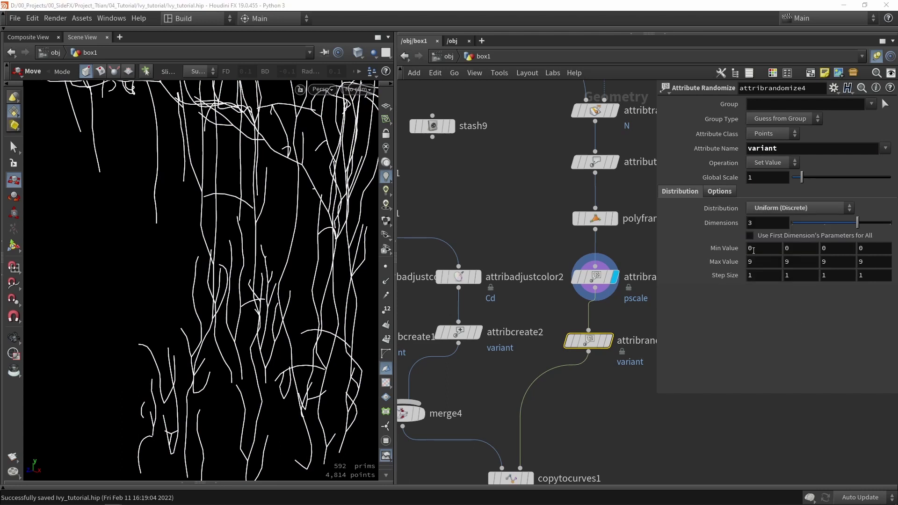
# Step: Set the variant randomization to 1 dimension with a maximum value of 1
pyautogui.click(797, 223)
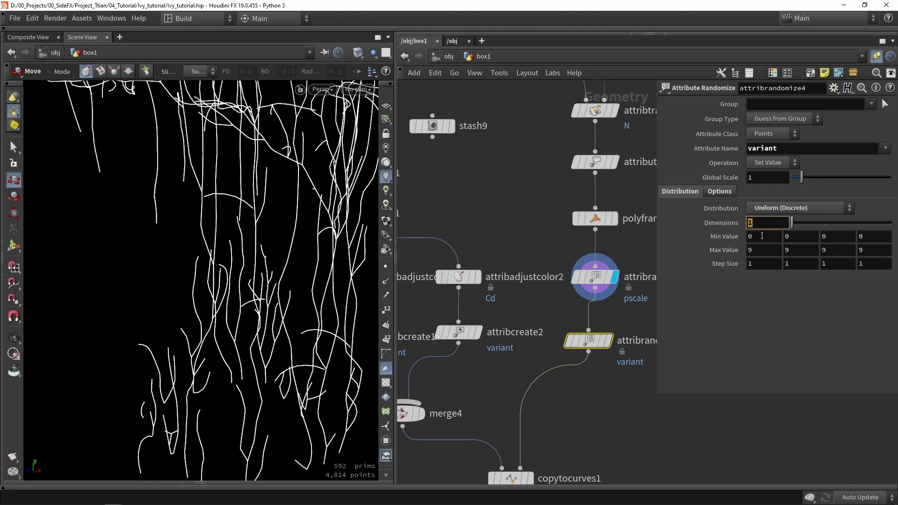
pyautogui.write('1')
pyautogui.moveTo(585, 413); pyautogui.dragTo(588, 342, button='middle')
pyautogui.scroll(-3, 587, 339)
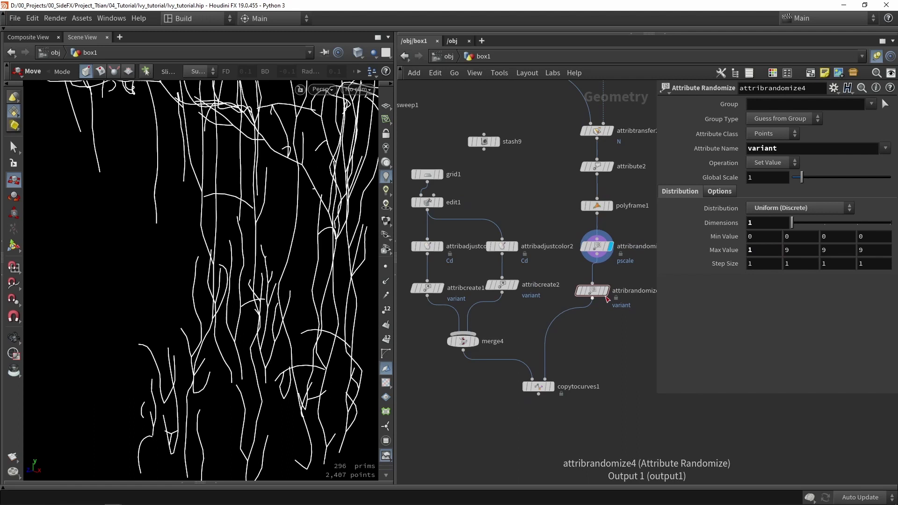
# Step: Align attribrandomize4 beneath attribrandomize3 and display the copytocurves1 result
pyautogui.click(606, 290)
pyautogui.moveTo(591, 293); pyautogui.dragTo(596, 296)
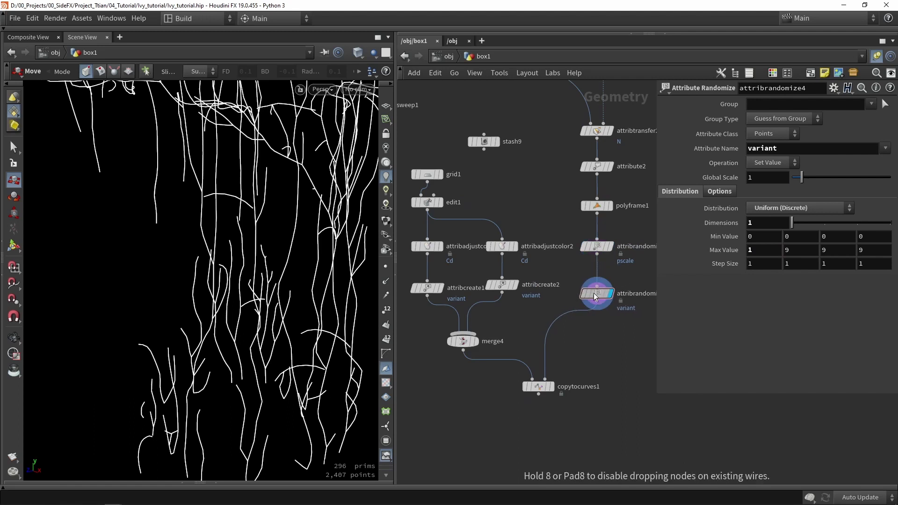
pyautogui.click(553, 388)
pyautogui.click(539, 388)
pyautogui.keyDown('alt'); pyautogui.moveTo(224, 323); pyautogui.dragTo(252, 328); pyautogui.keyUp('alt')
pyautogui.click(578, 338)
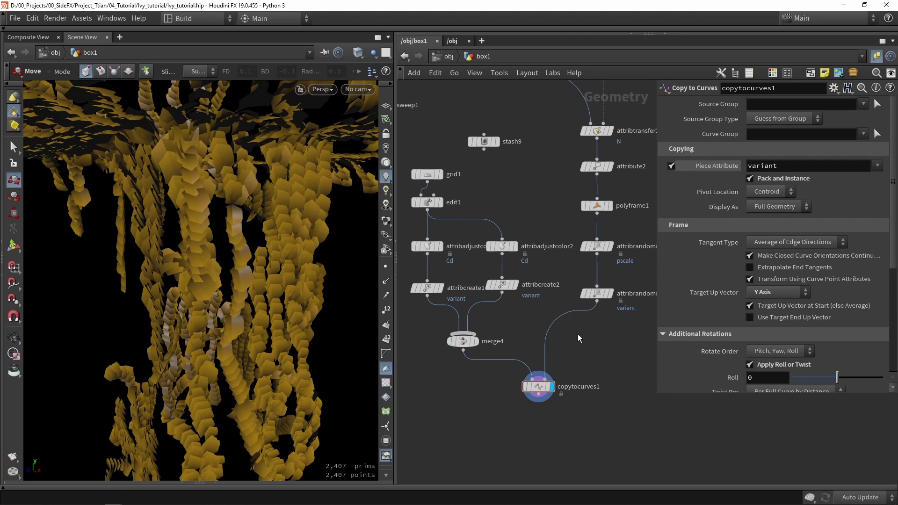
# Step: Compare the variant attribute's data type in attribcreate2 with the type output by attribrandomize4
pyautogui.click(502, 284)
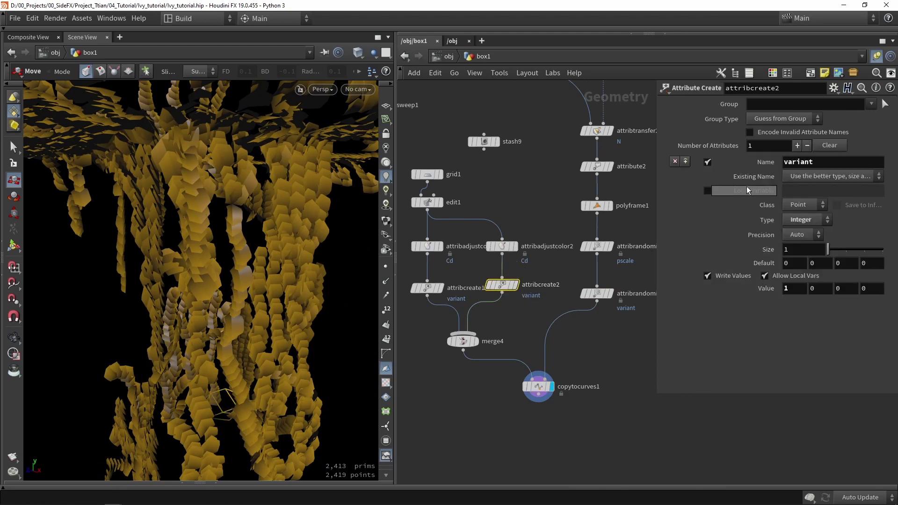
pyautogui.click(609, 294)
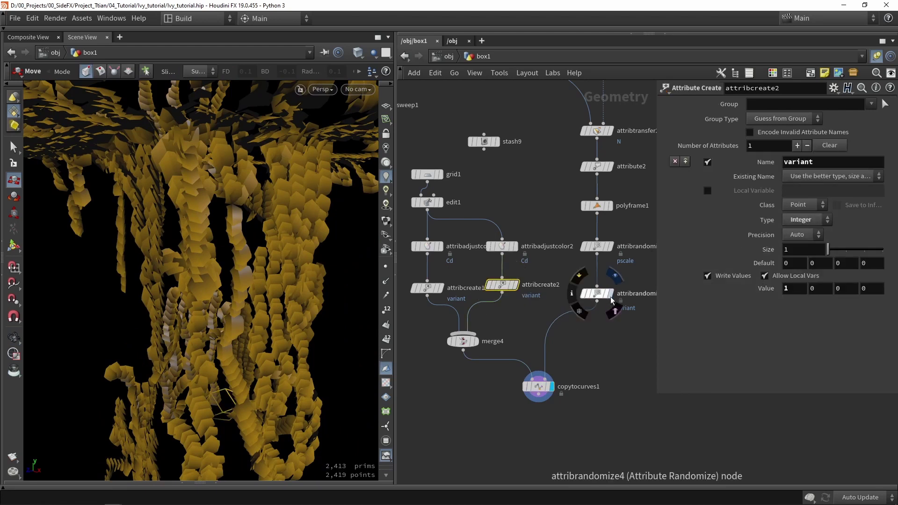
pyautogui.click(598, 295)
pyautogui.middleClick(600, 300)
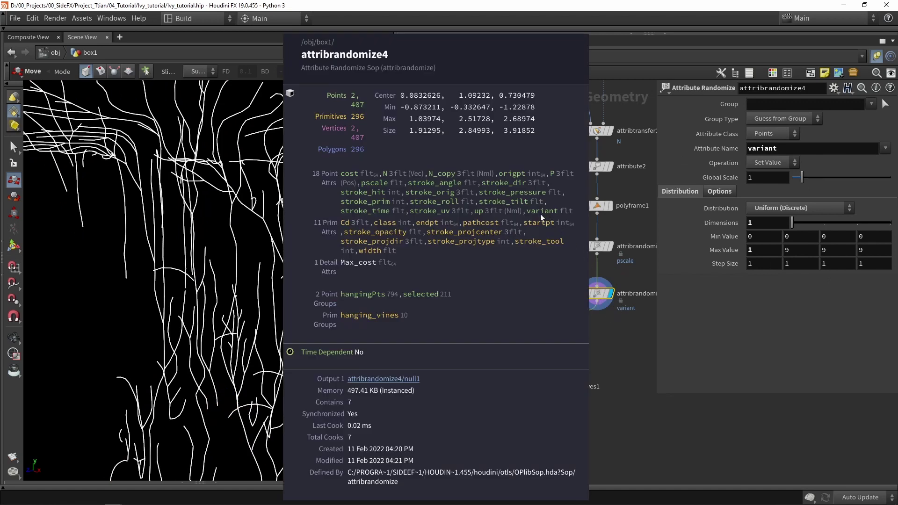
# Step: Insert an Attribute Cast node between attribrandomize4 and copytocurves1, aligned beneath attribrandomize4
pyautogui.press('Tab')
pyautogui.write('cas')
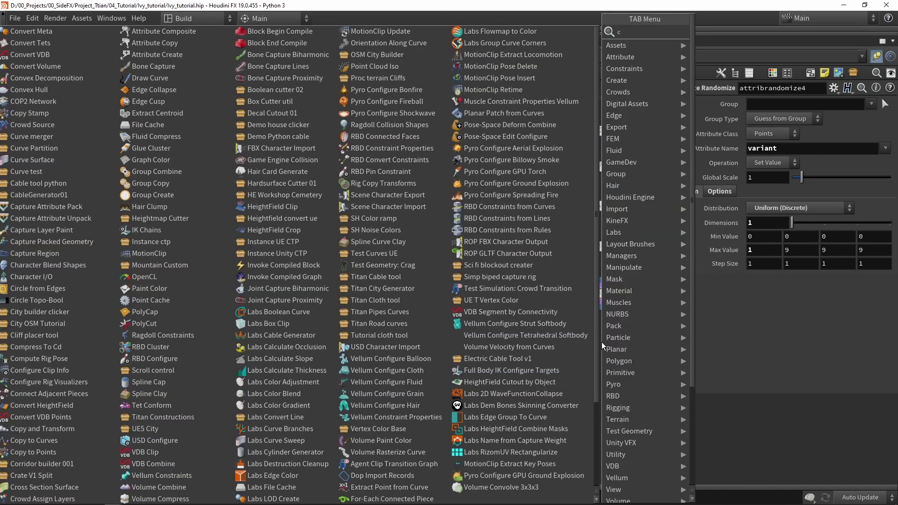
pyautogui.press('Return')
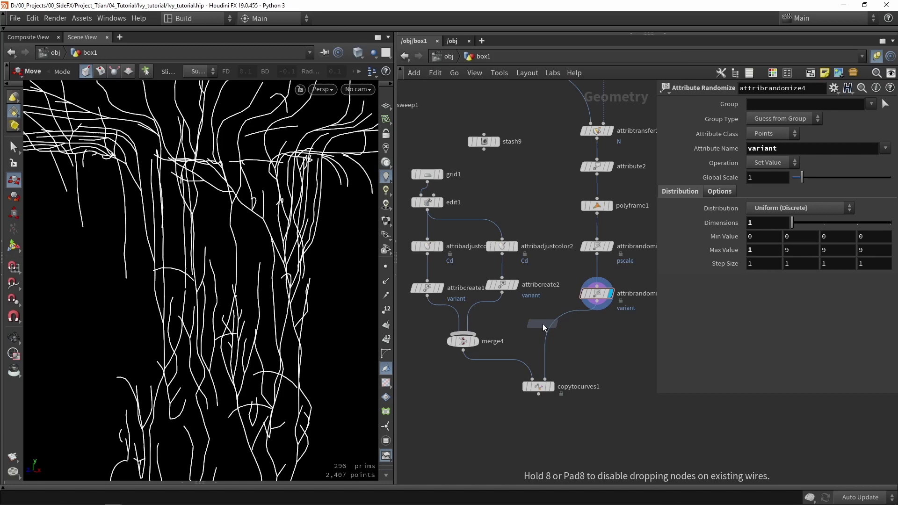
pyautogui.click(543, 325)
pyautogui.scroll(3, 542, 325)
pyautogui.scroll(-3, 543, 328)
pyautogui.moveTo(562, 326); pyautogui.dragTo(605, 326)
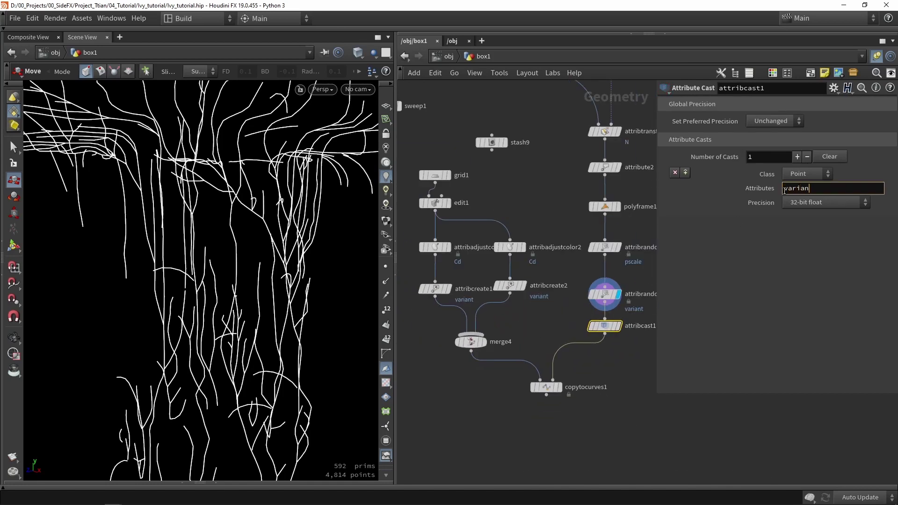
# Step: Cast the variant point attribute to a 32-bit integer and display attribcast1
pyautogui.click(823, 202)
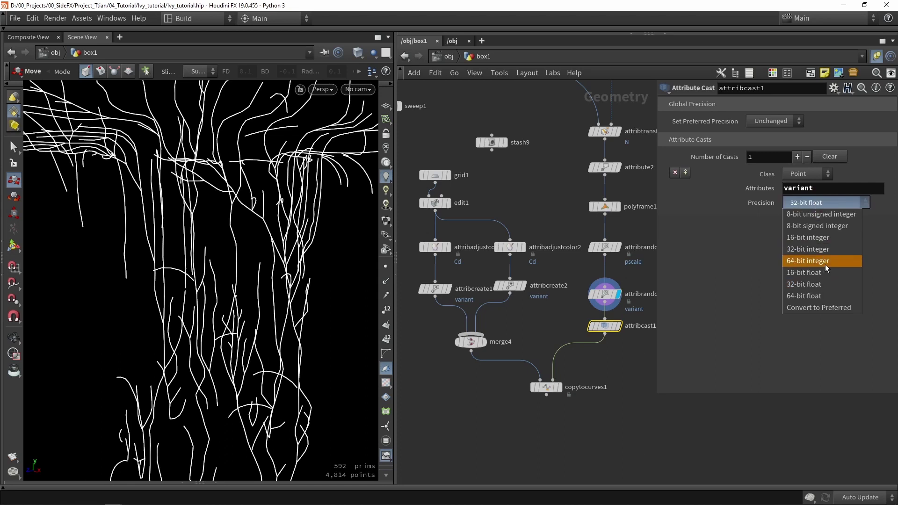
pyautogui.click(805, 301)
pyautogui.click(636, 347)
pyautogui.click(617, 326)
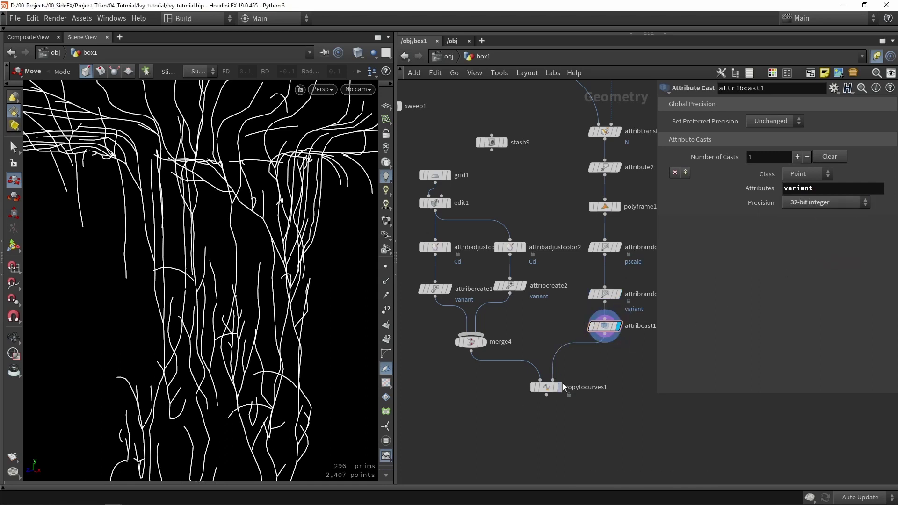
# Step: Display copytocurves1 and examine the mix of leaf color variants along the vines
pyautogui.click(559, 387)
pyautogui.click(544, 391)
pyautogui.press('space')
pyautogui.scroll(-5, 102, 322)
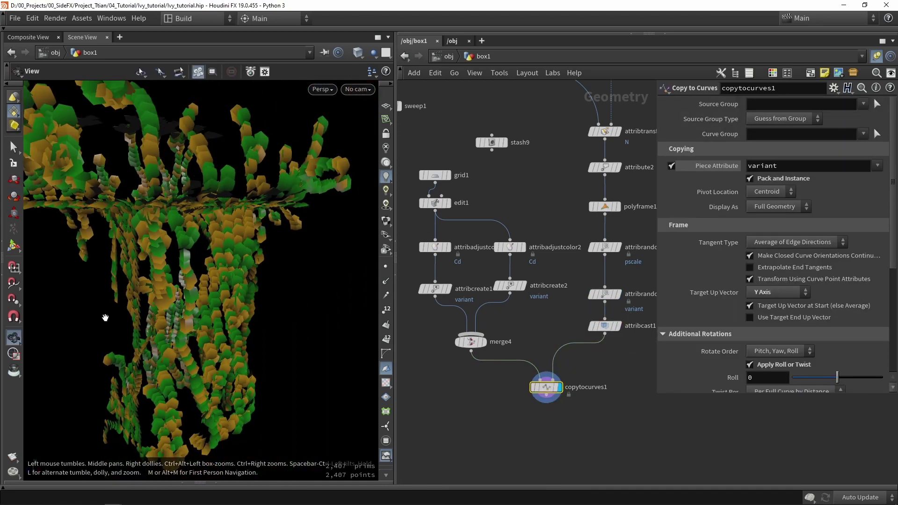
pyautogui.moveTo(104, 318); pyautogui.dragTo(299, 267)
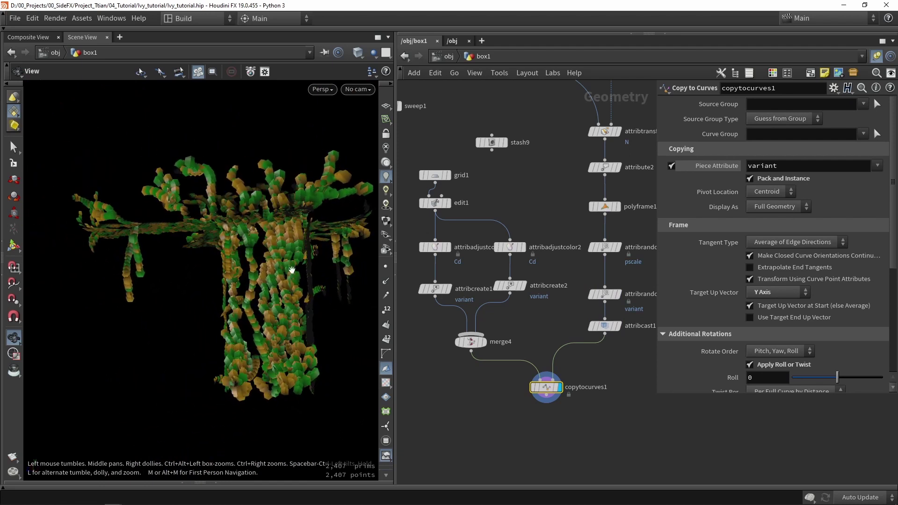
pyautogui.moveTo(299, 266); pyautogui.dragTo(295, 293, button='right')
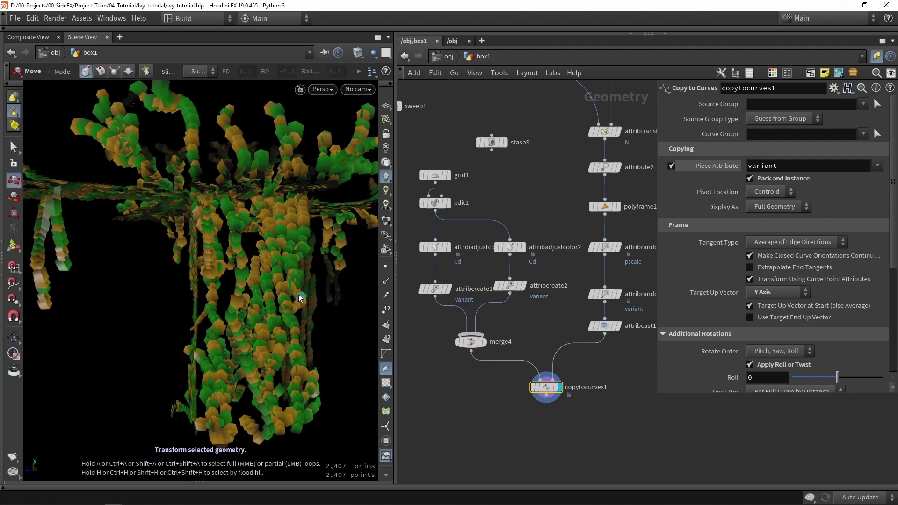
pyautogui.scroll(-4, 299, 298)
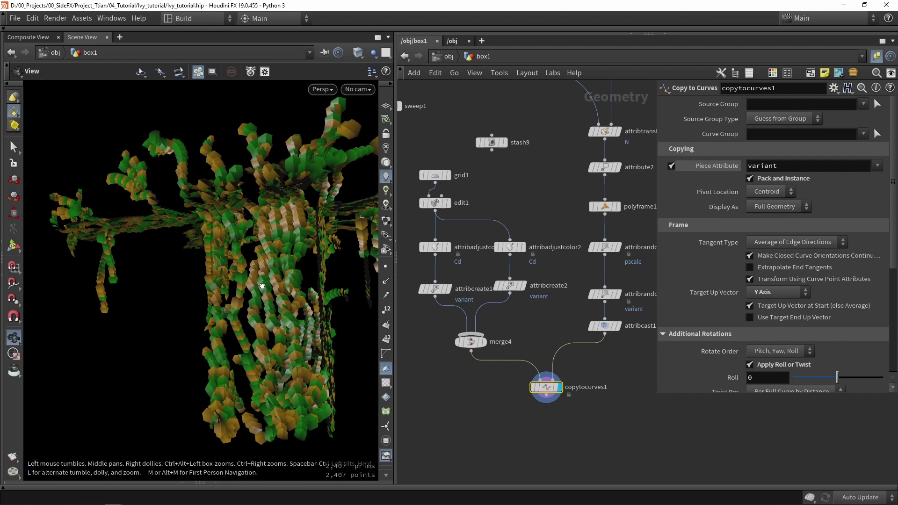
# Step: Set the variant randomization's global seed to 7.29 in attribrandomize4
pyautogui.click(605, 293)
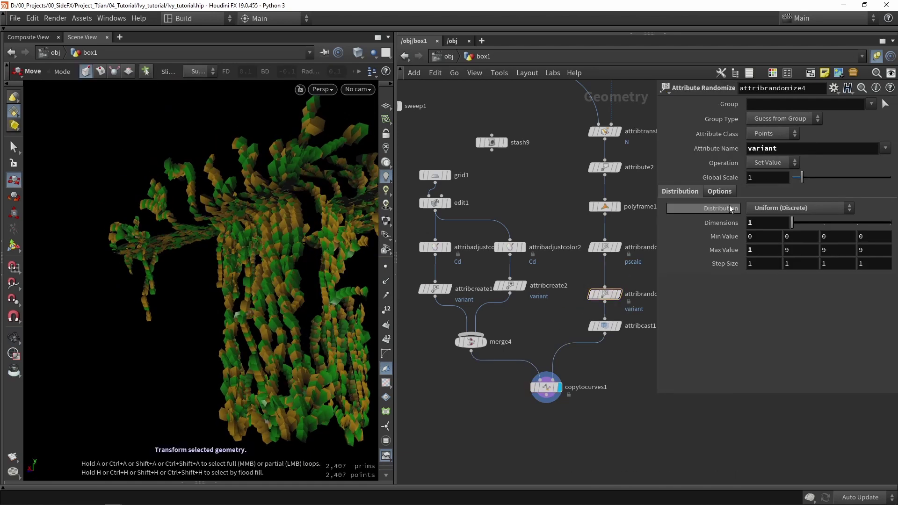
pyautogui.click(721, 192)
pyautogui.moveTo(852, 234); pyautogui.dragTo(809, 243)
pyautogui.keyDown('alt'); pyautogui.moveTo(282, 285); pyautogui.dragTo(361, 284); pyautogui.keyUp('alt')
pyautogui.keyDown('alt'); pyautogui.moveTo(361, 284); pyautogui.dragTo(307, 279, button='right'); pyautogui.keyUp('alt')
pyautogui.moveTo(857, 234); pyautogui.dragTo(871, 236)
# Step: Display stash9 and frame its red leaf geometry for inspection
pyautogui.scroll(-3, 519, 324)
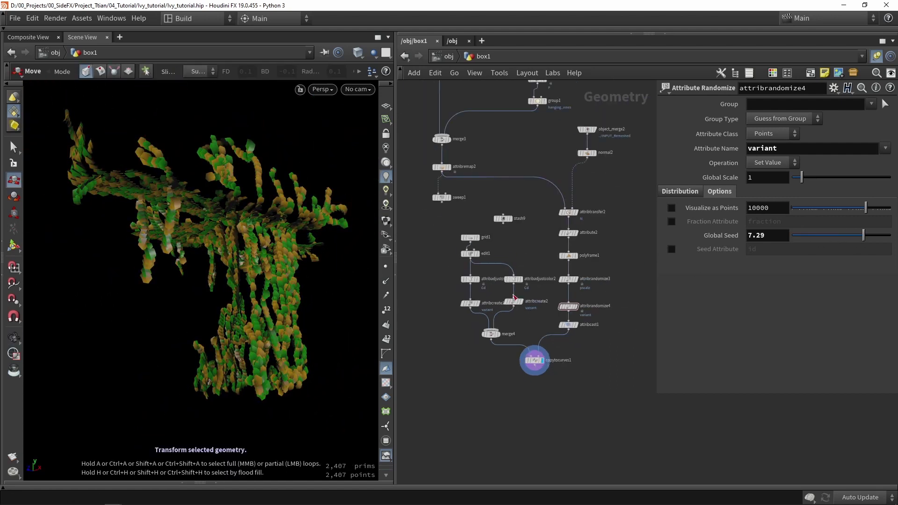
pyautogui.scroll(4, 498, 220)
pyautogui.moveTo(519, 210); pyautogui.dragTo(541, 183)
pyautogui.click(542, 184)
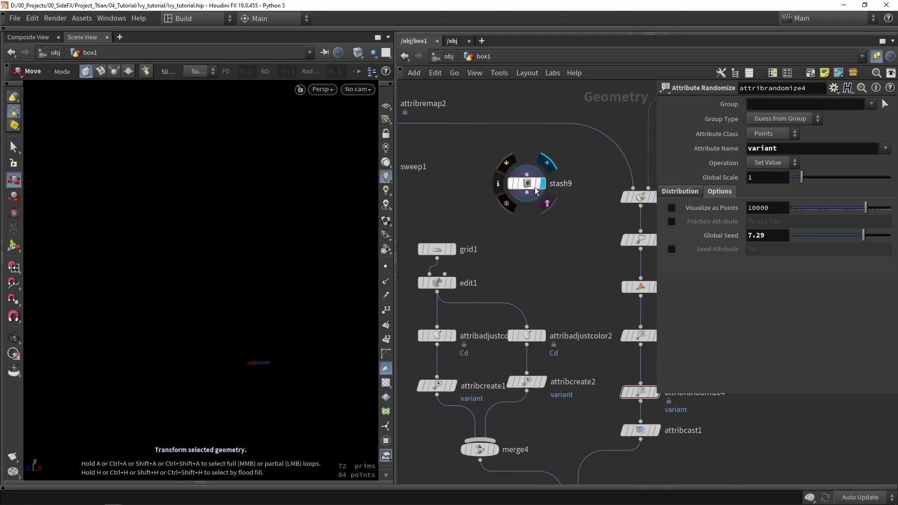
pyautogui.hotkey('space', 'g')
pyautogui.keyDown('alt'); pyautogui.moveTo(262, 282); pyautogui.dragTo(270, 323); pyautogui.keyUp('alt')
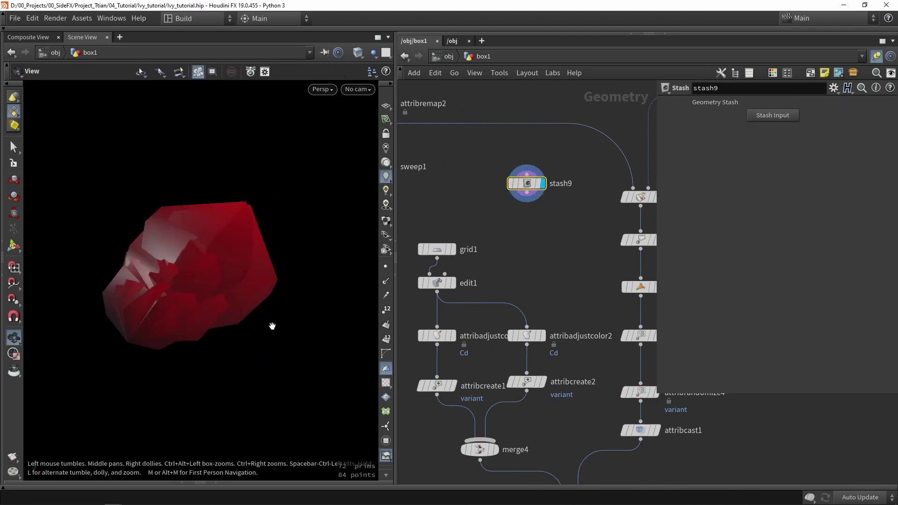
pyautogui.scroll(-2, 249, 299)
# Step: Add a displayed Exploded View node after stash9 with a uniform scale of 5 to separate the leaf pieces
pyautogui.press('Tab')
pyautogui.write('explod')
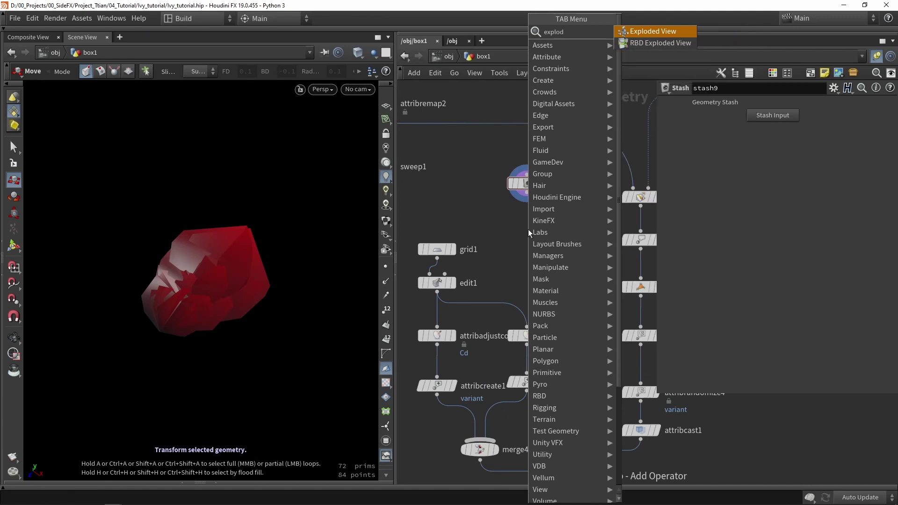
pyautogui.press('Return')
pyautogui.click(528, 229)
pyautogui.scroll(3, 529, 229)
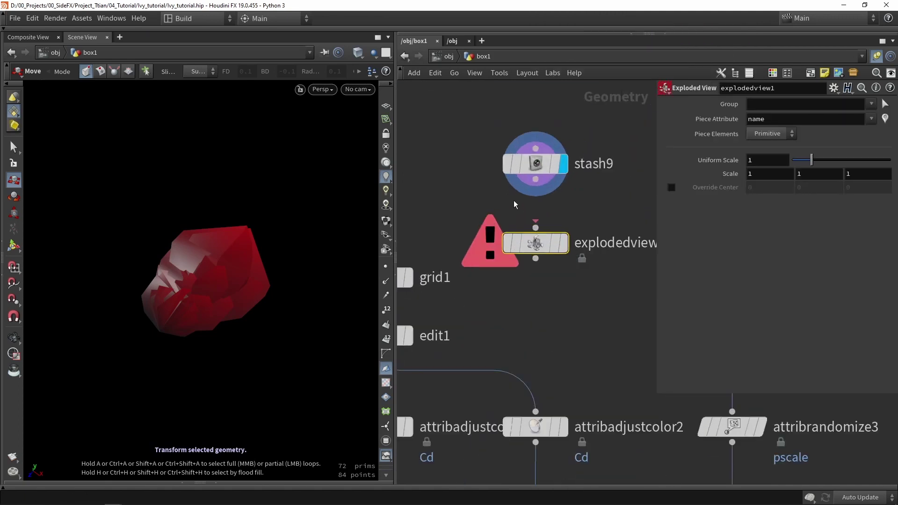
pyautogui.moveTo(812, 159); pyautogui.dragTo(890, 160)
pyautogui.moveTo(357, 218); pyautogui.dragTo(271, 259, button='right')
pyautogui.moveTo(183, 305); pyautogui.dragTo(186, 285)
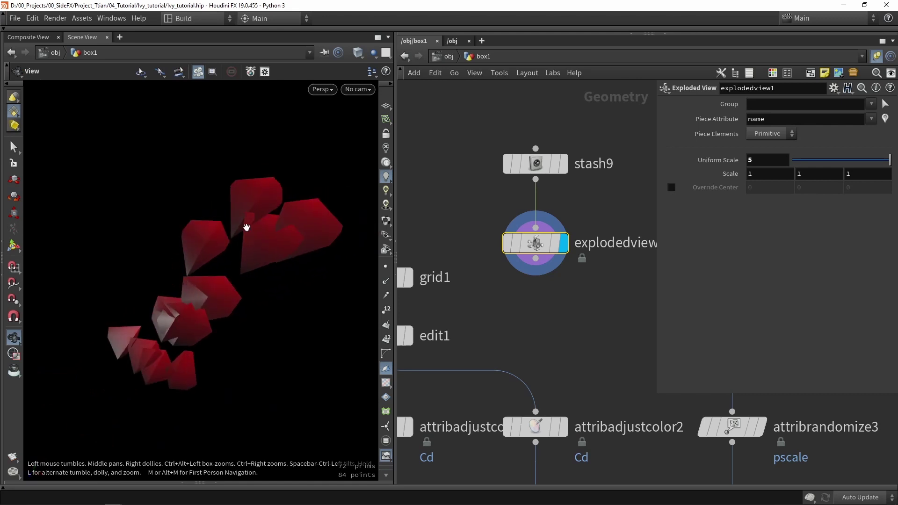
pyautogui.moveTo(246, 227); pyautogui.dragTo(226, 338)
# Step: Select one exploded leaf piece and review the primitives' variant values in the geometry spreadsheet
pyautogui.press('t')
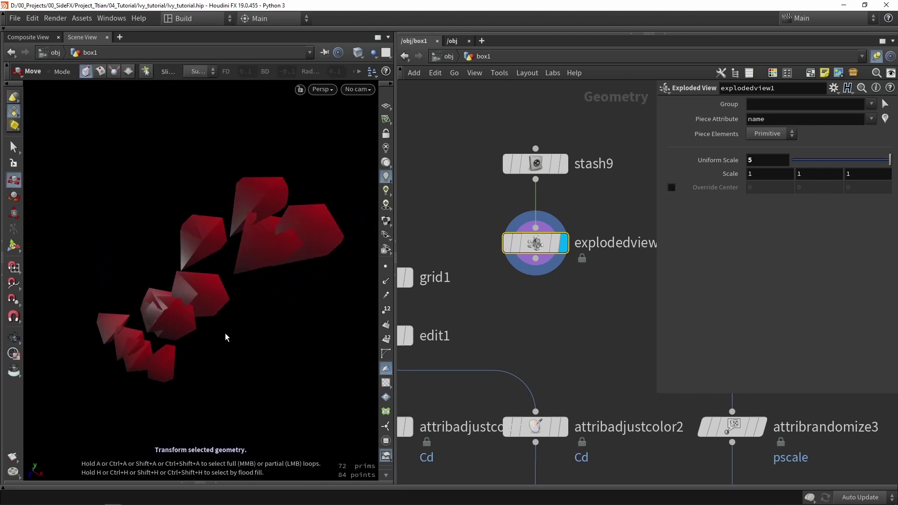
pyautogui.click(251, 219)
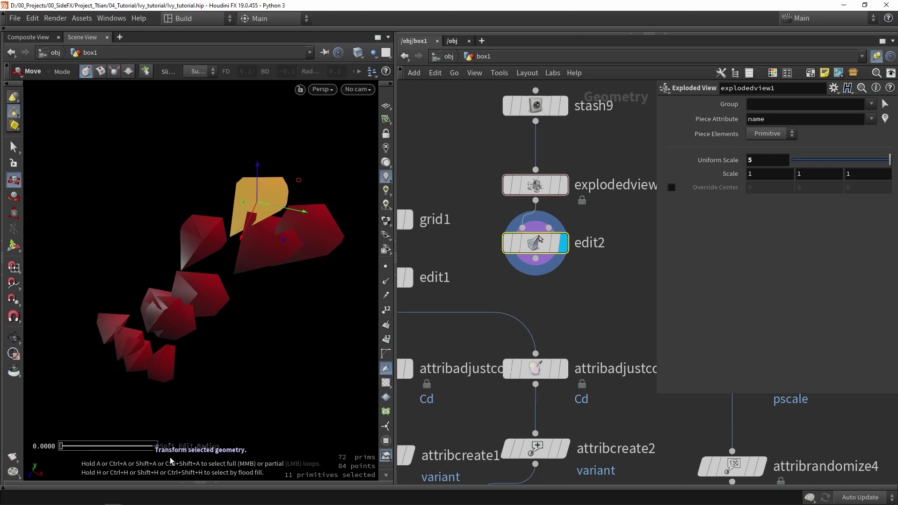
pyautogui.click(216, 482)
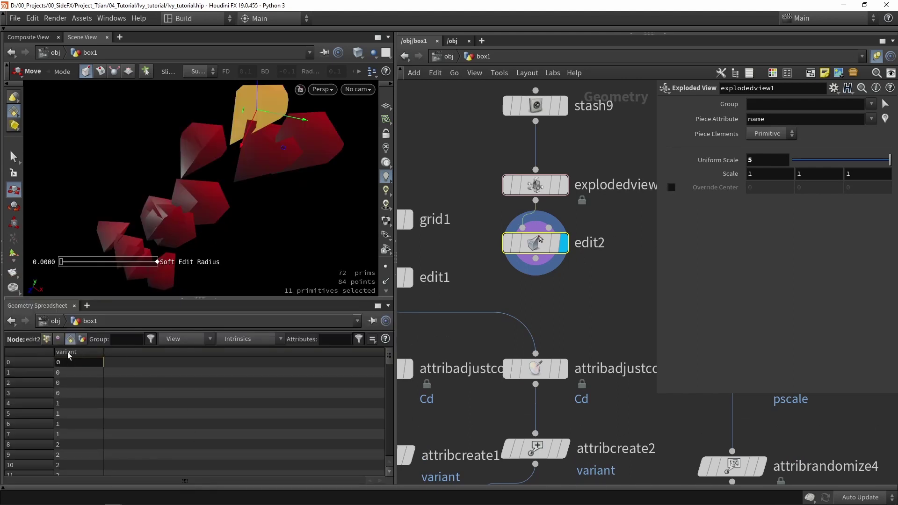
pyautogui.moveTo(70, 382); pyautogui.dragTo(74, 424)
pyautogui.scroll(-12, 81, 397)
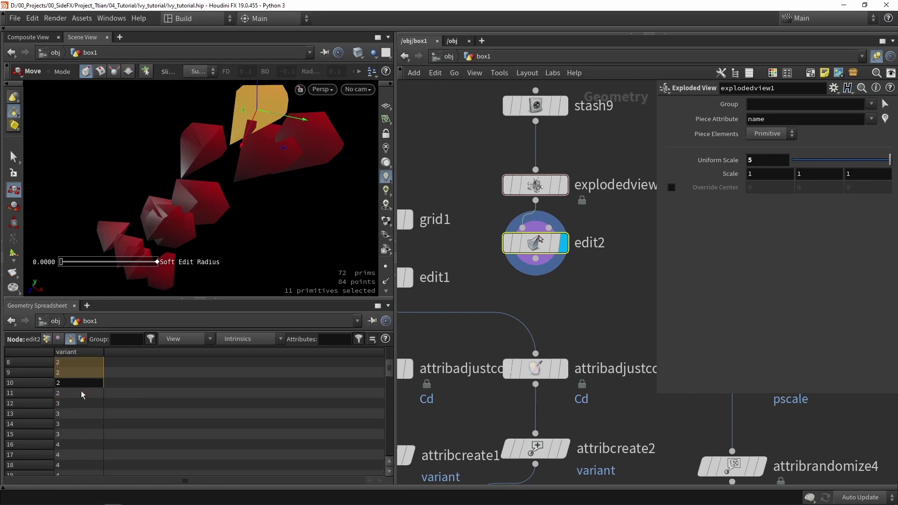
pyautogui.scroll(-6, 81, 410)
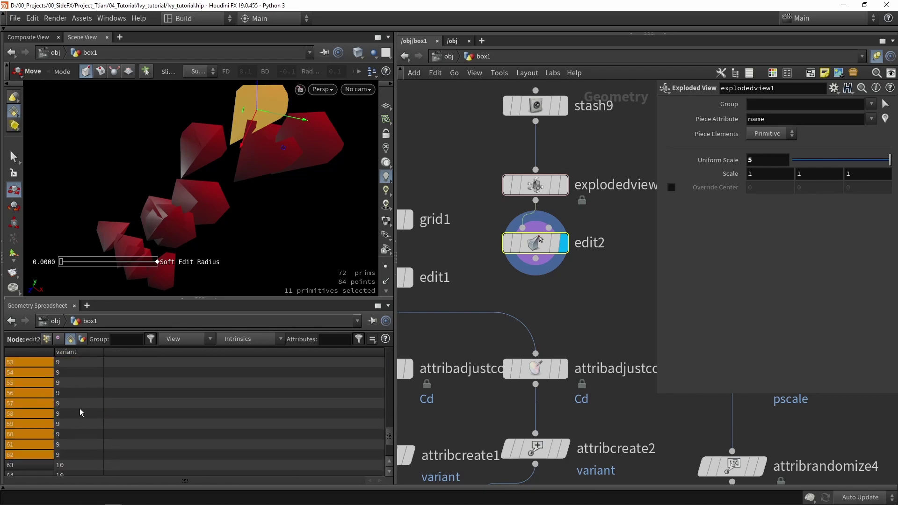
pyautogui.doubleClick(73, 470)
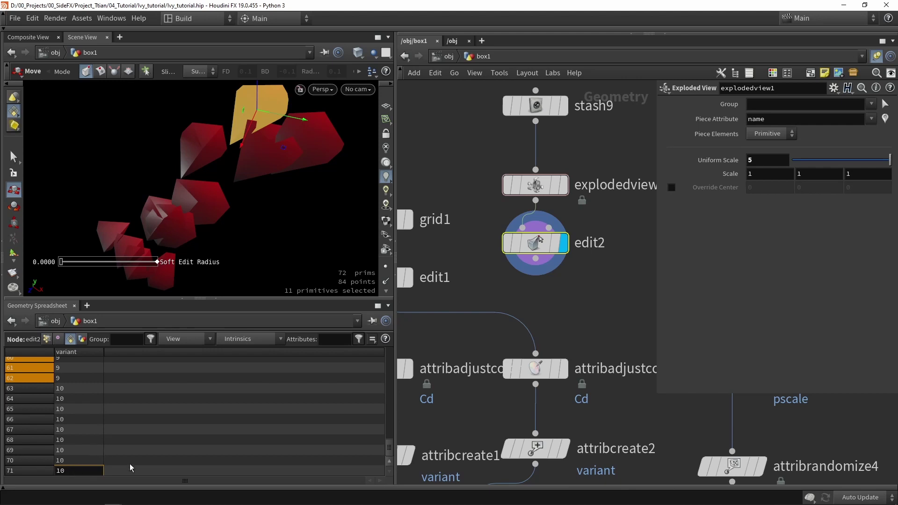
pyautogui.doubleClick(89, 462)
# Step: Delete the explodedview1 and edit2 nodes below stash9
pyautogui.scroll(-3, 602, 288)
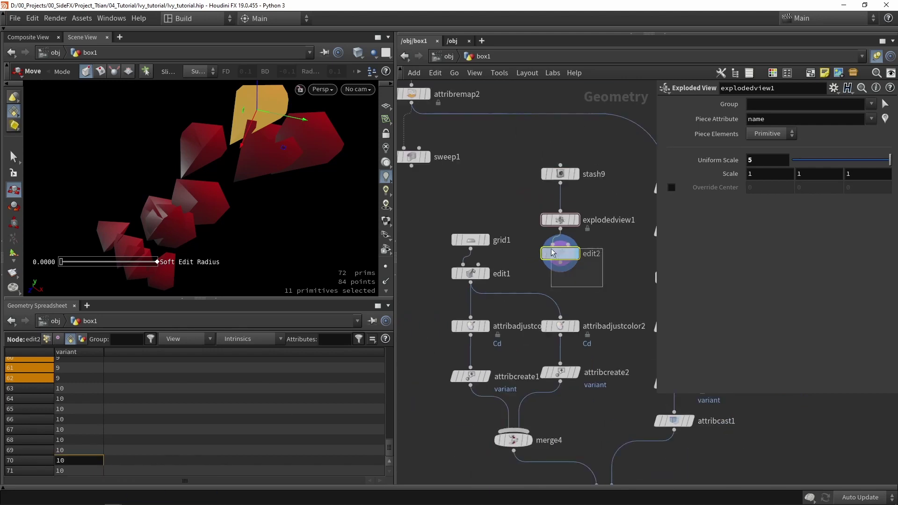
pyautogui.moveTo(553, 253); pyautogui.dragTo(553, 253)
pyautogui.keyDown('shift'); pyautogui.click(567, 211); pyautogui.keyUp('shift')
pyautogui.press('Delete')
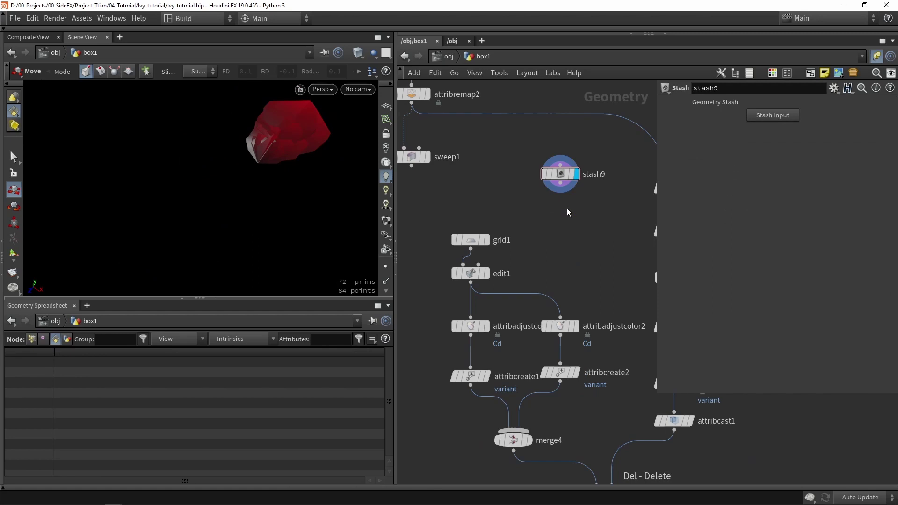
# Step: Inspect the UV layout of the stash9 leaf pieces with the geometry spreadsheet collapsed
pyautogui.hotkey('space', '5')
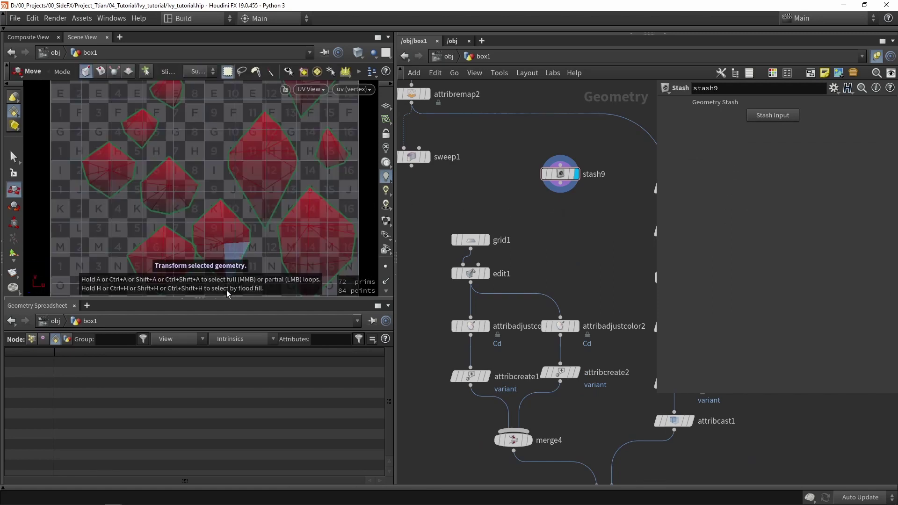
pyautogui.click(213, 299)
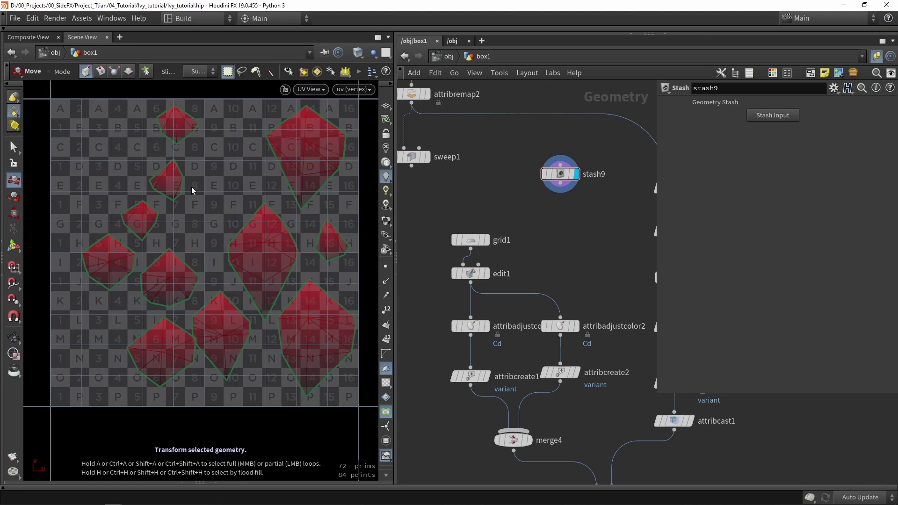
# Step: Reposition stash9 and connect it to copytocurves1 as the source geometry in place of merge4
pyautogui.scroll(-2, 558, 257)
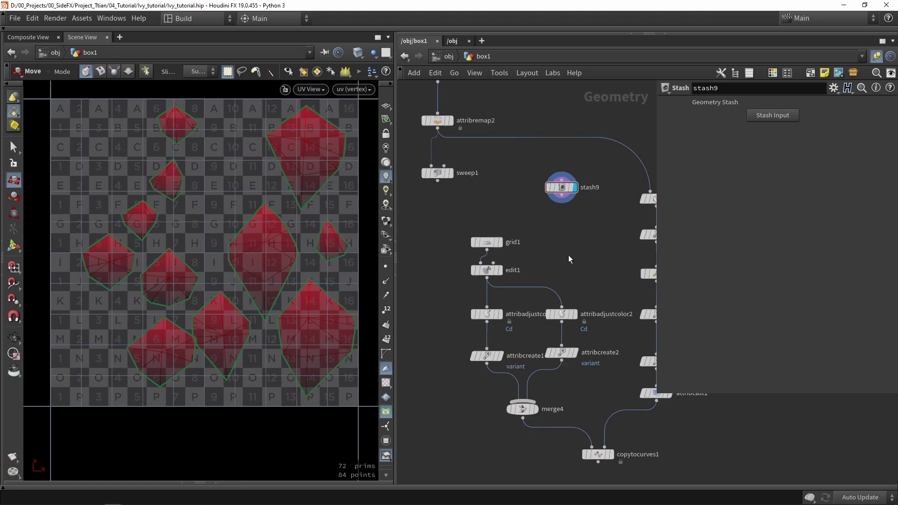
pyautogui.moveTo(569, 259); pyautogui.dragTo(523, 238, button='middle')
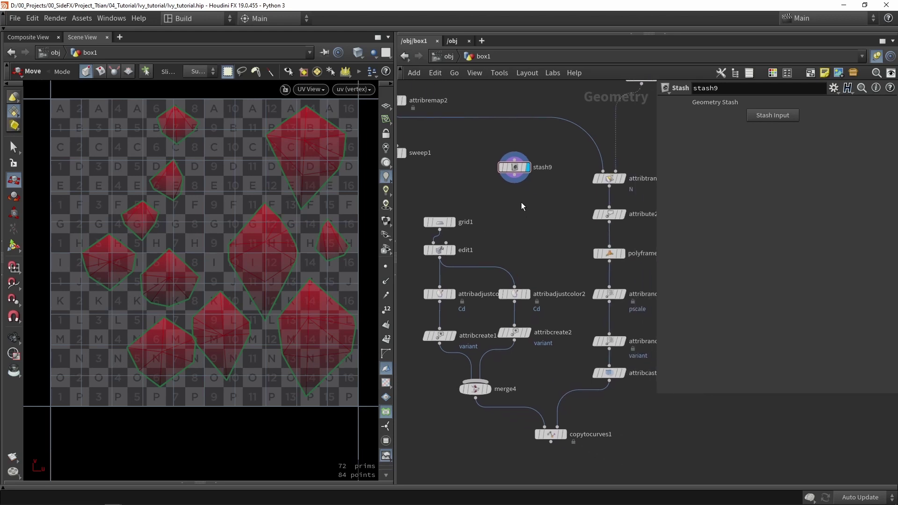
pyautogui.moveTo(517, 171); pyautogui.dragTo(528, 217)
pyautogui.moveTo(546, 246); pyautogui.dragTo(537, 194, button='middle')
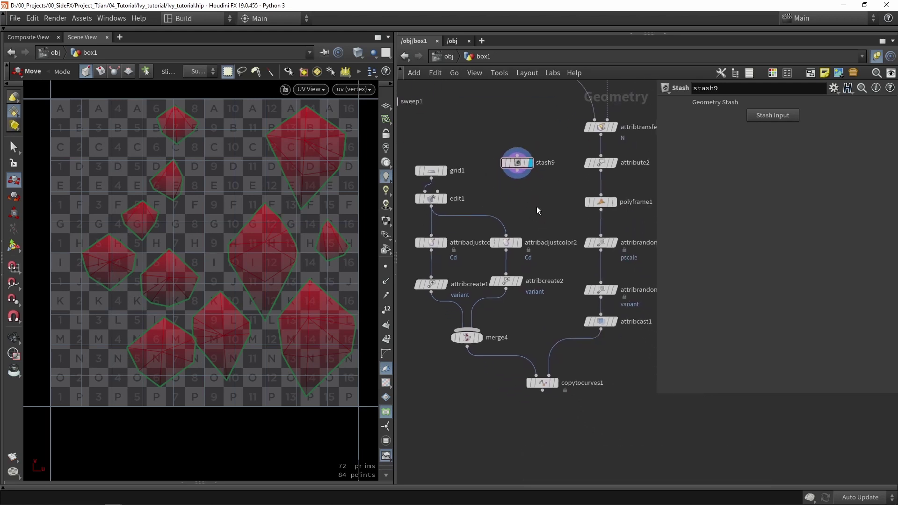
pyautogui.moveTo(524, 178); pyautogui.dragTo(549, 387)
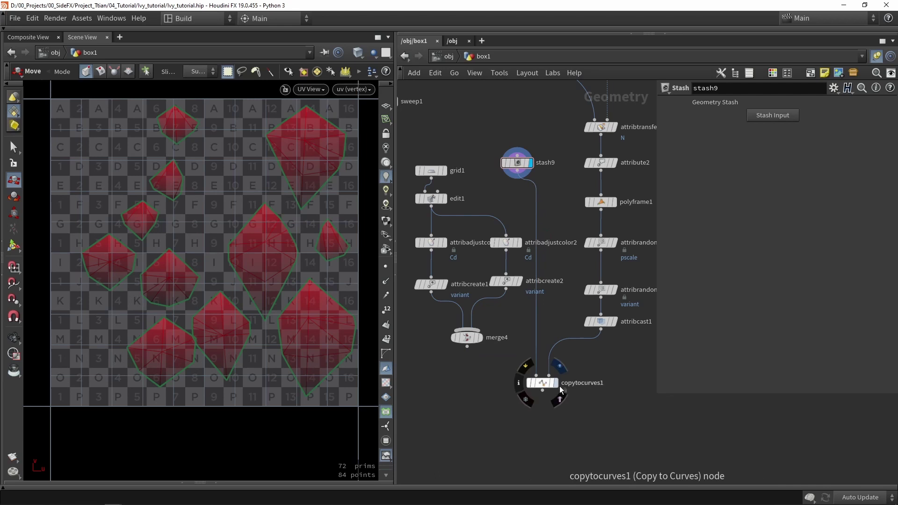
# Step: Display copytocurves1 and inspect the leaves copied along the vines in the perspective view
pyautogui.click(547, 388)
pyautogui.hotkey('space', '1')
pyautogui.scroll(-5, 197, 289)
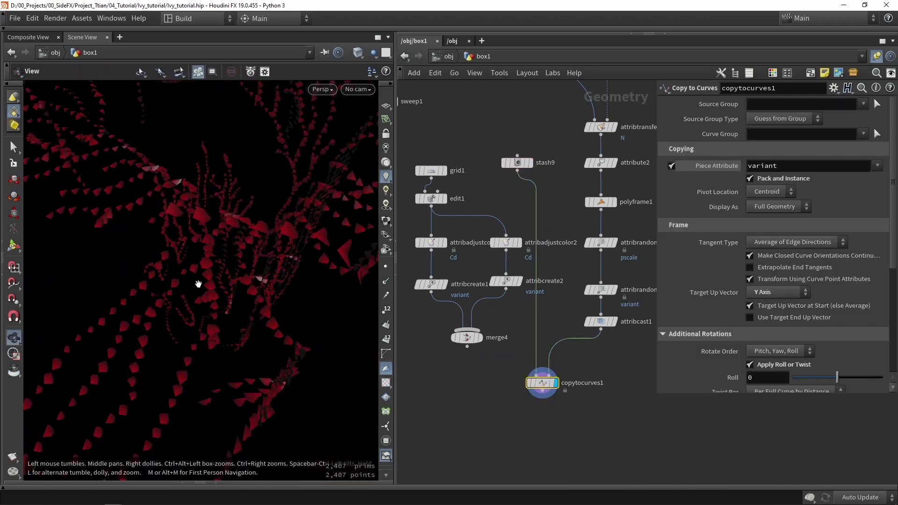
pyautogui.moveTo(229, 297); pyautogui.dragTo(259, 283)
pyautogui.moveTo(258, 283); pyautogui.dragTo(578, 289, button='right')
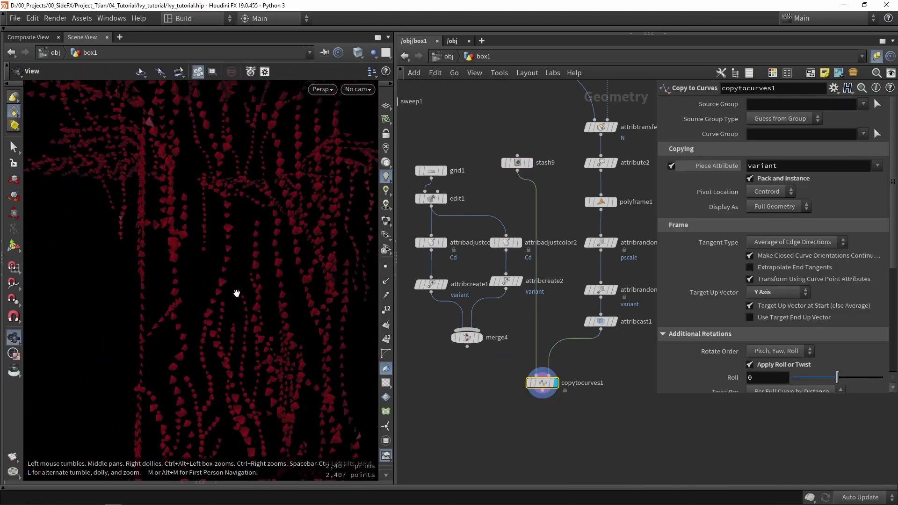
pyautogui.scroll(2, 576, 263)
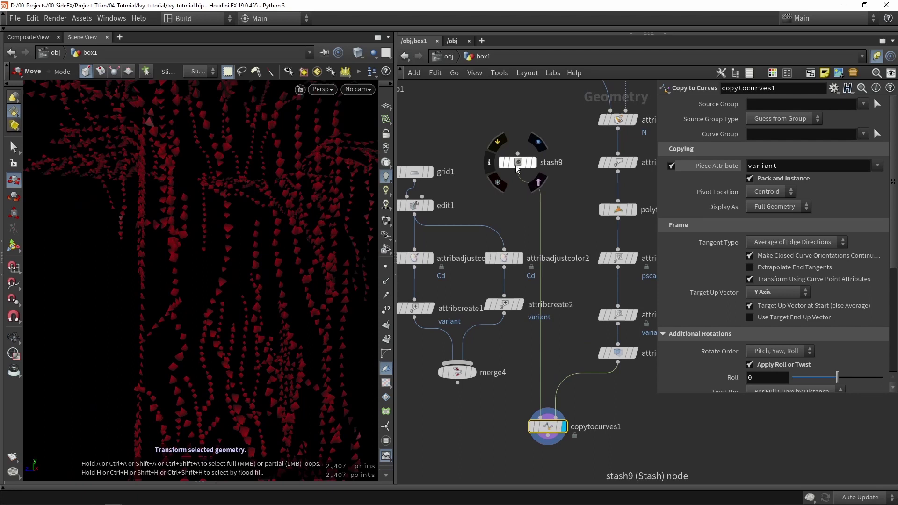
# Step: Set the maximum value of the variant attribute randomization in attribrandomize4 to 10
pyautogui.click(618, 314)
pyautogui.click(688, 197)
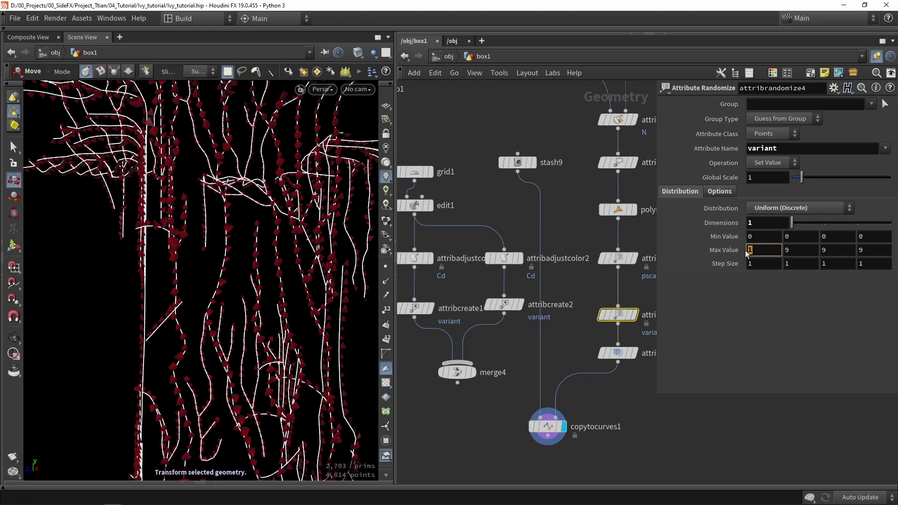
pyautogui.press('Return')
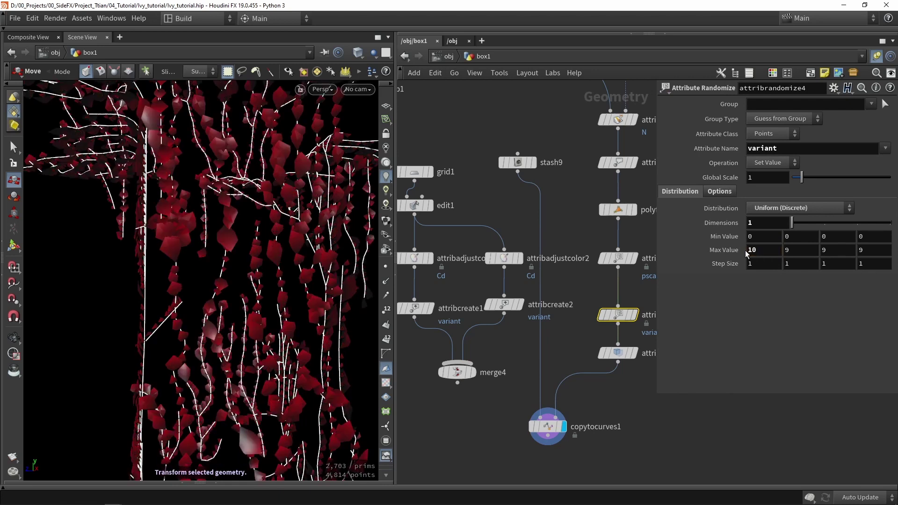
pyautogui.click(510, 382)
# Step: Examine the mixed leaf variants on the vines from several angles and distances
pyautogui.keyDown('alt'); pyautogui.moveTo(229, 315); pyautogui.dragTo(249, 278, button='right'); pyautogui.keyUp('alt')
pyautogui.moveTo(250, 278); pyautogui.dragTo(345, 267)
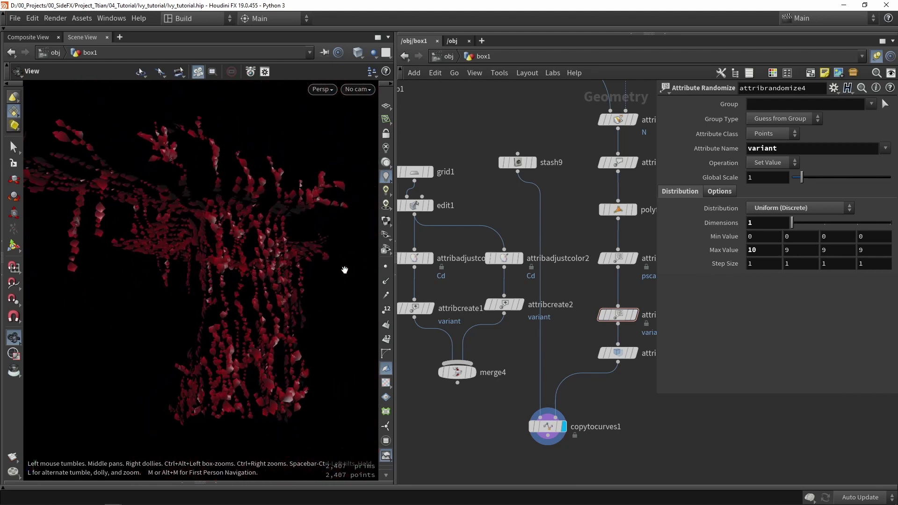
pyautogui.press('t')
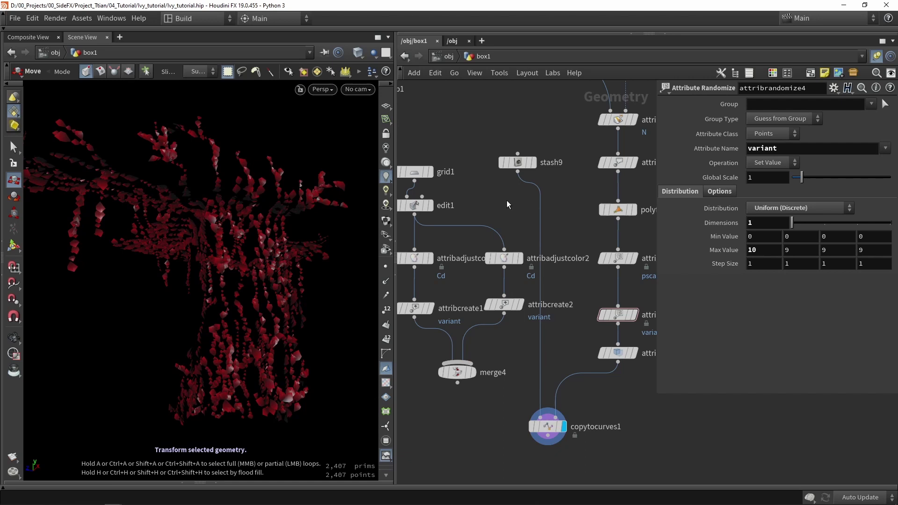
pyautogui.keyDown('alt'); pyautogui.moveTo(162, 287); pyautogui.dragTo(213, 305); pyautogui.keyUp('alt')
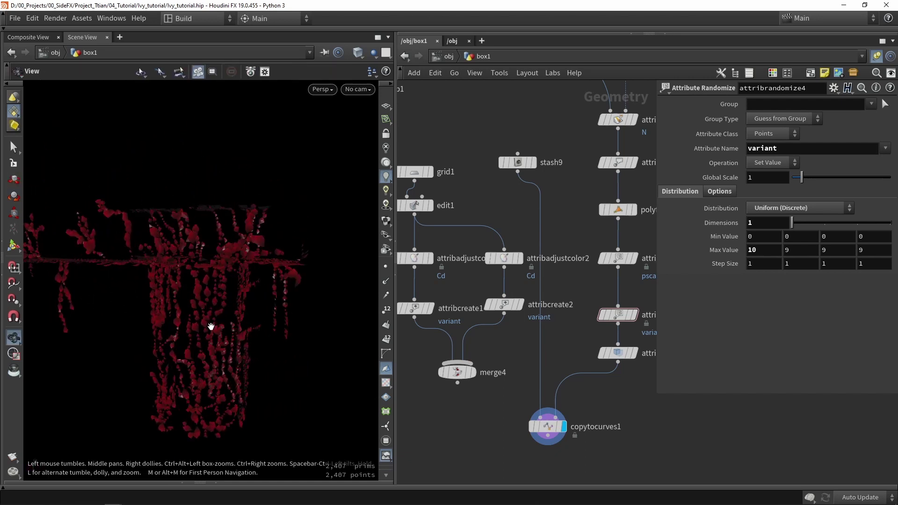
pyautogui.keyDown('alt'); pyautogui.moveTo(210, 327); pyautogui.dragTo(196, 308, button='right'); pyautogui.keyUp('alt')
pyautogui.keyDown('alt'); pyautogui.moveTo(196, 308); pyautogui.dragTo(269, 295); pyautogui.keyUp('alt')
pyautogui.keyDown('alt'); pyautogui.moveTo(268, 294); pyautogui.dragTo(243, 303, button='right'); pyautogui.keyUp('alt')
pyautogui.moveTo(243, 303); pyautogui.dragTo(262, 266)
pyautogui.press('t')
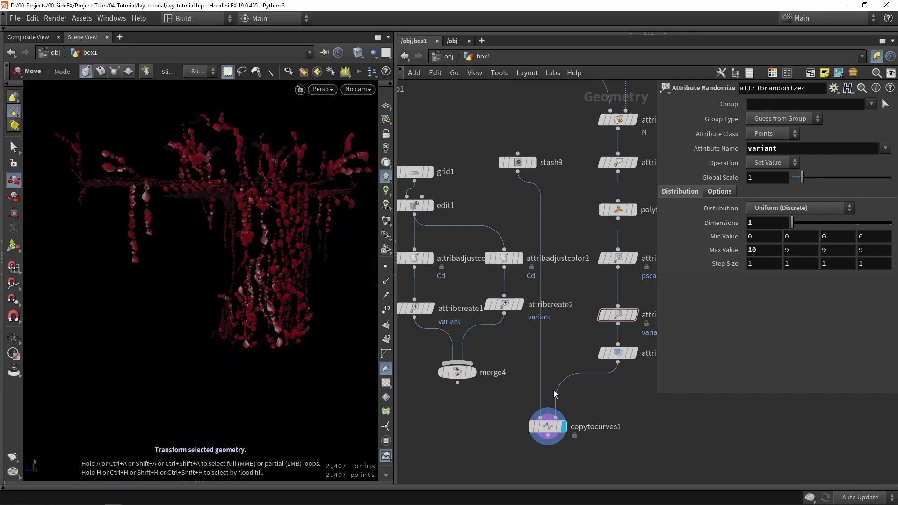
# Step: Add a Merge node at the end of the network, combining sweep1 and copytocurves1, and display the merged vines and leaves
pyautogui.scroll(-5, 550, 388)
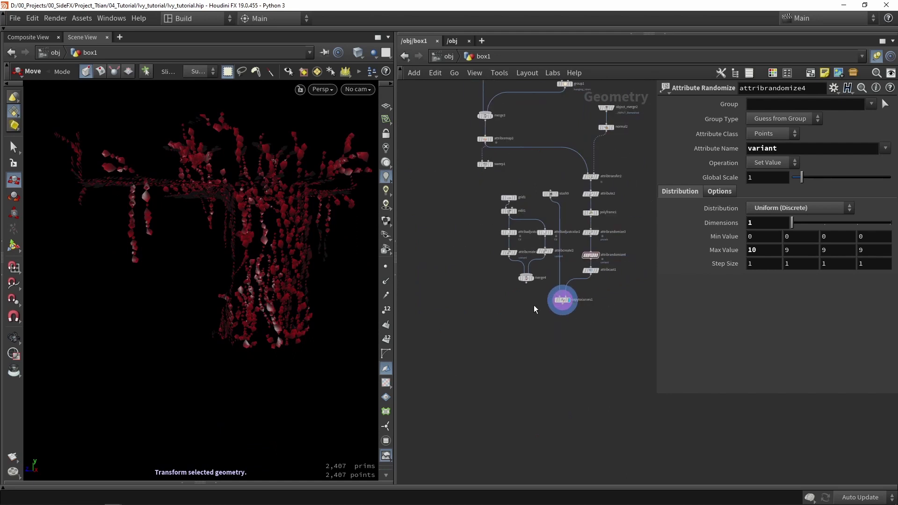
pyautogui.press('Tab')
pyautogui.write('merge')
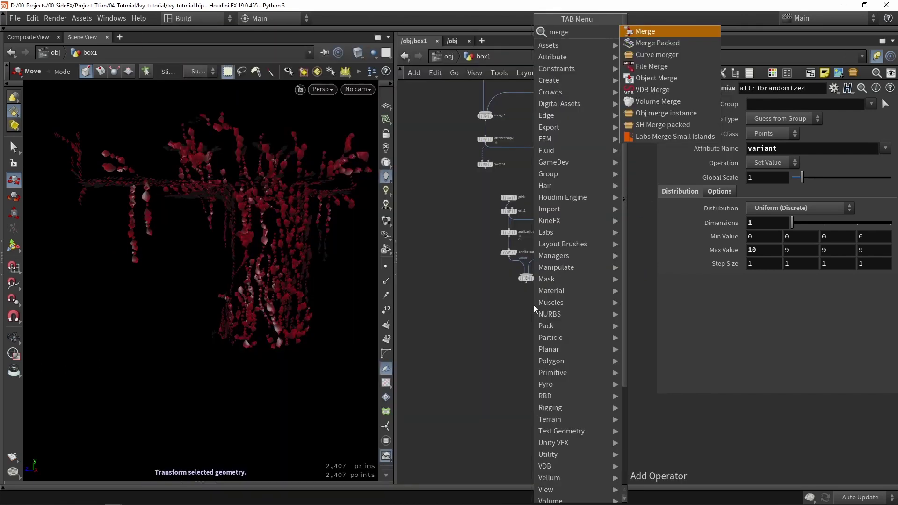
pyautogui.press('Return')
pyautogui.click(482, 338)
pyautogui.scroll(3, 503, 223)
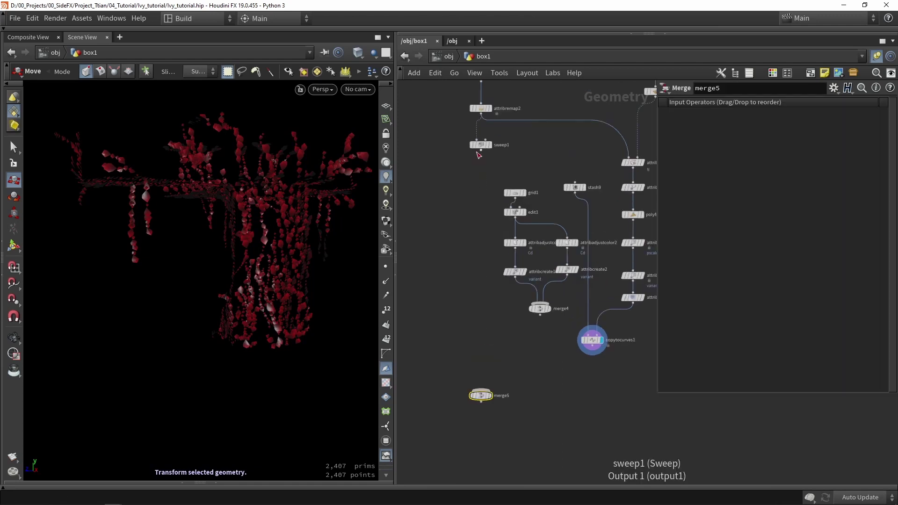
pyautogui.moveTo(481, 149); pyautogui.dragTo(481, 389)
pyautogui.moveTo(592, 346); pyautogui.dragTo(495, 416)
pyautogui.keyDown('alt'); pyautogui.moveTo(243, 269); pyautogui.dragTo(186, 274); pyautogui.keyUp('alt')
pyautogui.keyDown('alt'); pyautogui.moveTo(186, 275); pyautogui.dragTo(210, 257, button='right'); pyautogui.keyUp('alt')
# Step: Duplicate object_merge2, which references ../INPUT_Remeshed, beside merge5 and connect the copy to merge5
pyautogui.scroll(-4, 470, 315)
pyautogui.scroll(4, 557, 210)
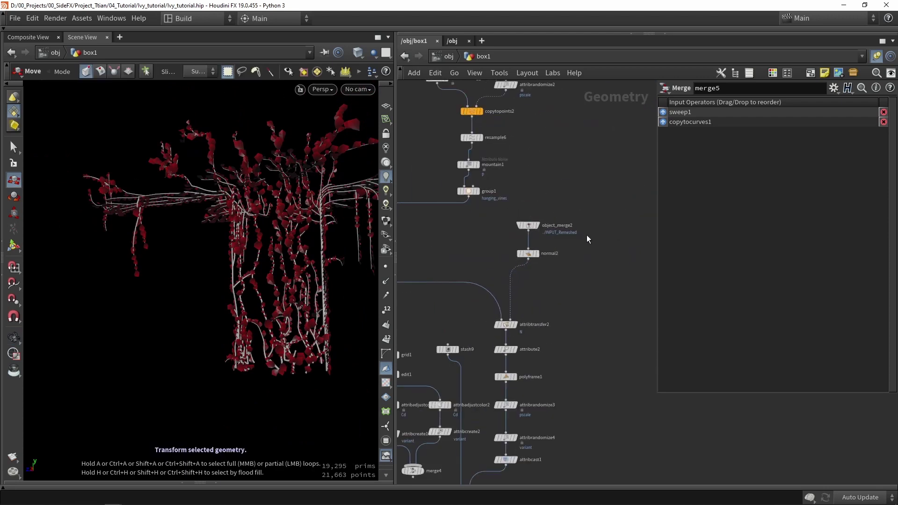
pyautogui.moveTo(558, 235); pyautogui.dragTo(513, 212)
pyautogui.hotkey('ctrl', 'c')
pyautogui.scroll(-5, 529, 276)
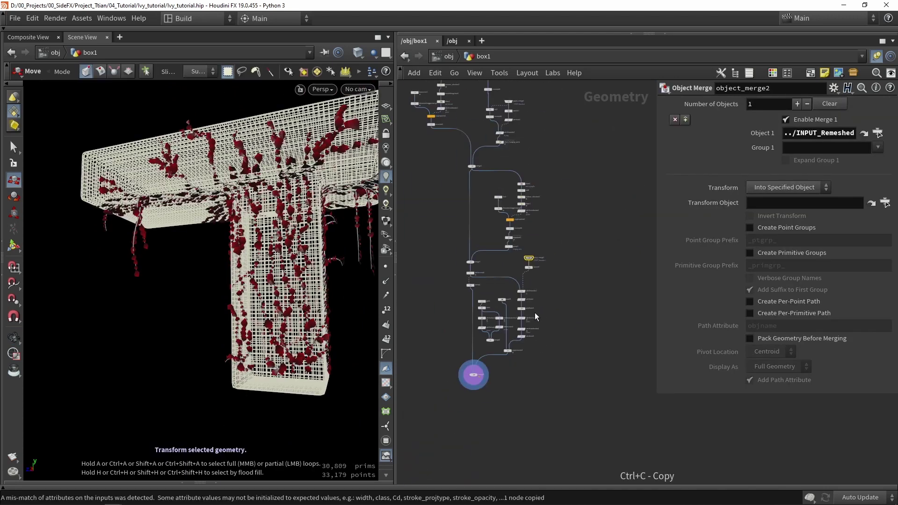
pyautogui.scroll(4, 433, 363)
pyautogui.hotkey('ctrl', 'v')
pyautogui.scroll(3, 519, 365)
pyautogui.moveTo(513, 367); pyautogui.dragTo(490, 363)
pyautogui.click(461, 327)
pyautogui.moveTo(321, 245)
pyautogui.keyDown('alt'); pyautogui.mouseDown()
pyautogui.moveTo(355, 241)
pyautogui.moveTo(344, 248)
pyautogui.moveTo(235, 237)
pyautogui.moveTo(318, 246)
pyautogui.mouseUp(); pyautogui.keyUp('alt')
# Step: Insert a Color node between sweep1 and merge5 and set its colour to dark brown (0.035, 0.00854, 0)
pyautogui.press('Tab')
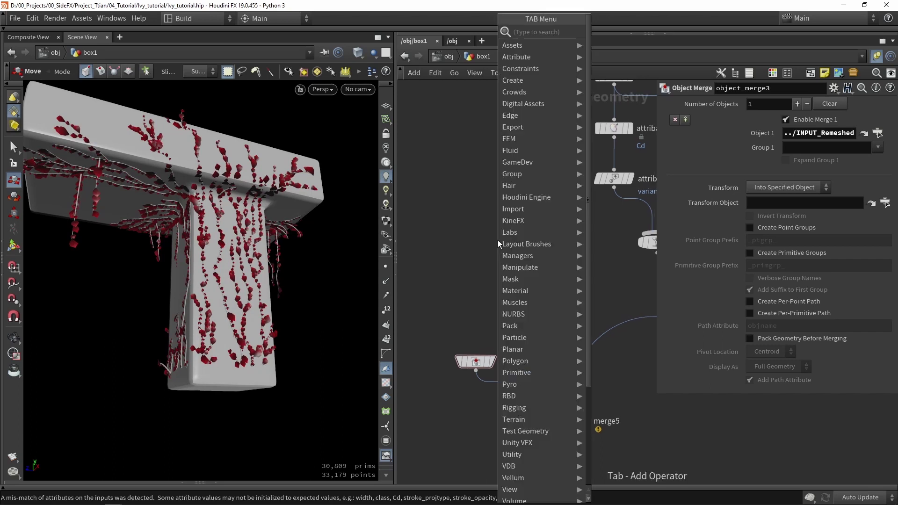
pyautogui.write('colo')
pyautogui.press('Return')
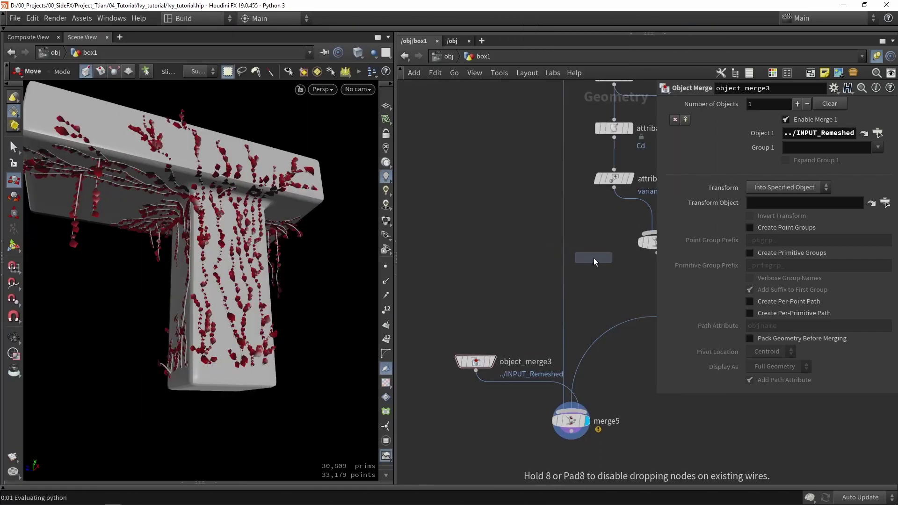
pyautogui.click(592, 257)
pyautogui.scroll(4, 592, 257)
pyautogui.click(760, 175)
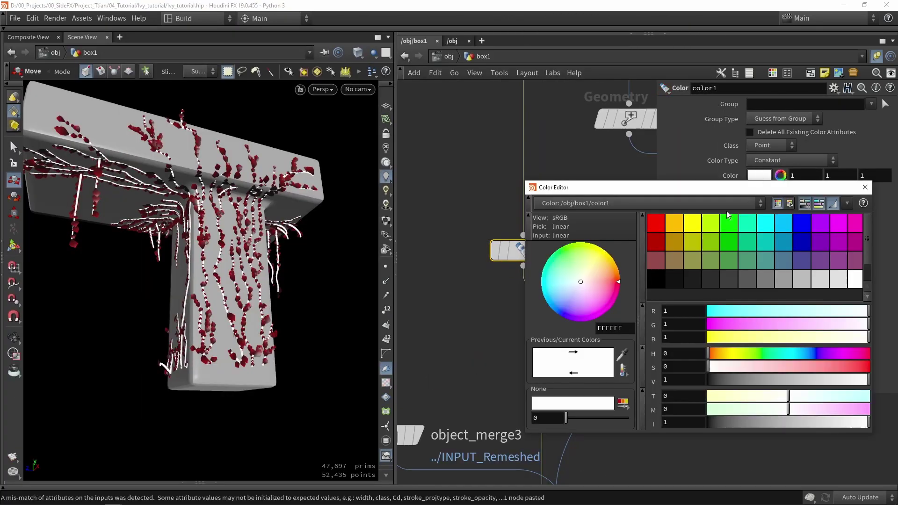
pyautogui.click(674, 245)
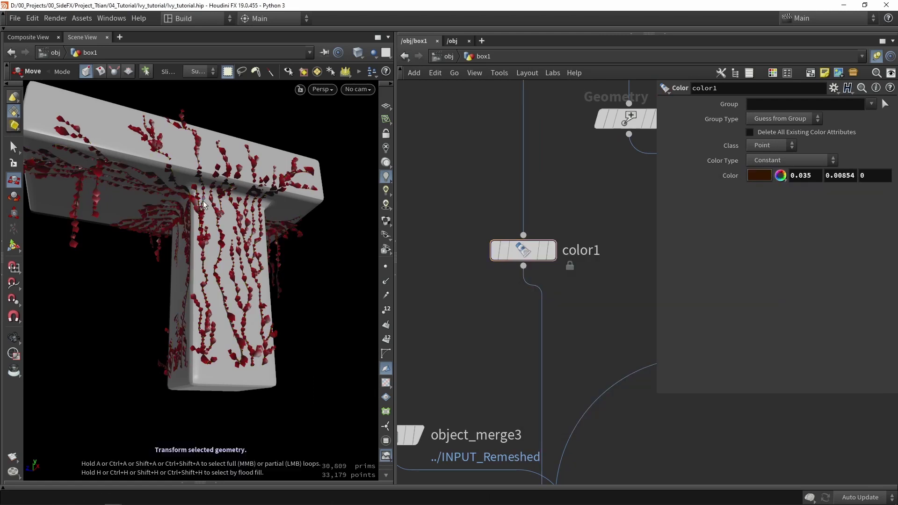
pyautogui.keyDown('alt'); pyautogui.moveTo(196, 219); pyautogui.dragTo(277, 205); pyautogui.keyUp('alt')
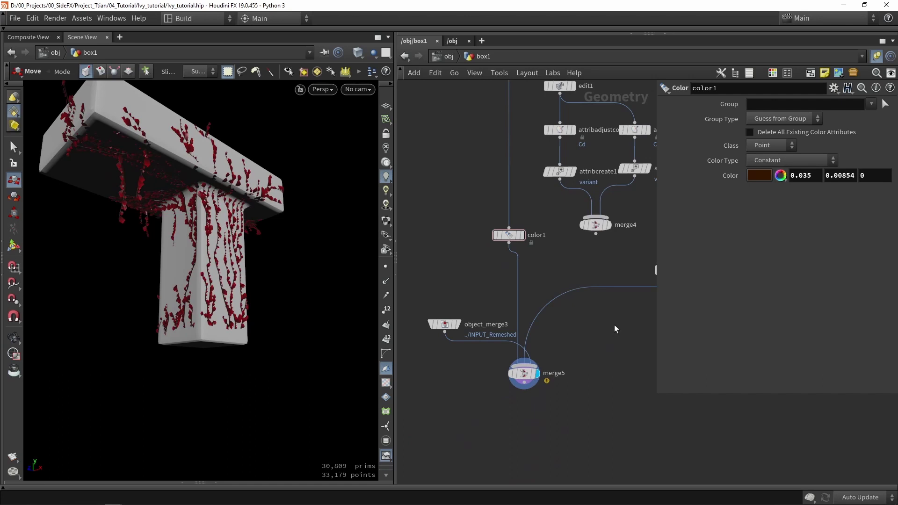